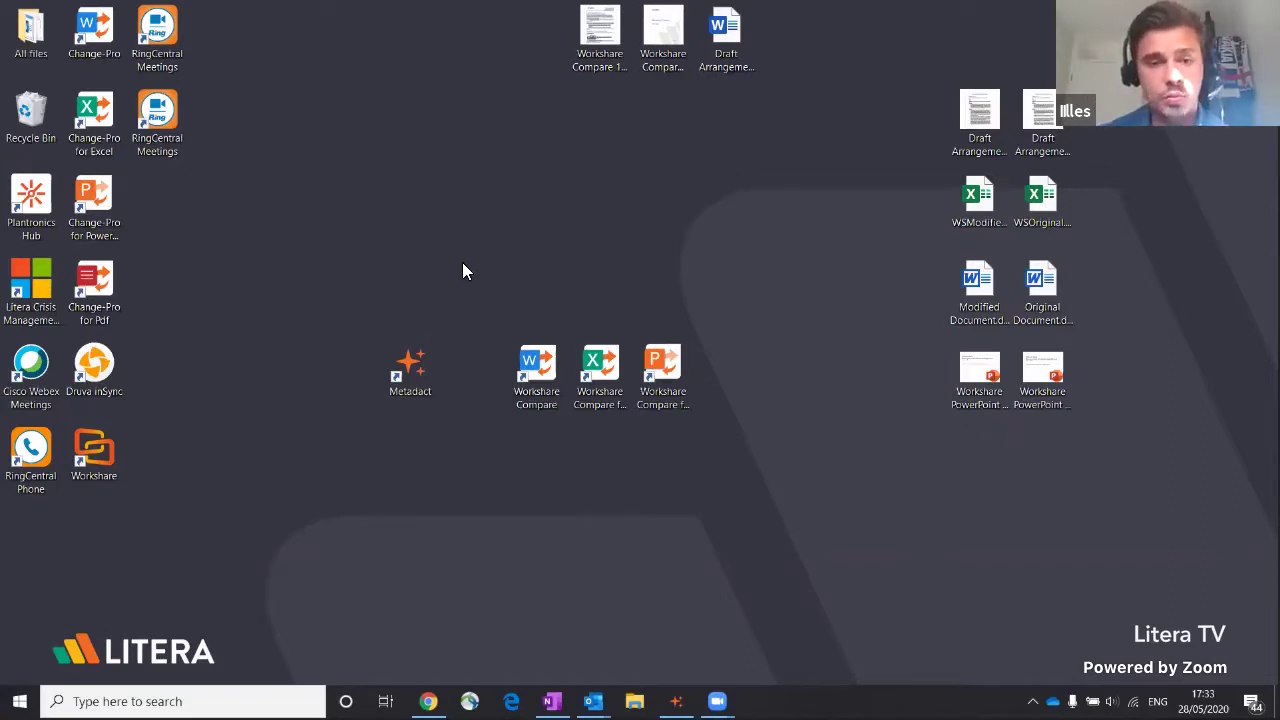
drag(453, 292, 733, 480)
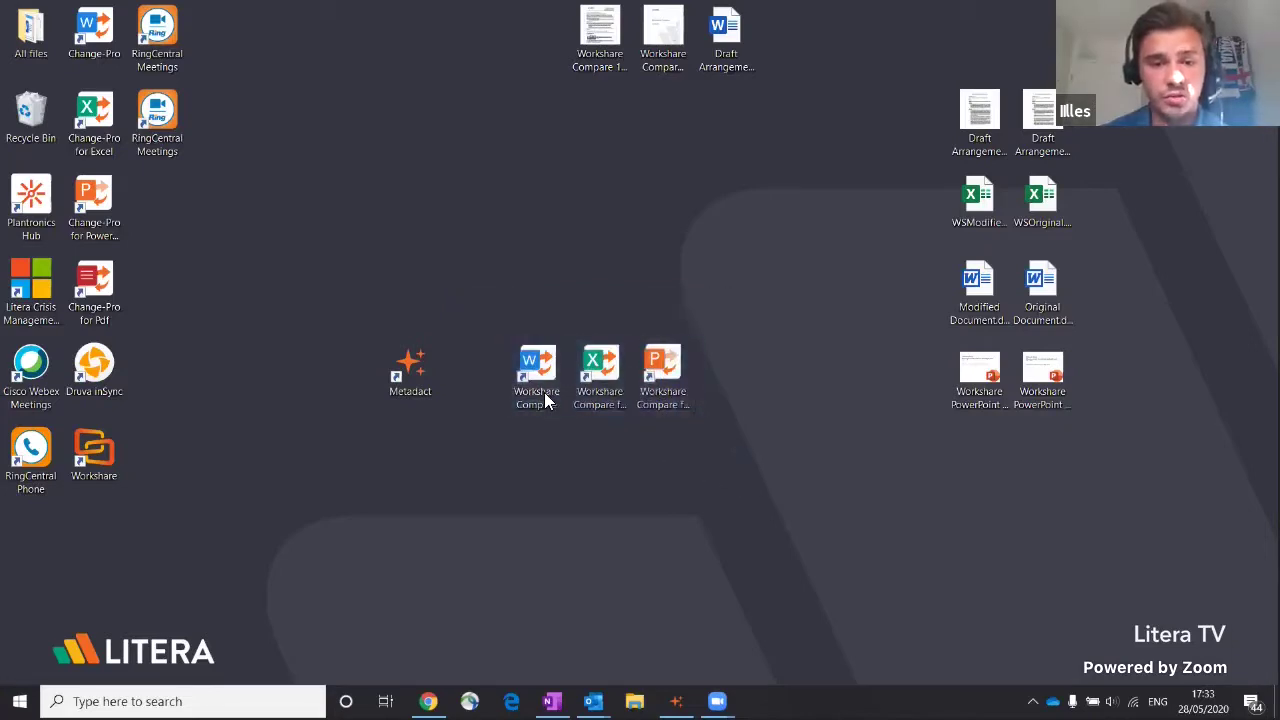
click(540, 393)
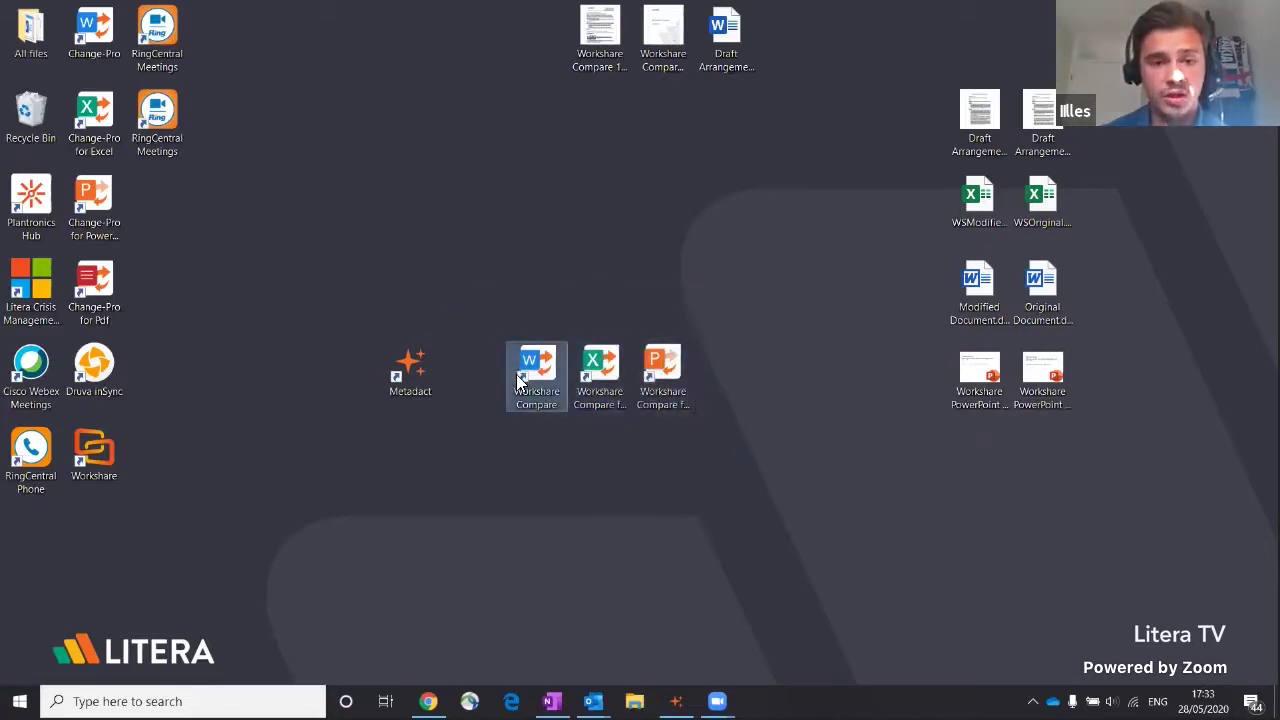
click(600, 412)
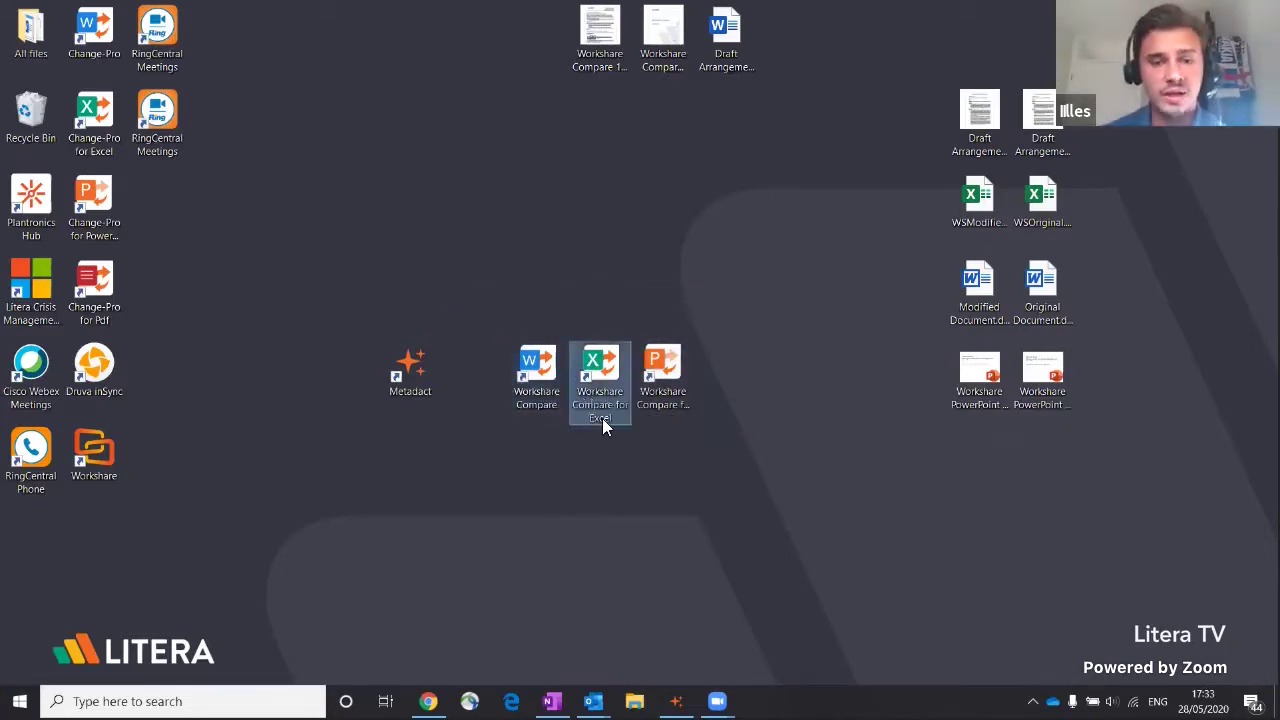
click(668, 412)
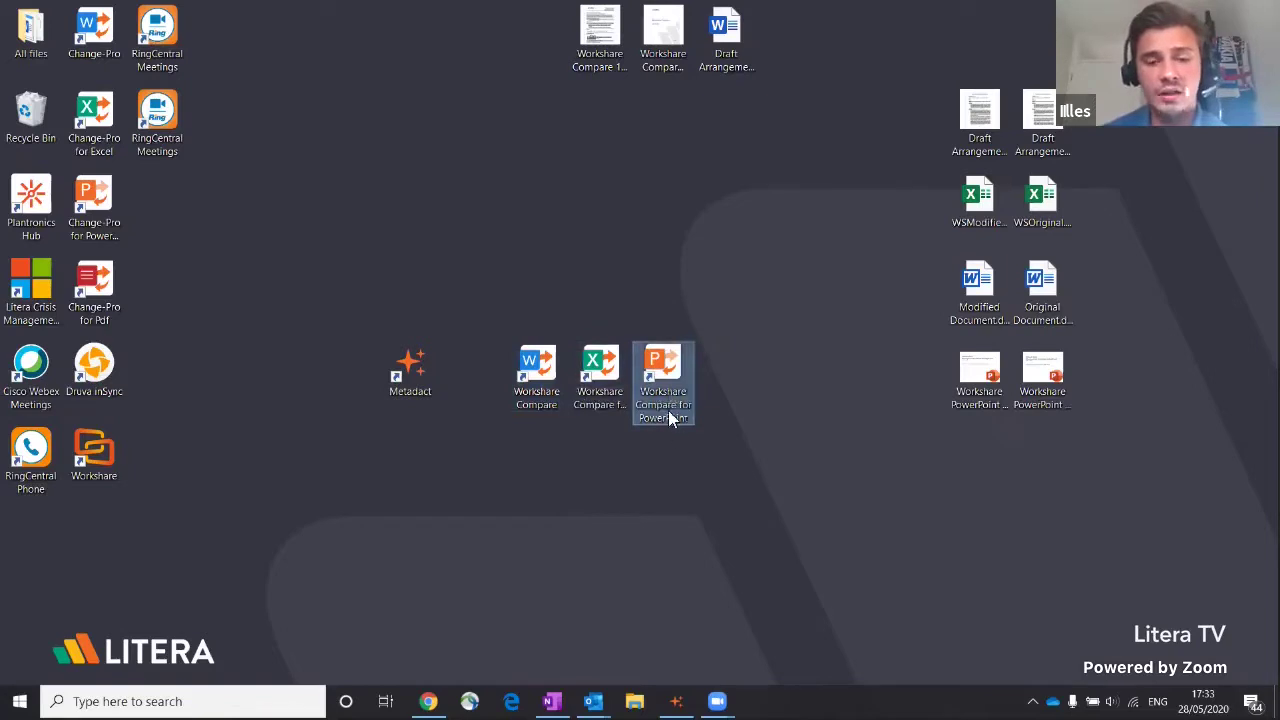
click(840, 492)
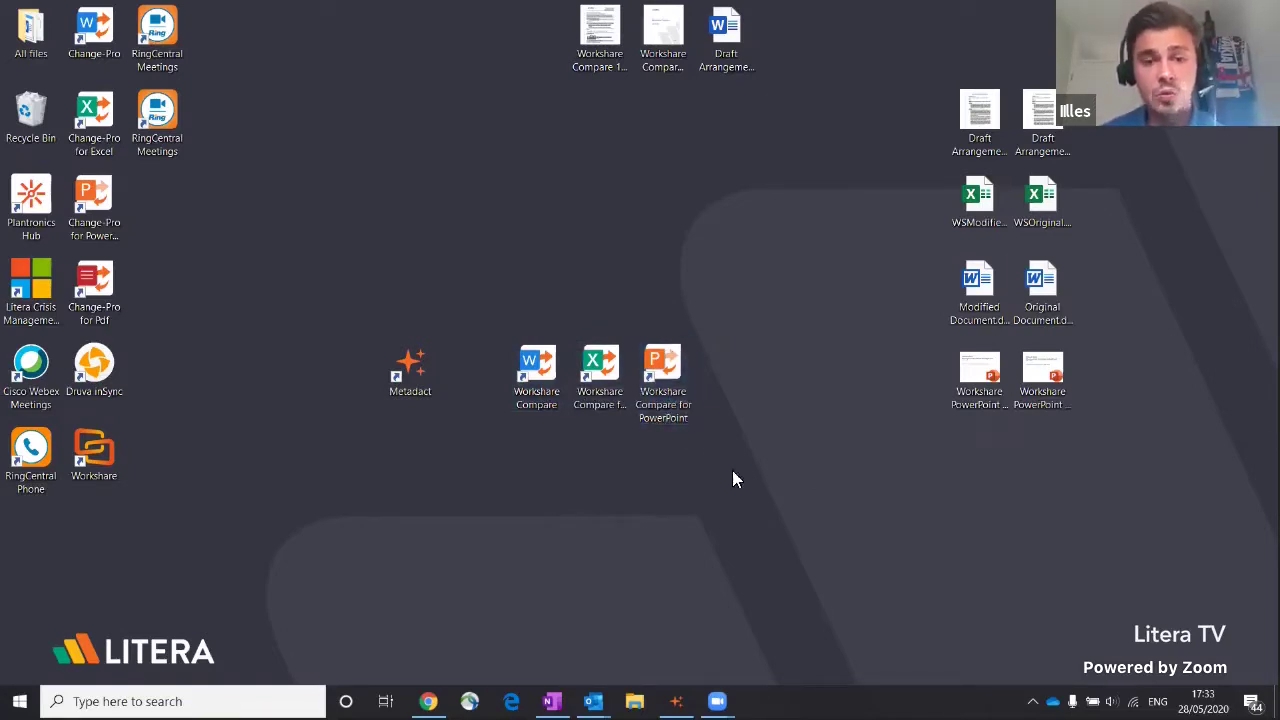
click(546, 378)
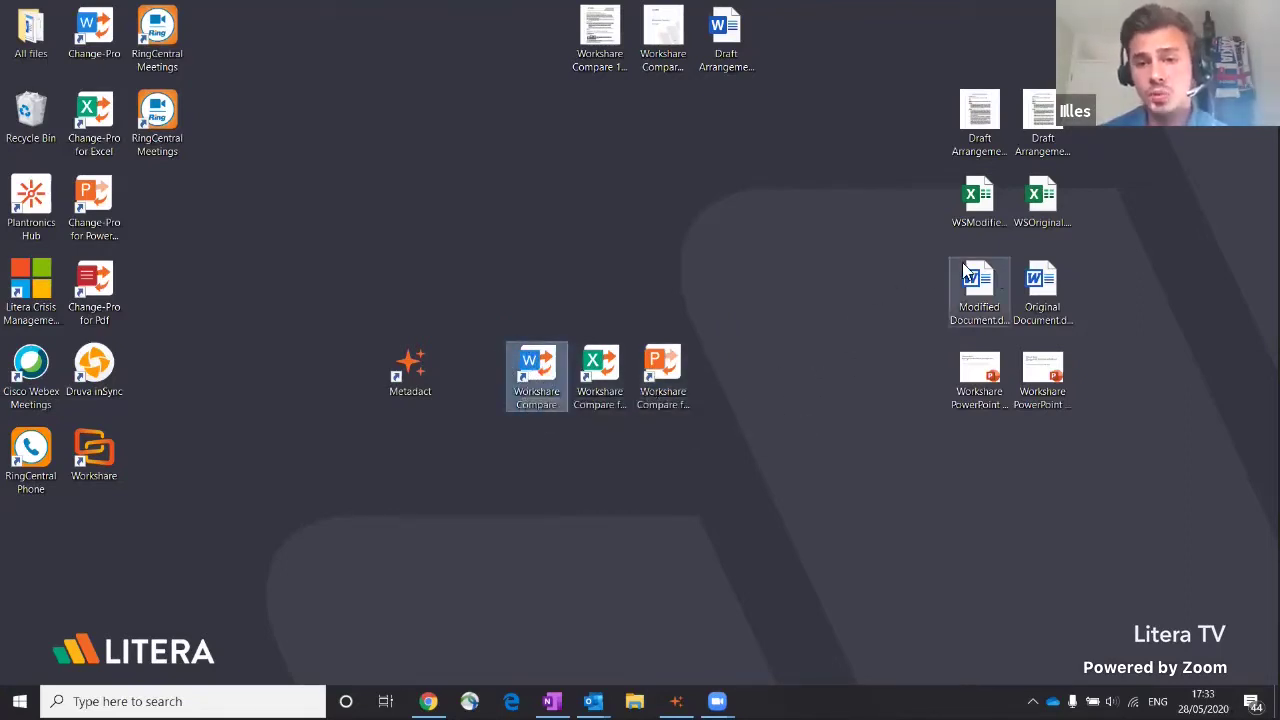
Step: Move Modified Document.doc and Original Document.doc on the desktop and start comparing the two files with Workshare
drag(915, 257, 912, 300)
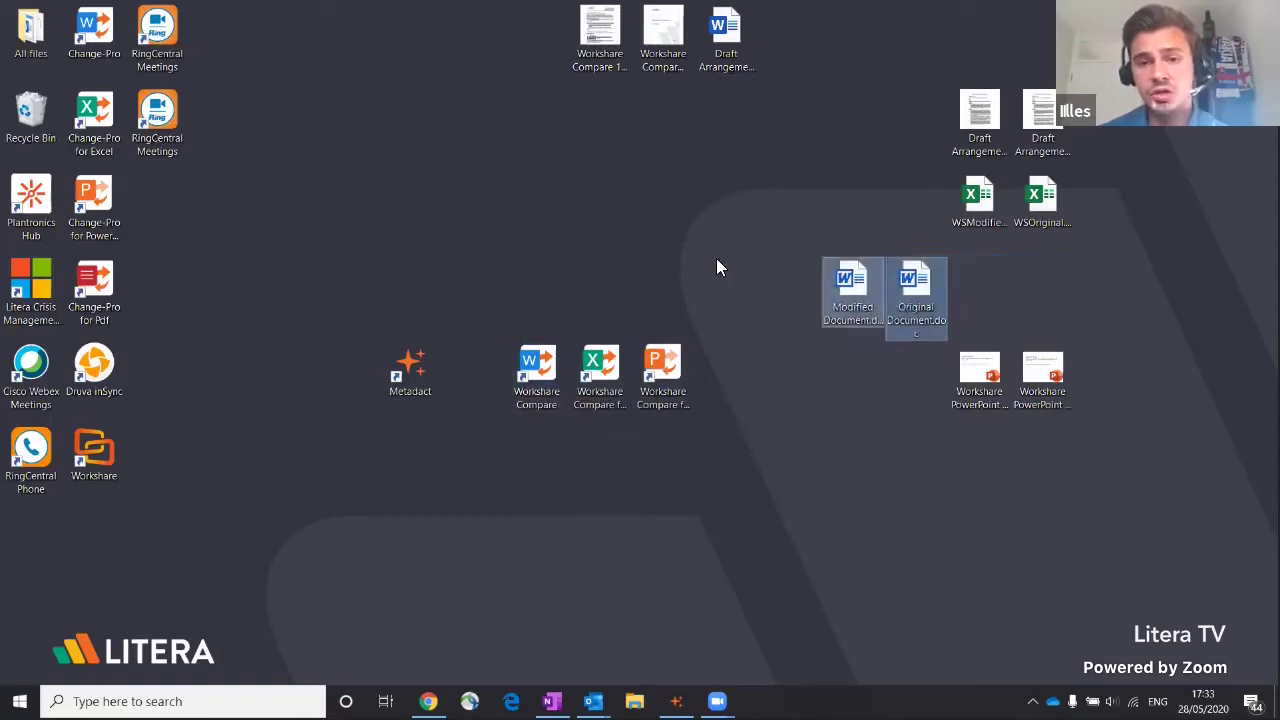
click(716, 258)
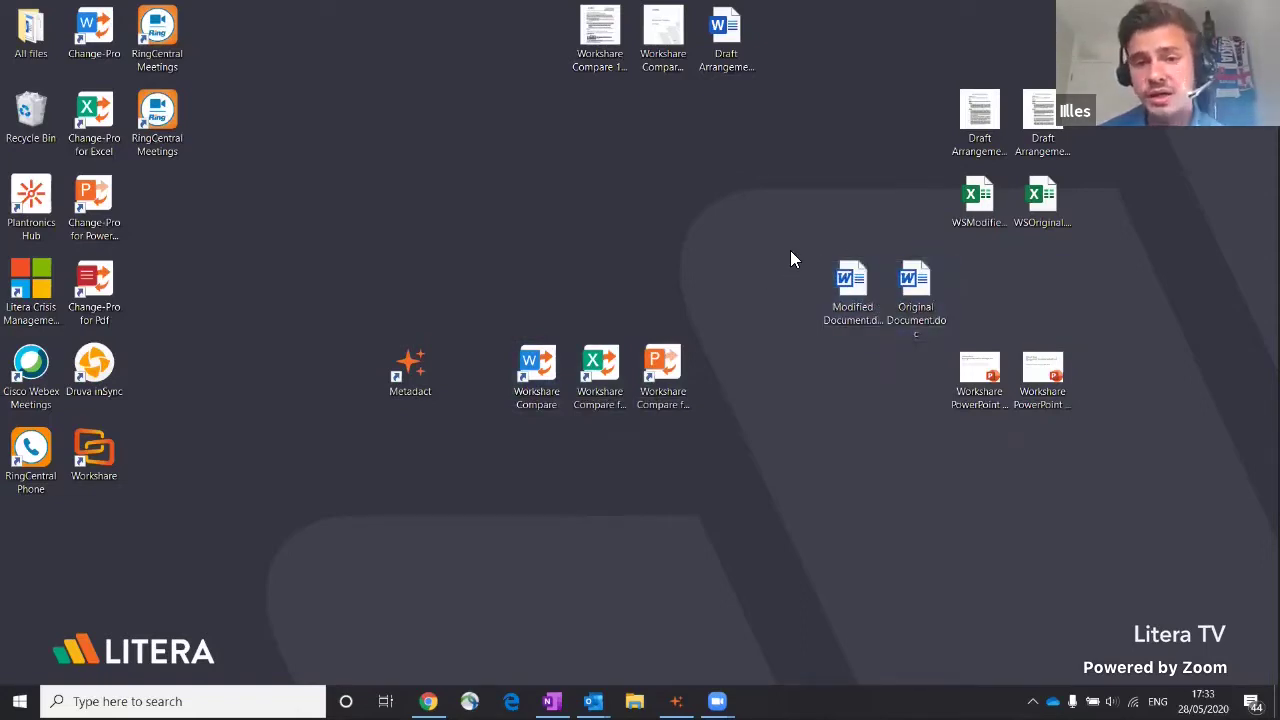
click(846, 296)
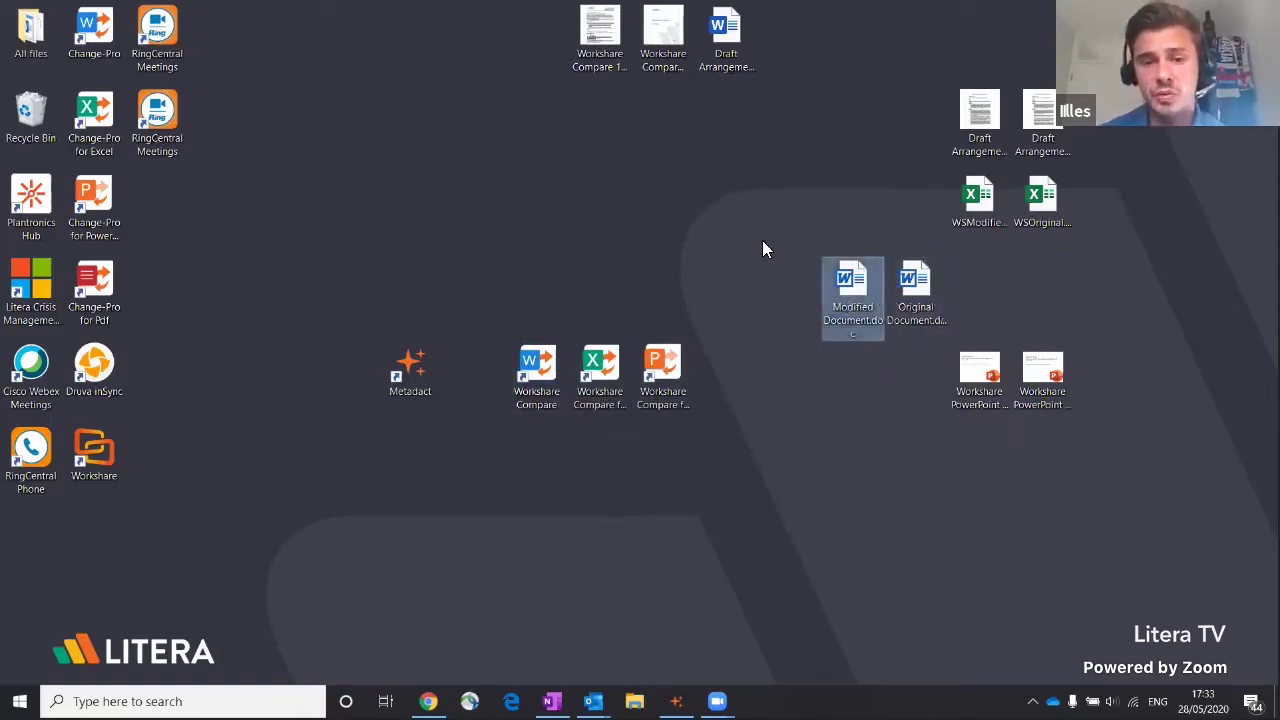
drag(774, 249, 928, 300)
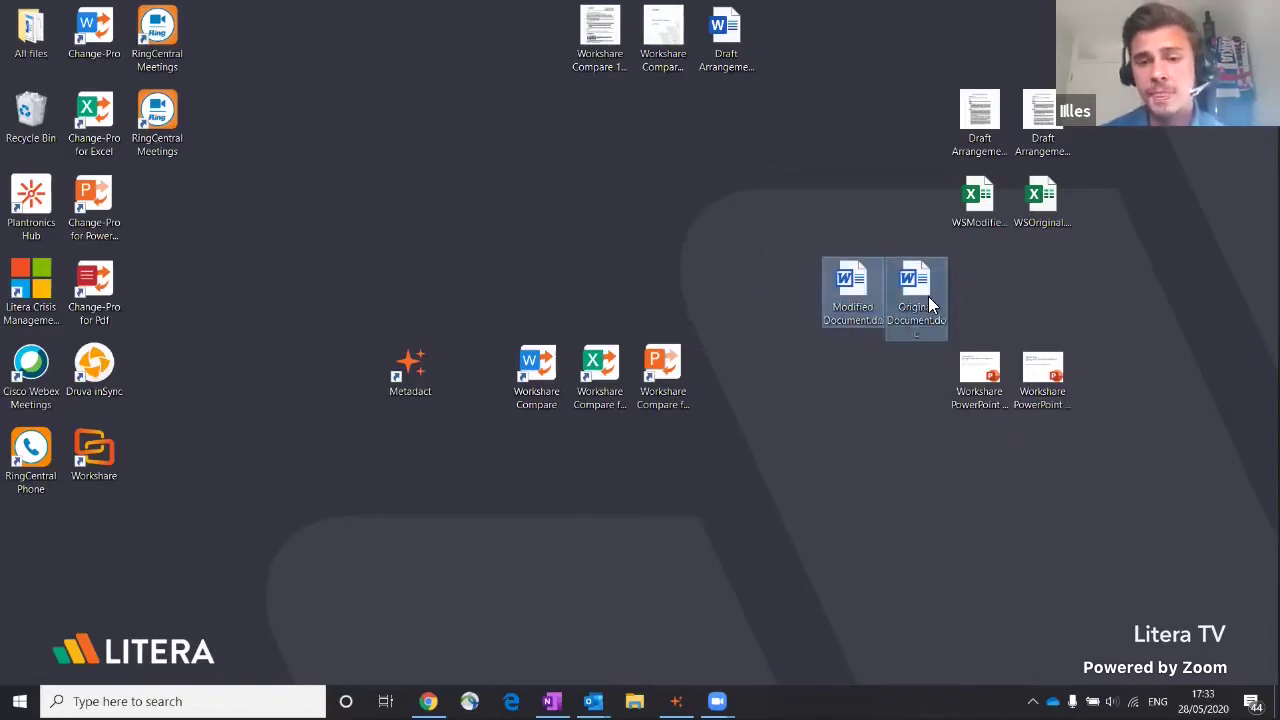
right_click(928, 302)
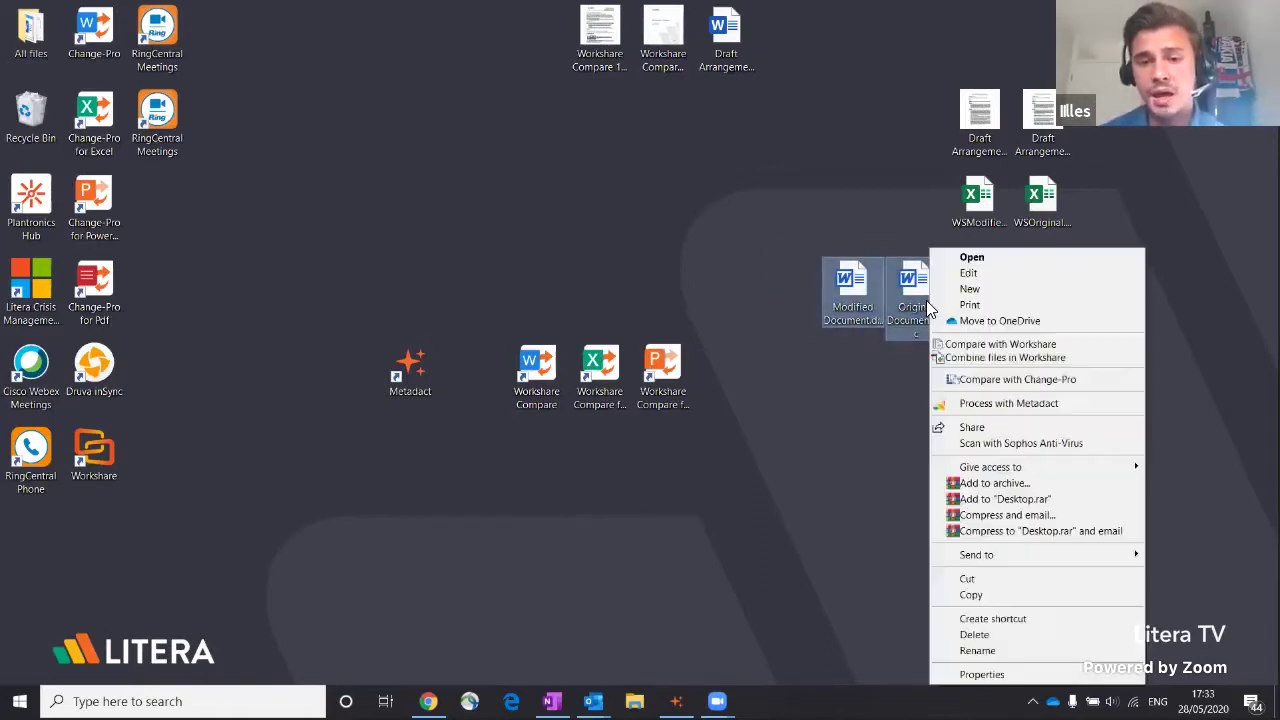
click(967, 347)
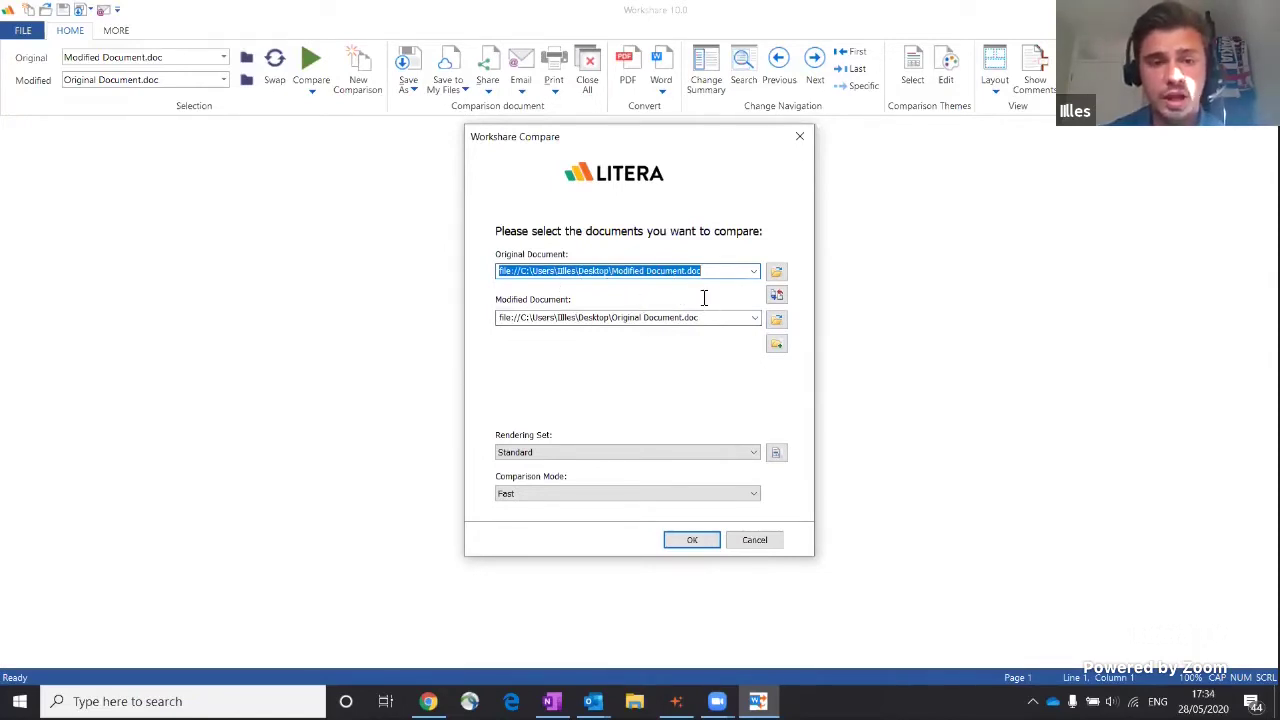
click(507, 270)
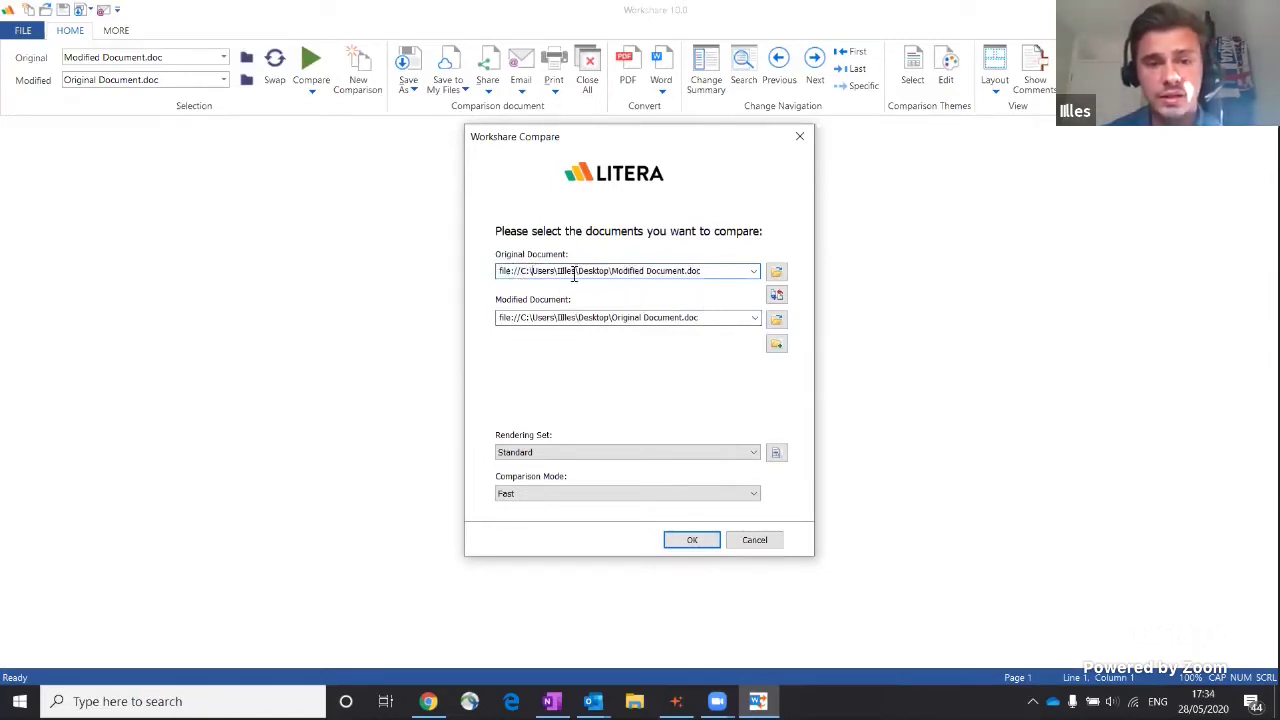
drag(574, 275, 672, 271)
click(533, 322)
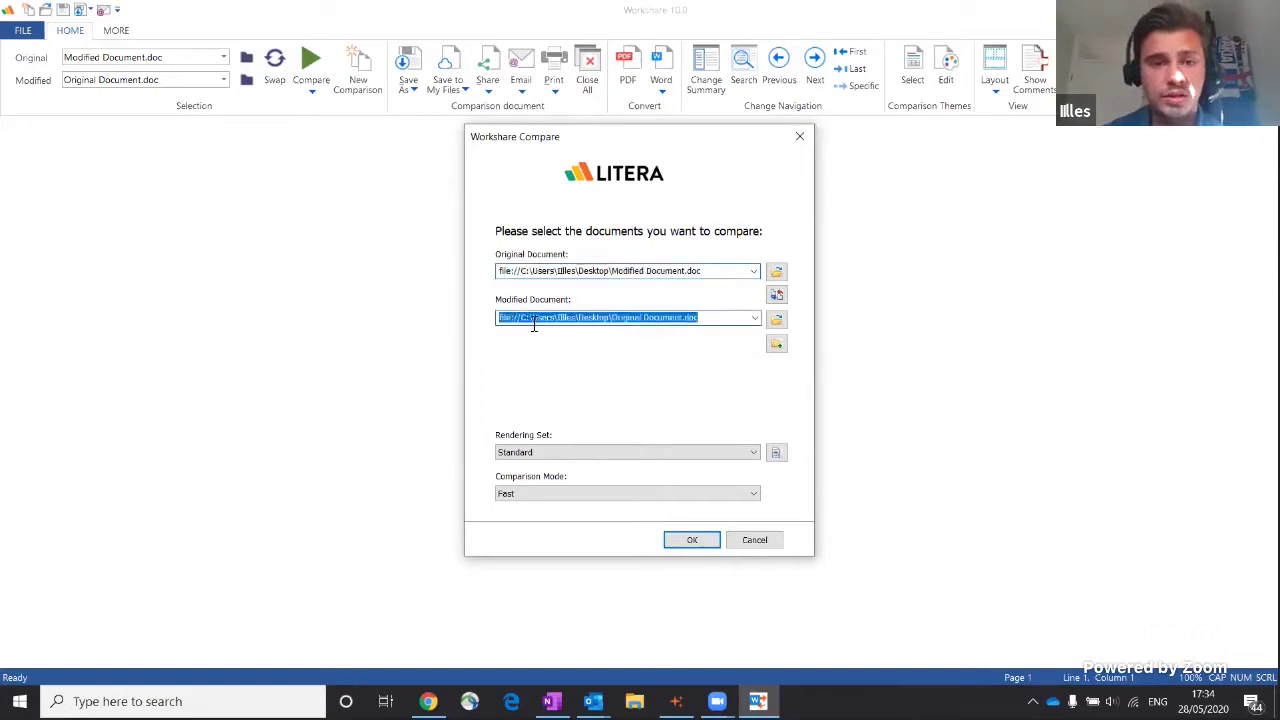
drag(510, 318, 613, 318)
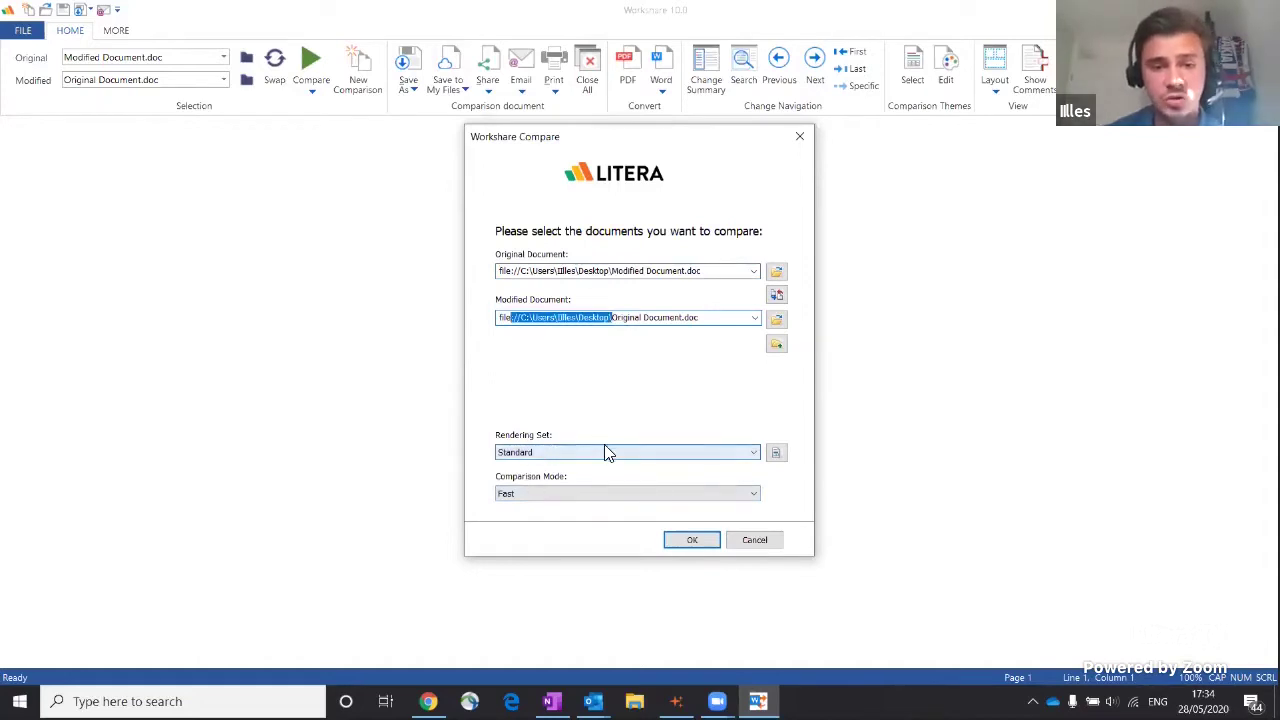
click(634, 272)
click(552, 317)
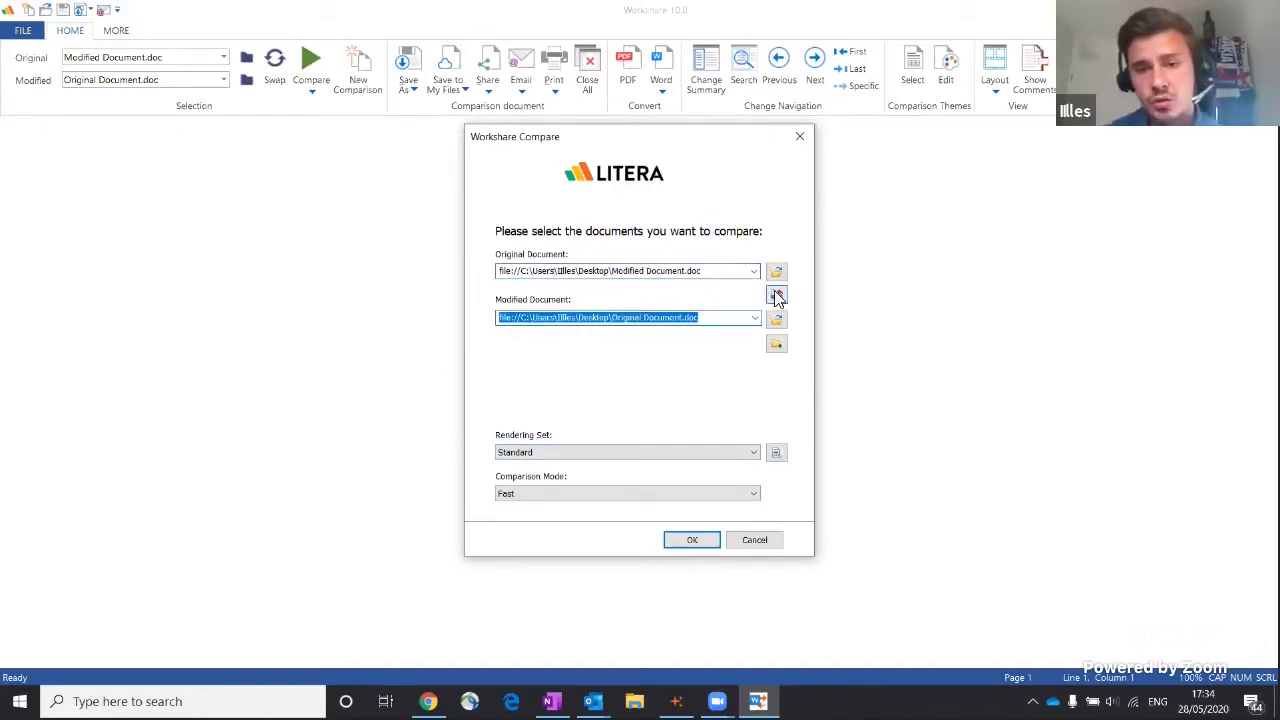
Step: Swap the compared files so Original Document.doc is the original and Modified Document.doc is the modified version
click(777, 295)
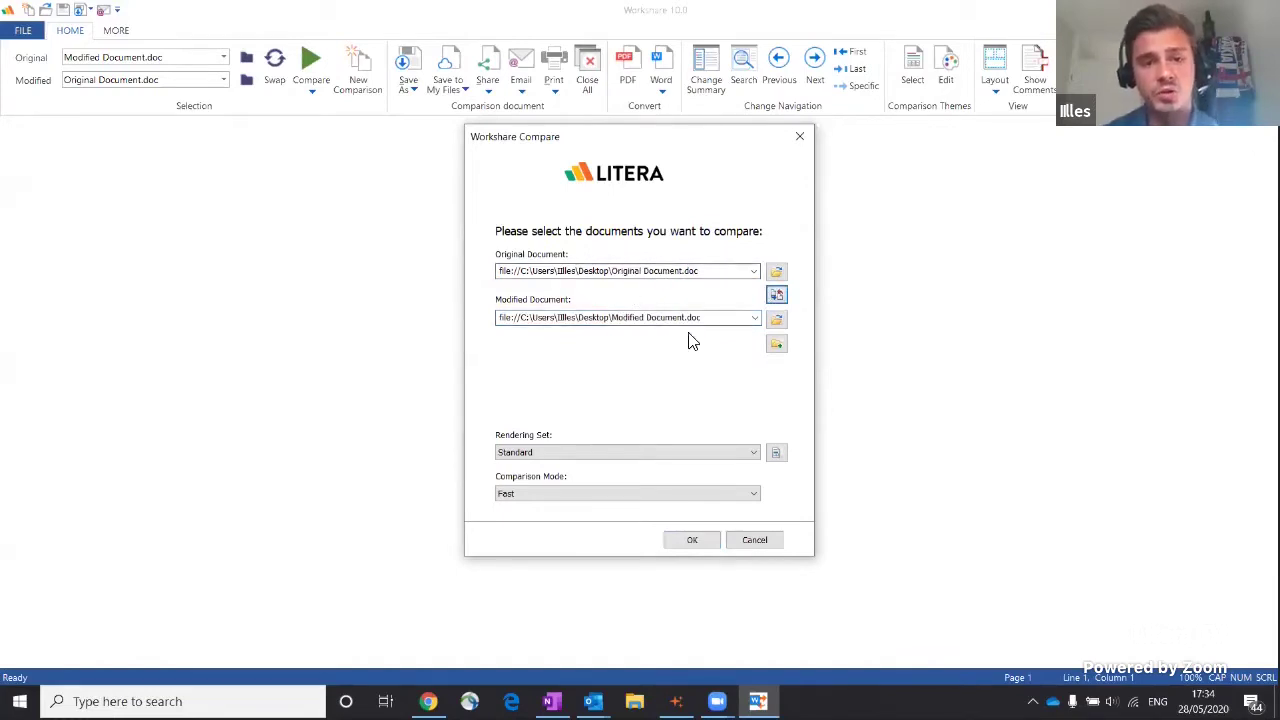
click(777, 295)
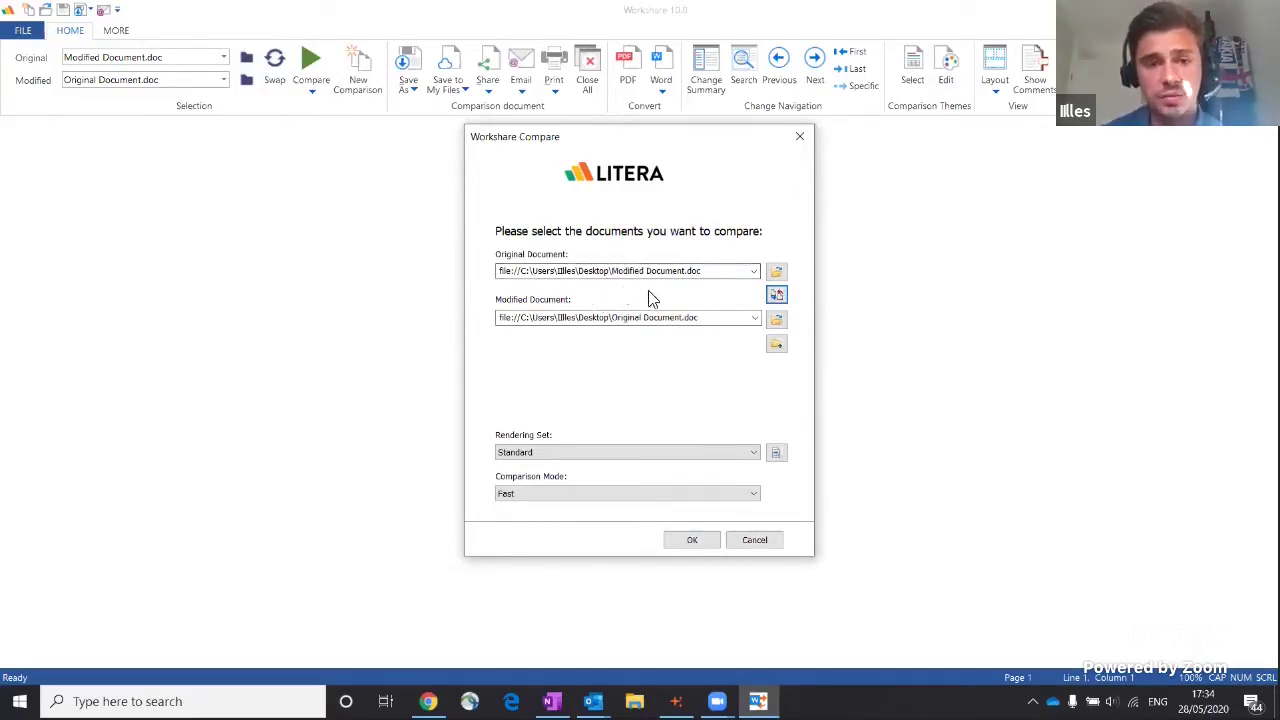
click(777, 295)
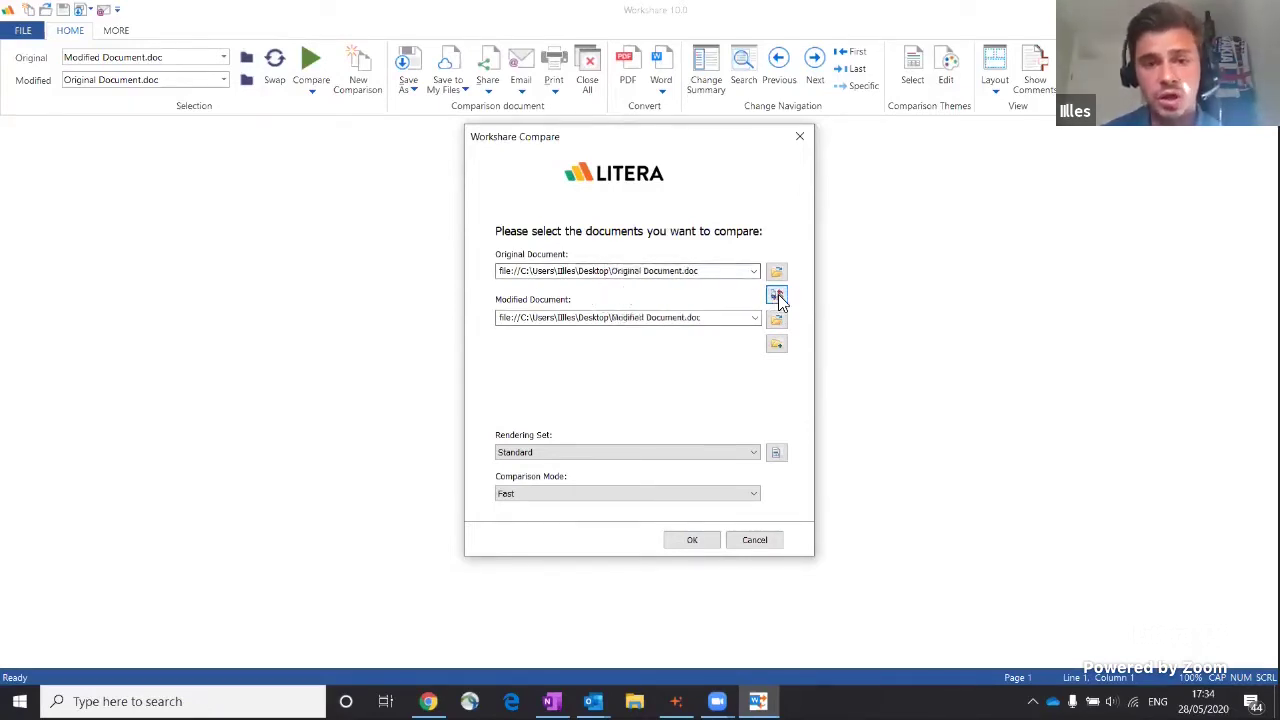
Step: Add an empty entry for a second modified document and run the comparison with the Standard rendering set in Fast mode
click(776, 346)
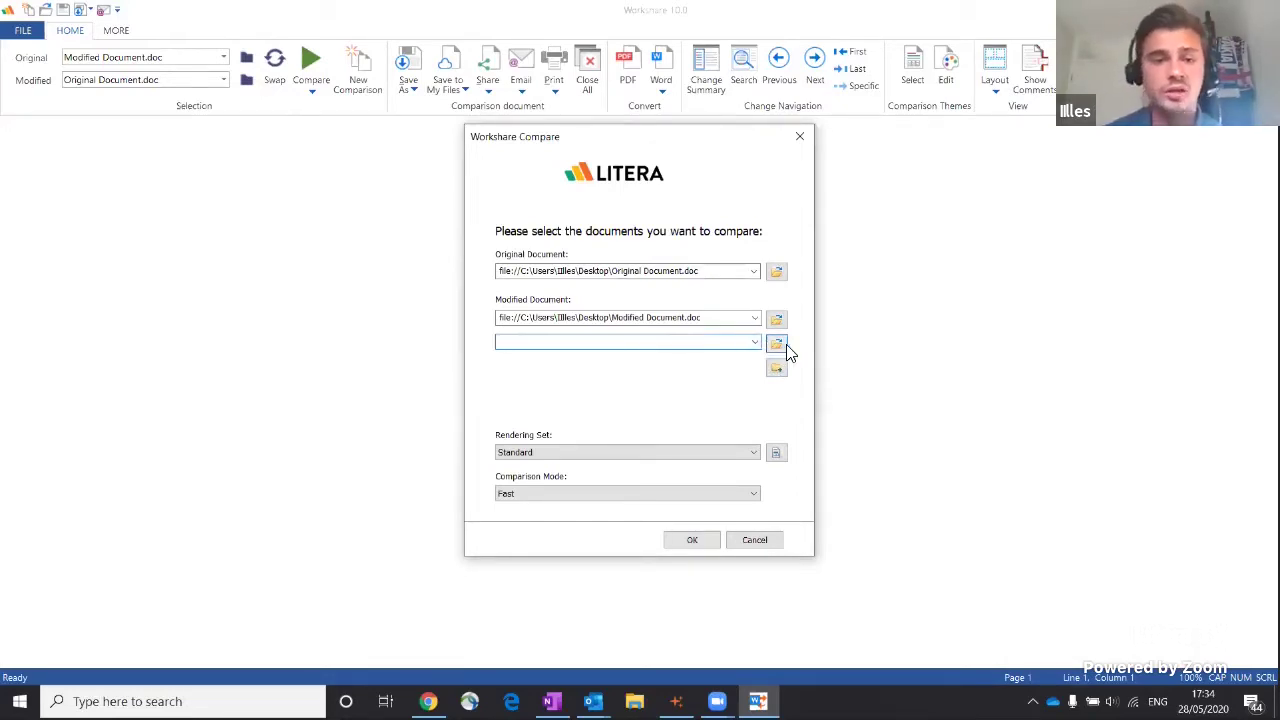
click(677, 541)
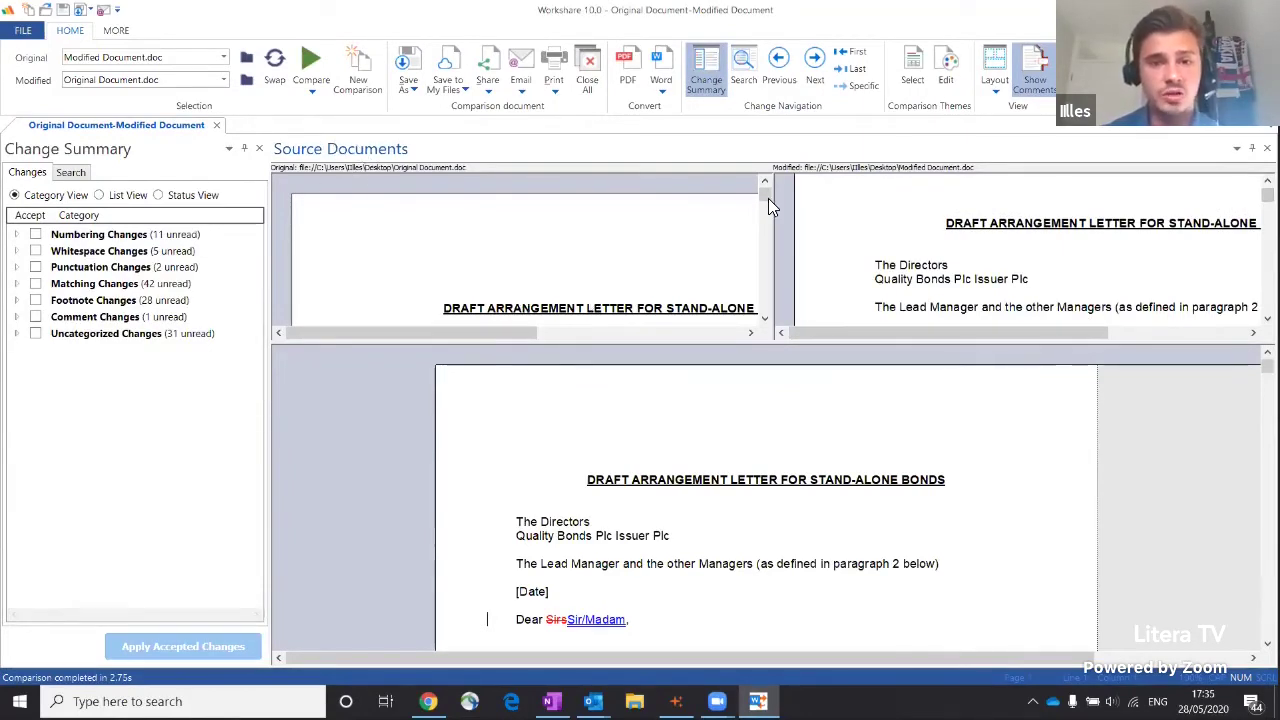
Step: Browse both source documents and align them to the [Date] line of the comparison document
drag(768, 196, 766, 204)
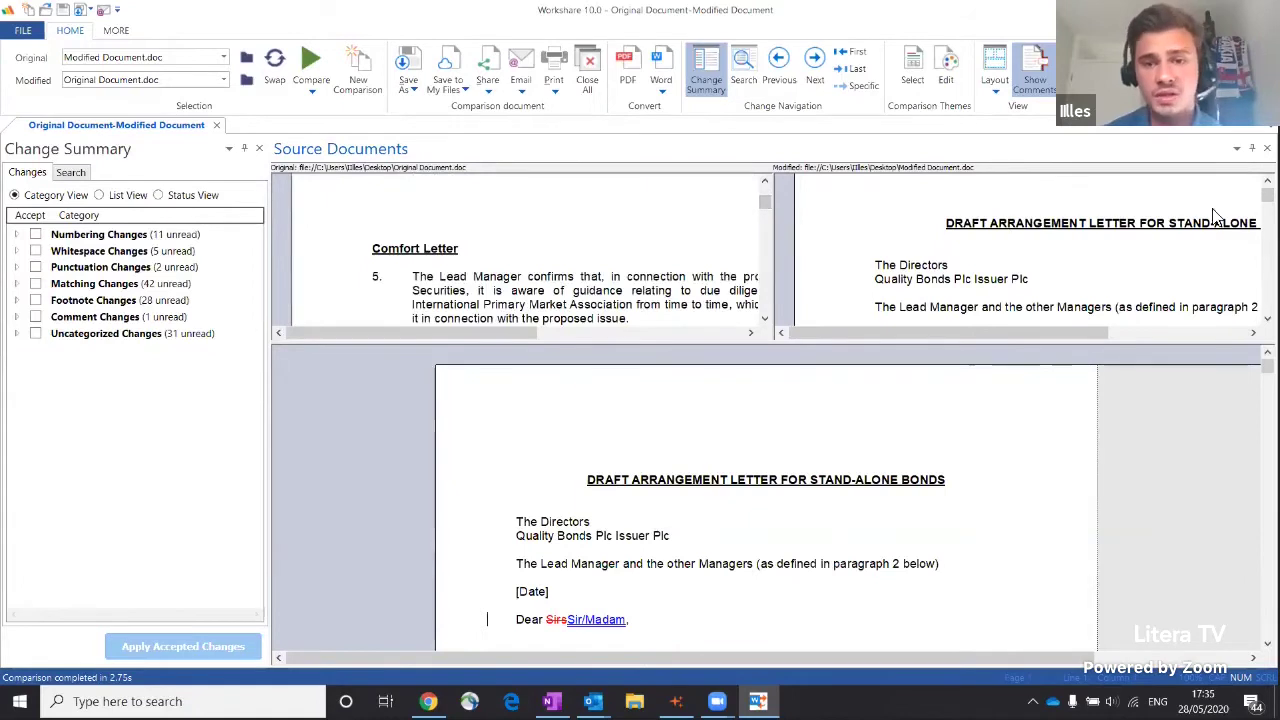
scroll(875, 193, down, 10)
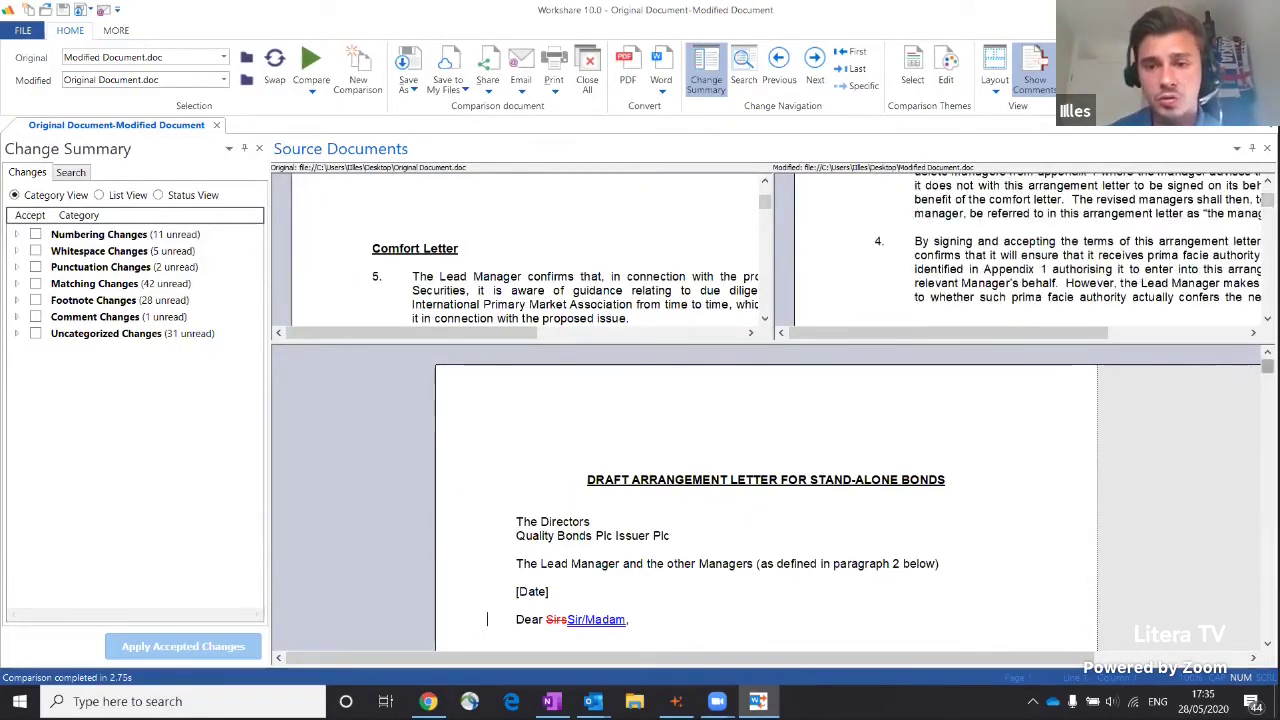
scroll(766, 500, down, 3)
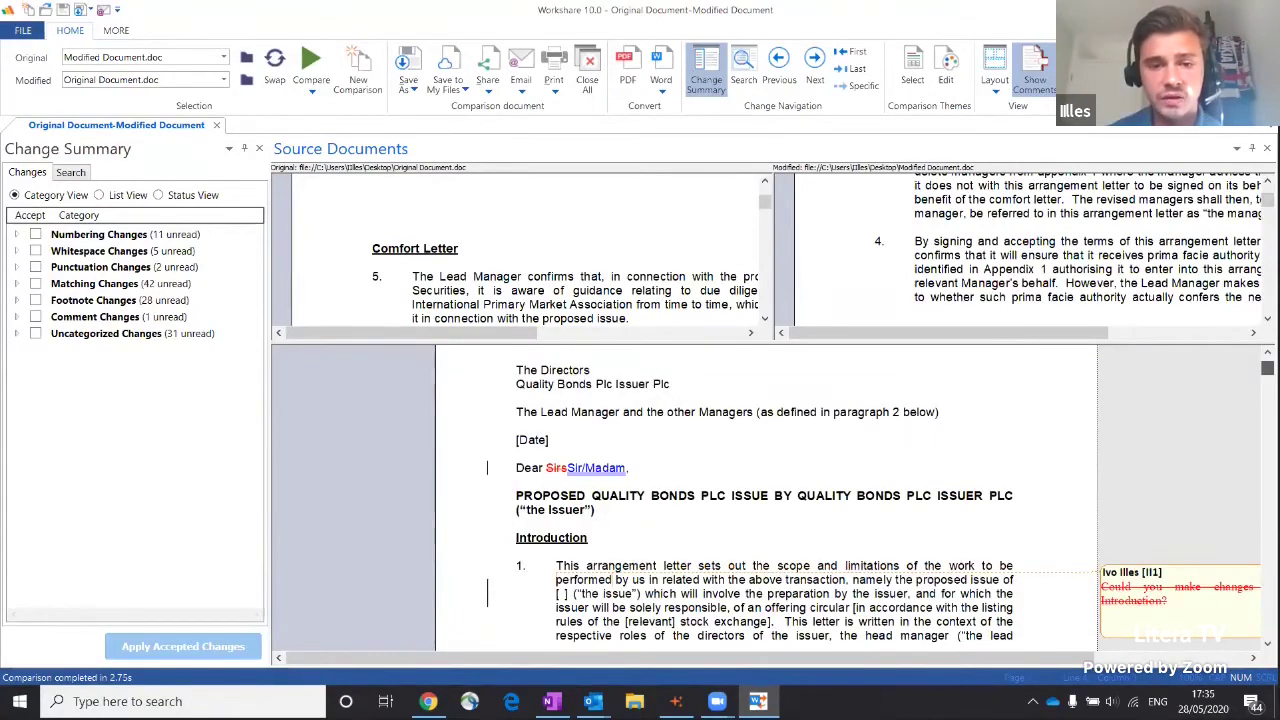
click(552, 447)
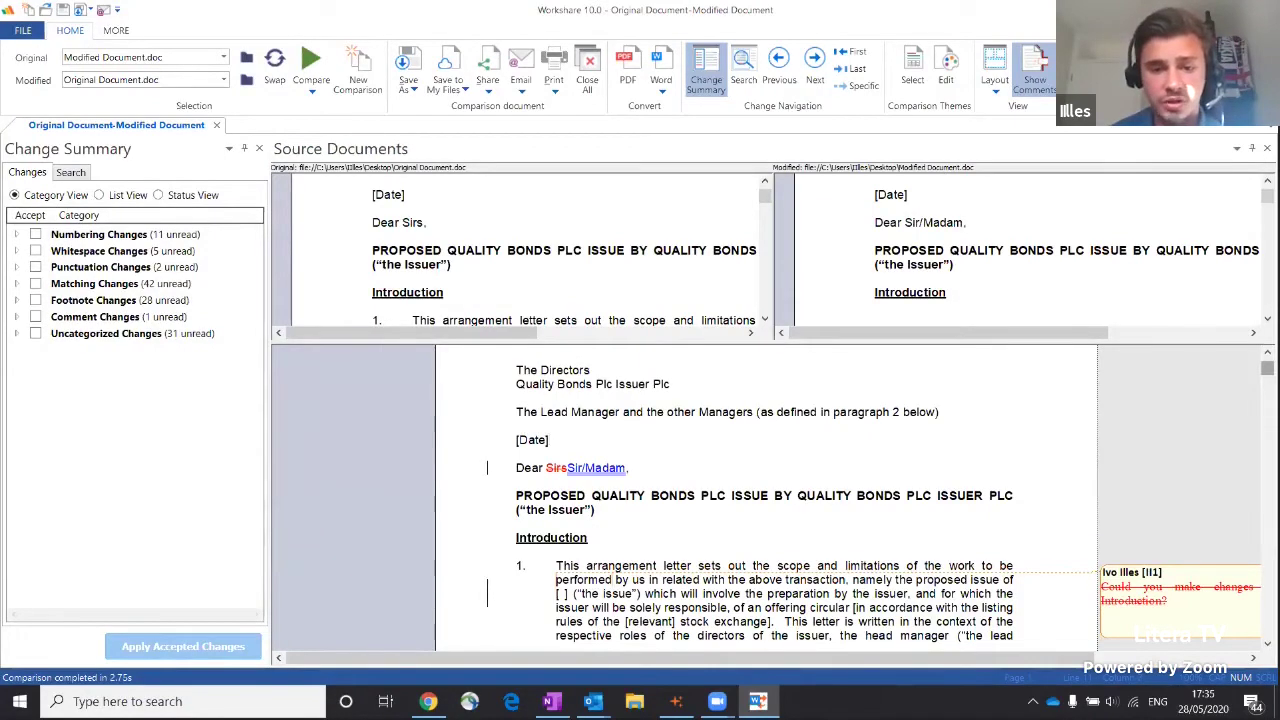
Step: Examine the marked insertions, deletions and moves throughout the comparison document, and return to its beginning
scroll(766, 500, down, 2)
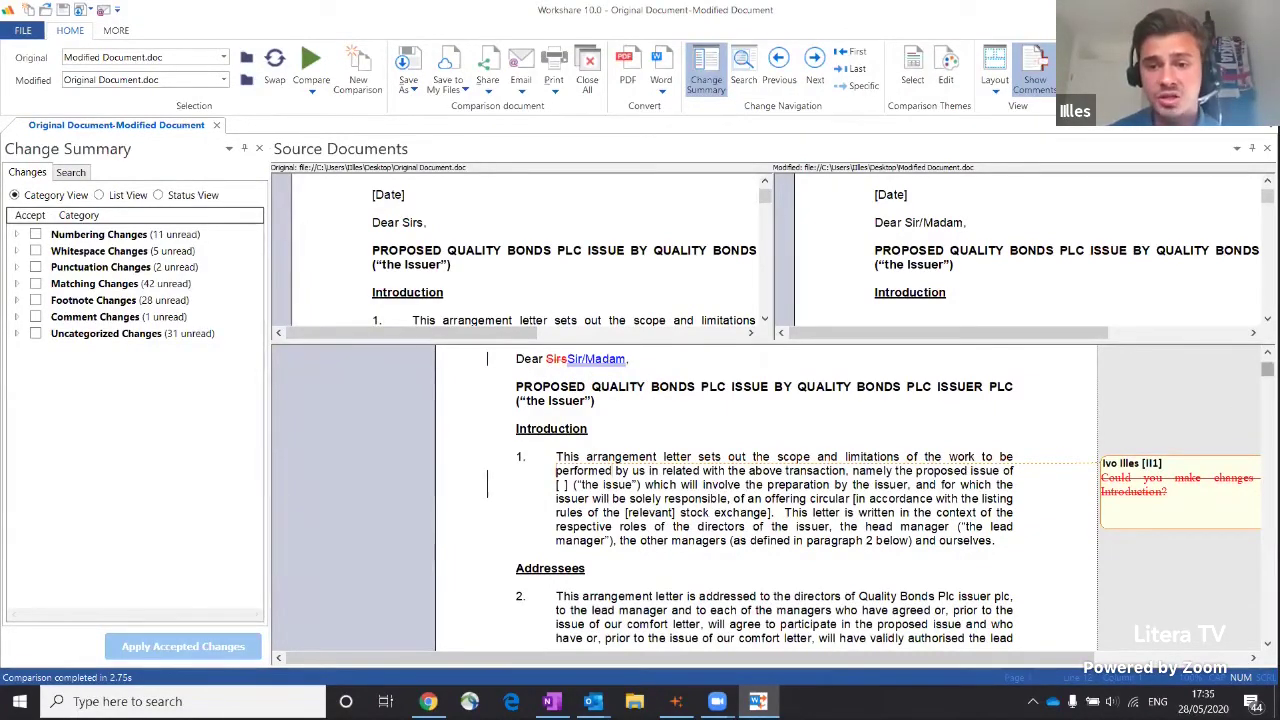
scroll(765, 500, down, 10)
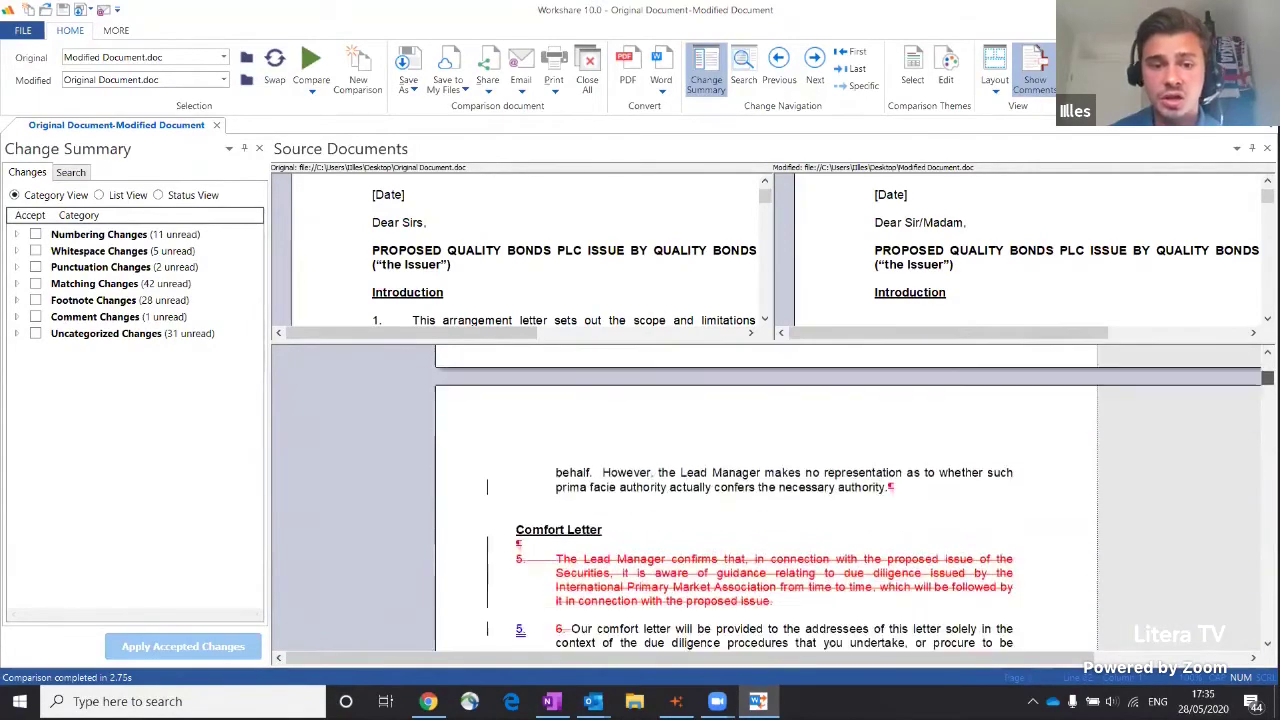
scroll(765, 500, down, 3)
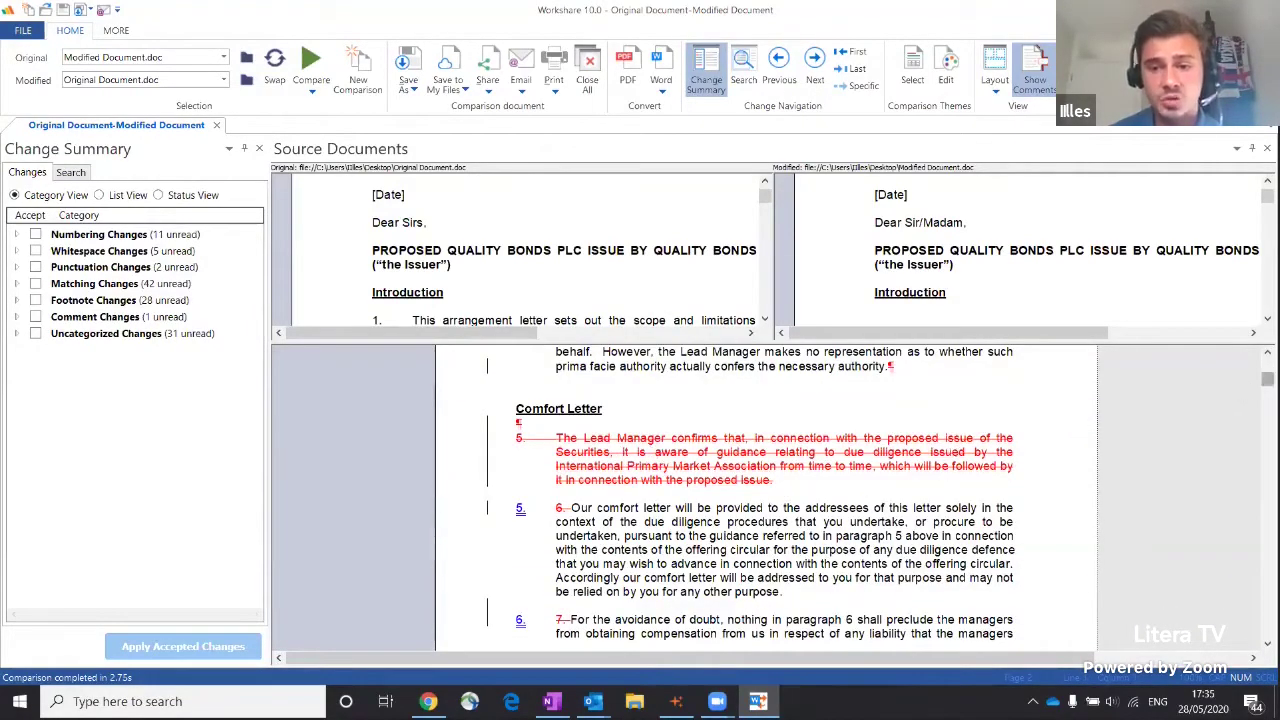
scroll(991, 437, down, 20)
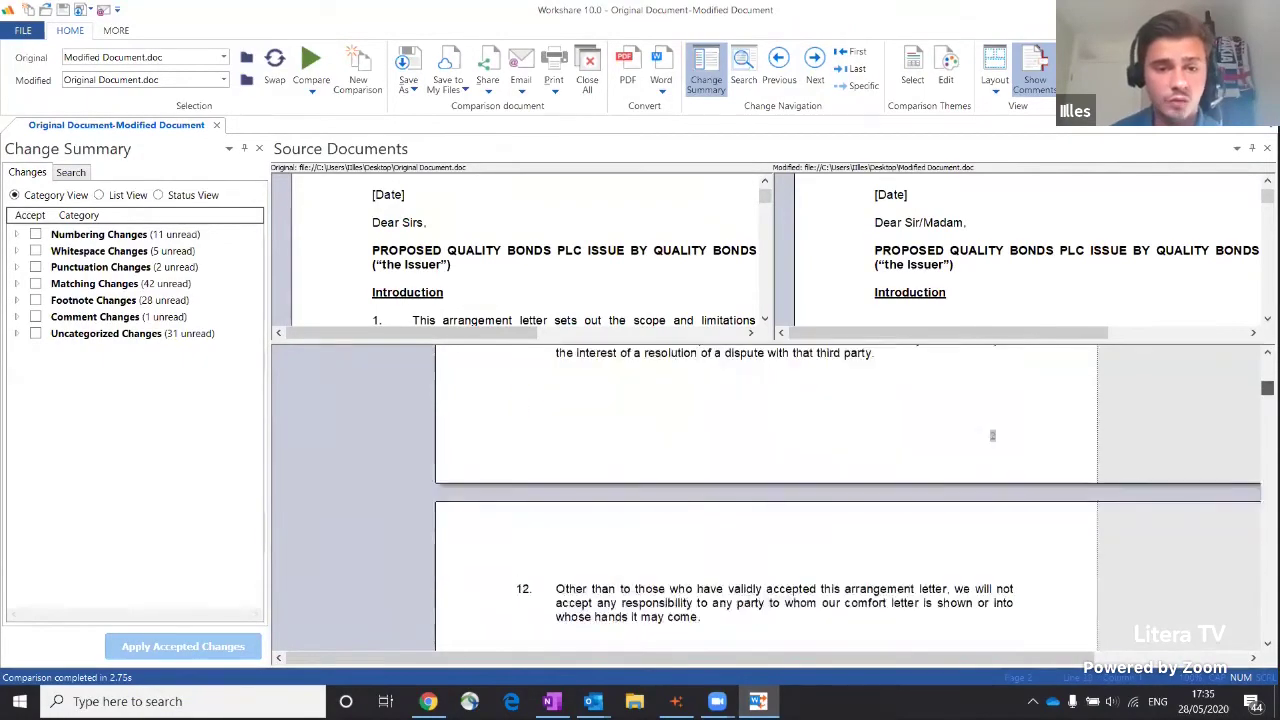
scroll(766, 497, down, 20)
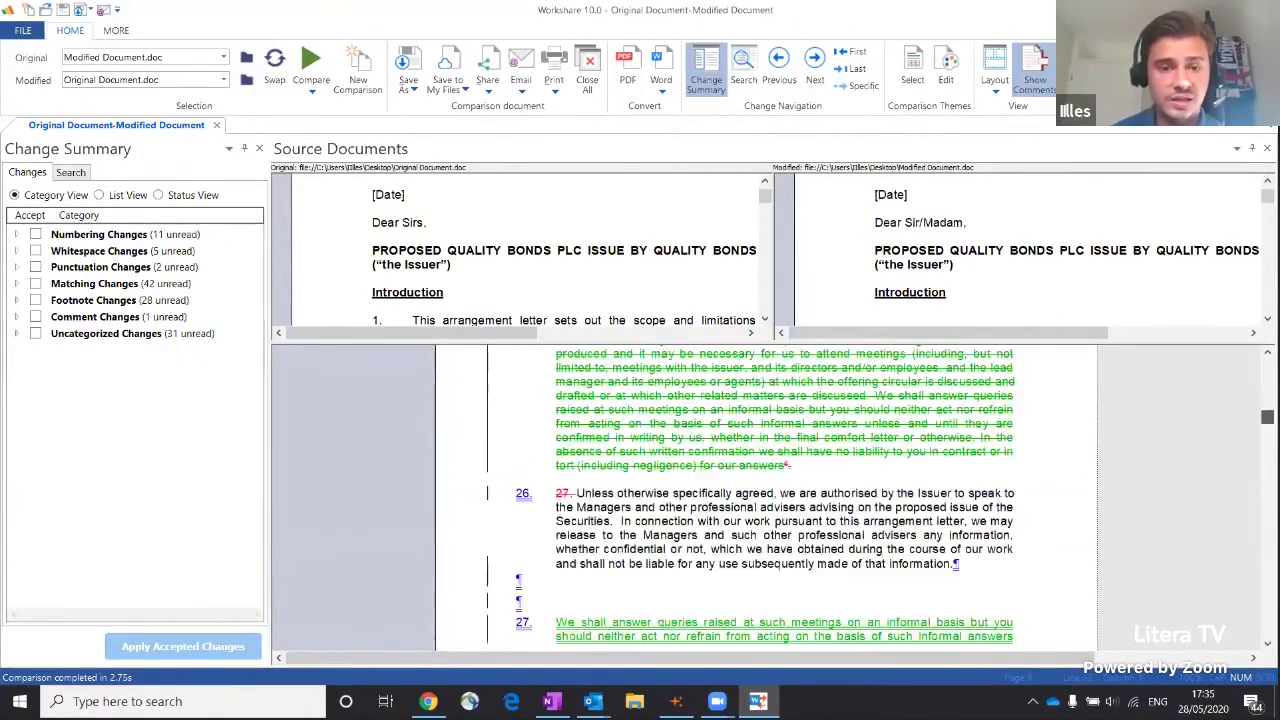
scroll(992, 532, down, 10)
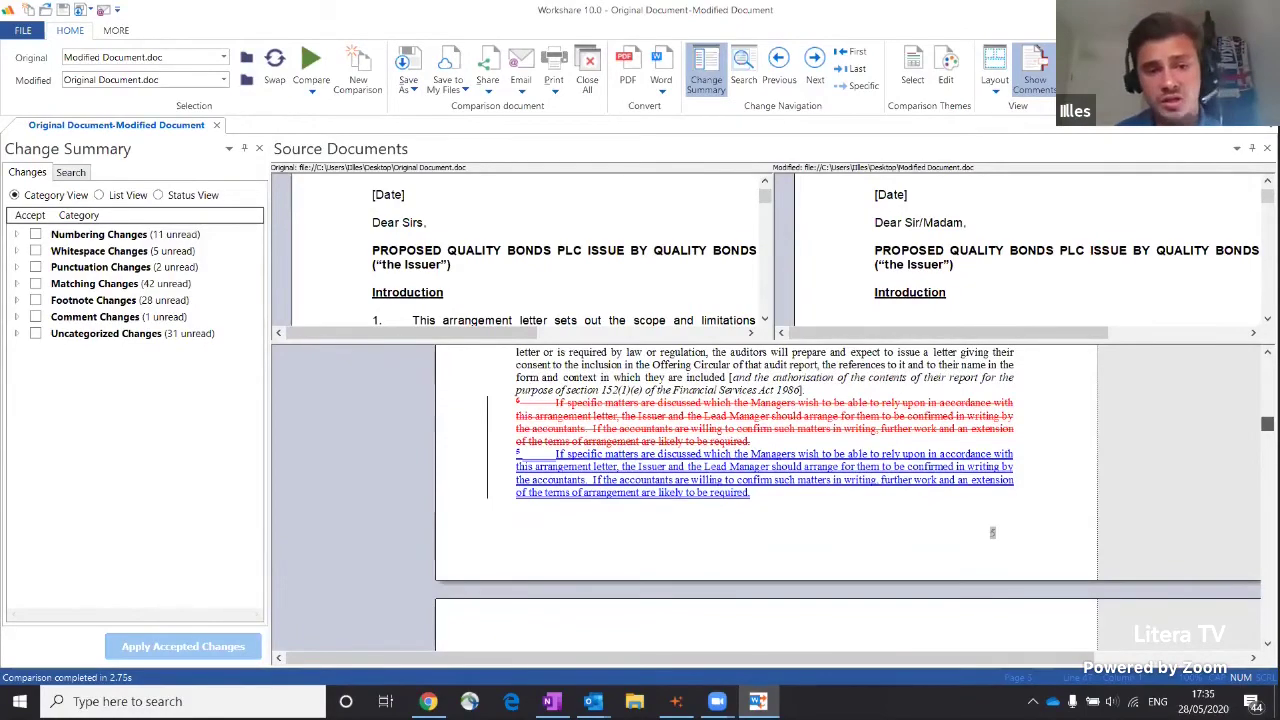
scroll(992, 532, down, 15)
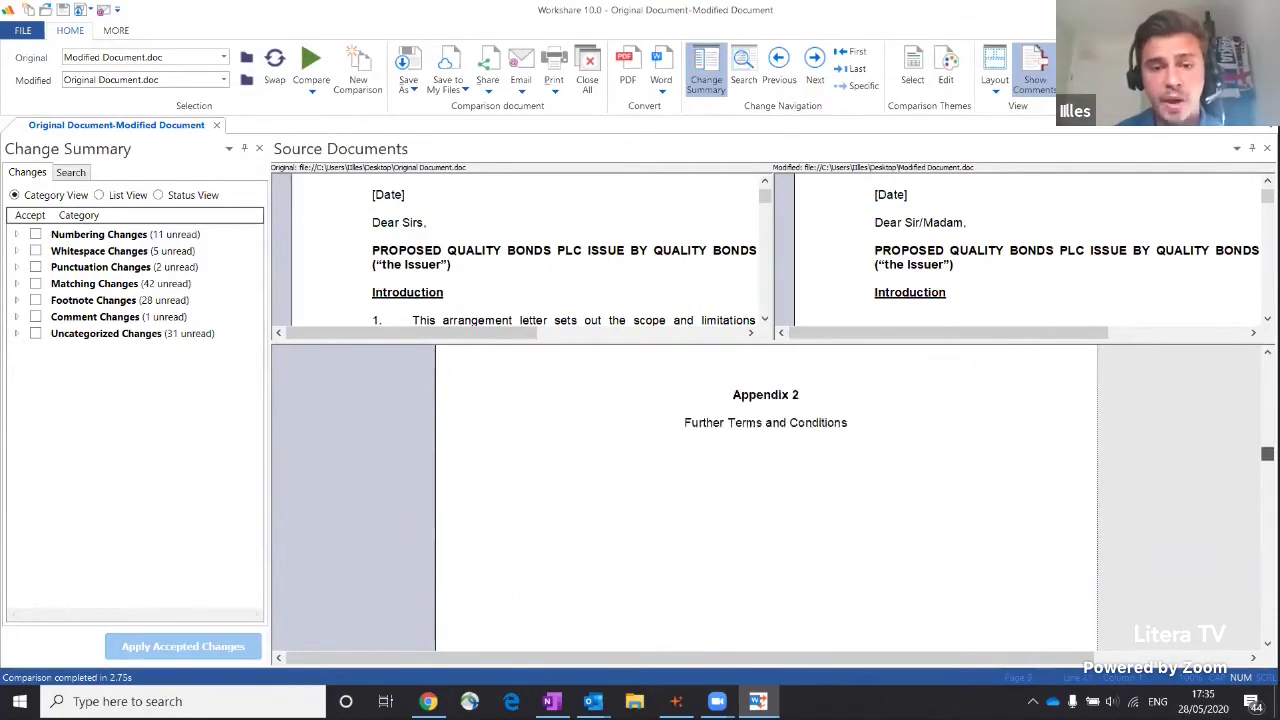
scroll(766, 497, up, 10)
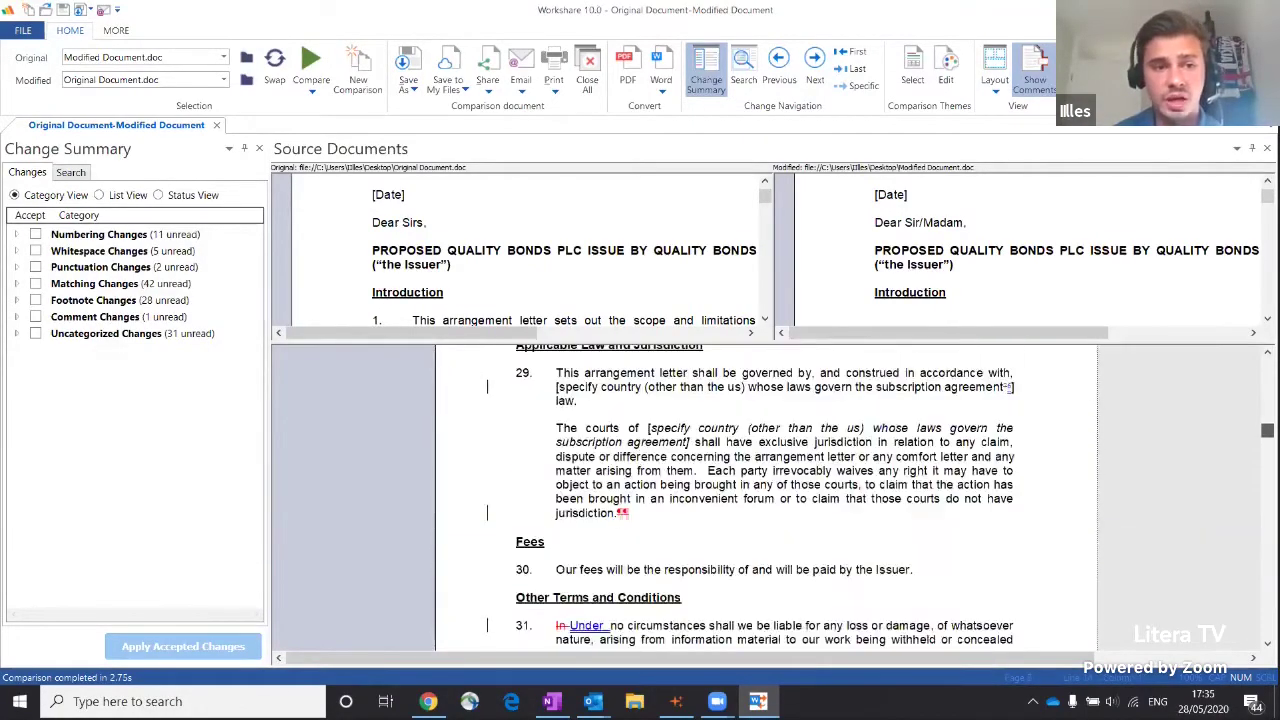
scroll(1063, 360, up, 20)
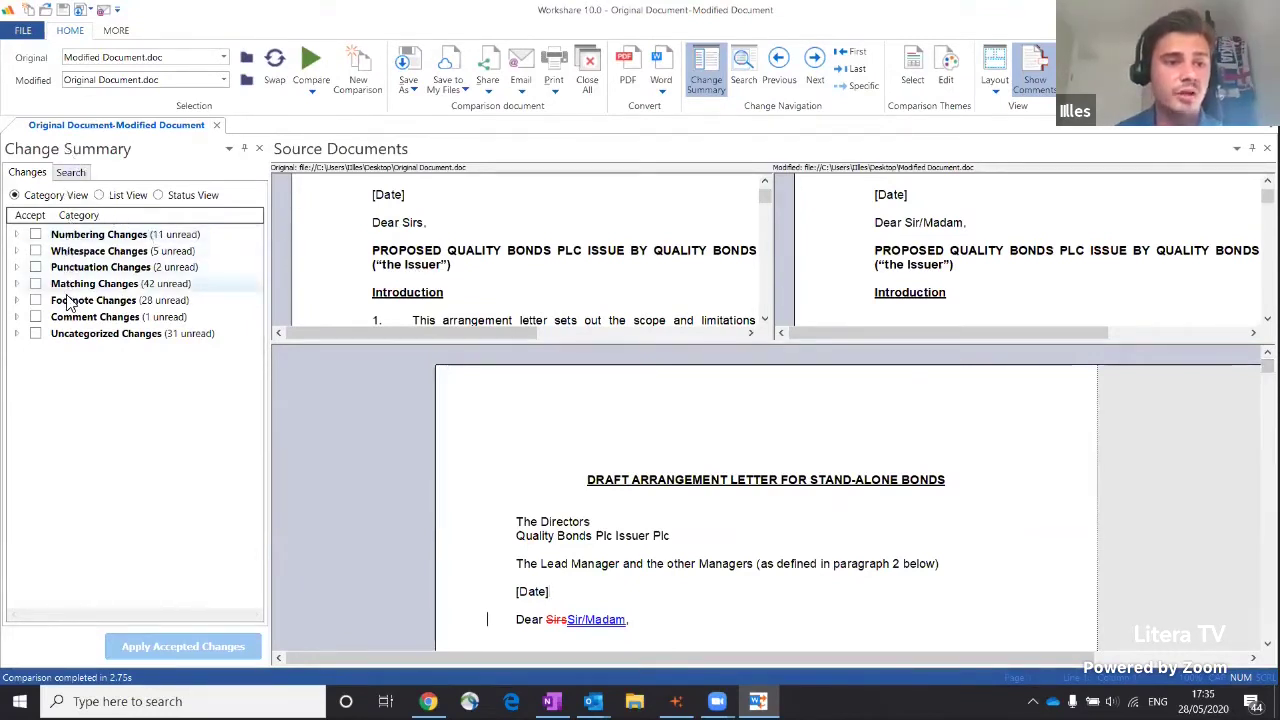
Step: Review individual entries in the Numbering Changes category against the comparison and source documents, and collapse the category
click(16, 236)
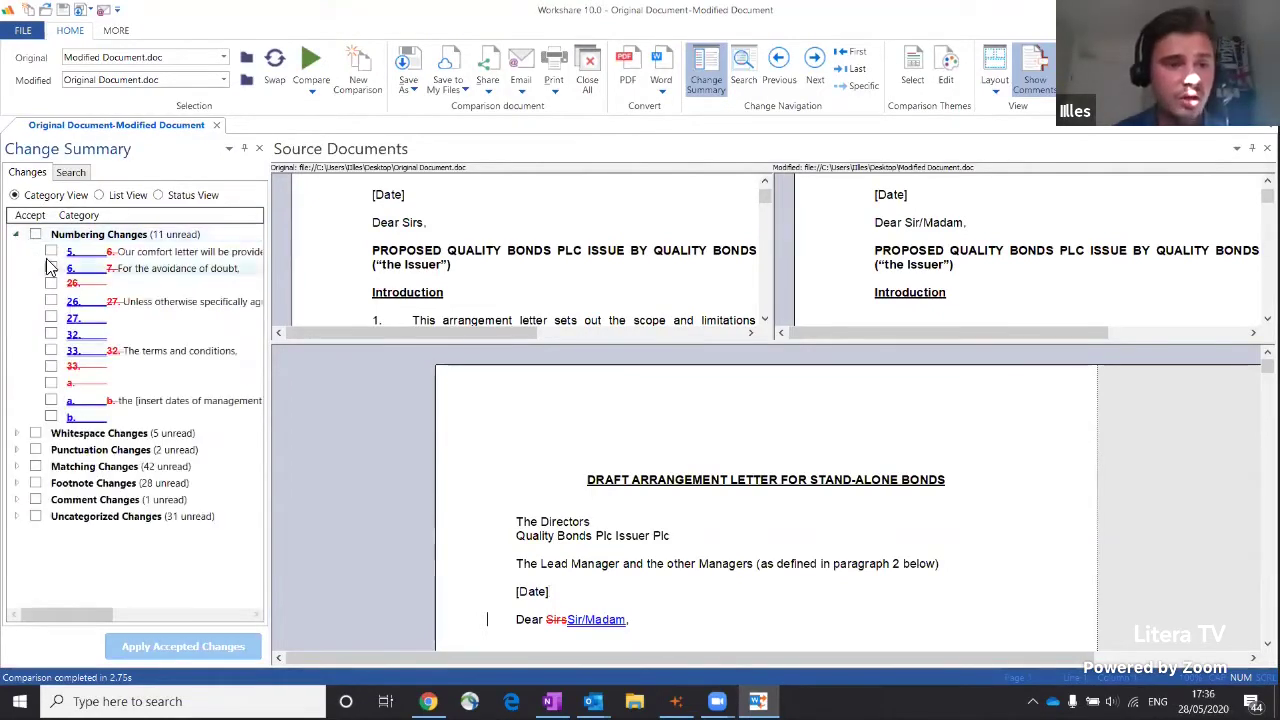
click(108, 301)
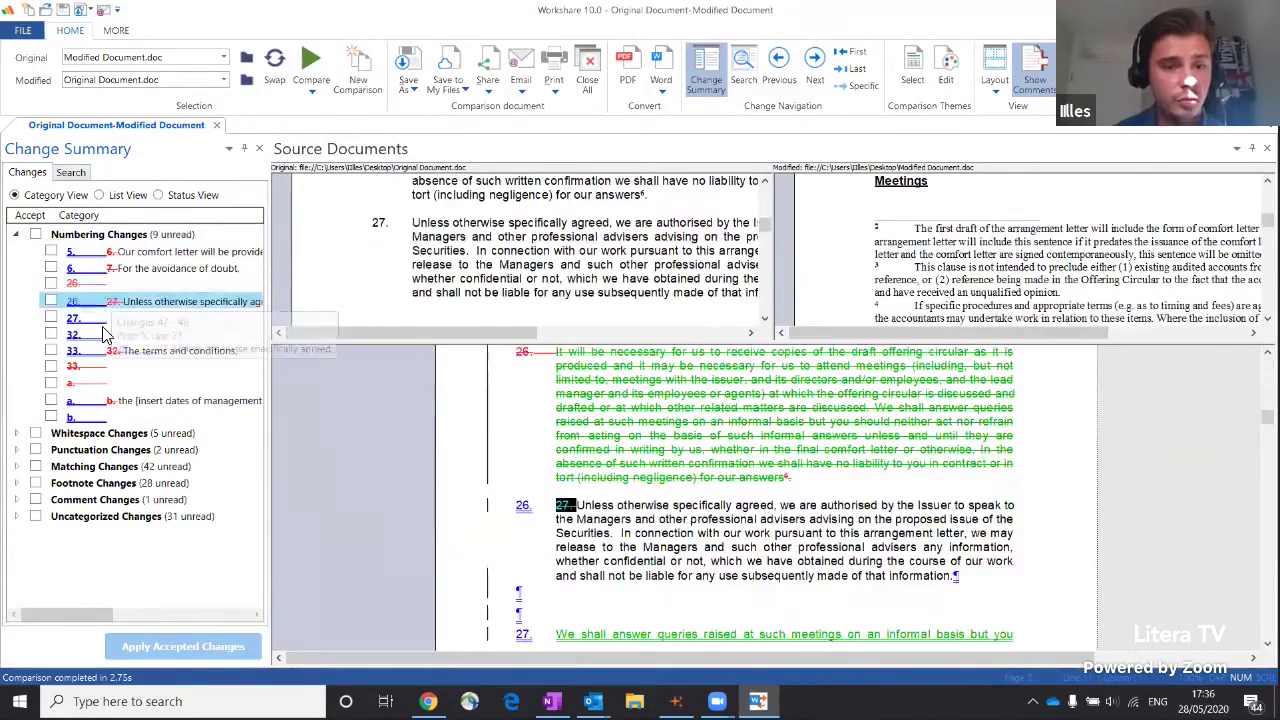
click(104, 334)
click(101, 351)
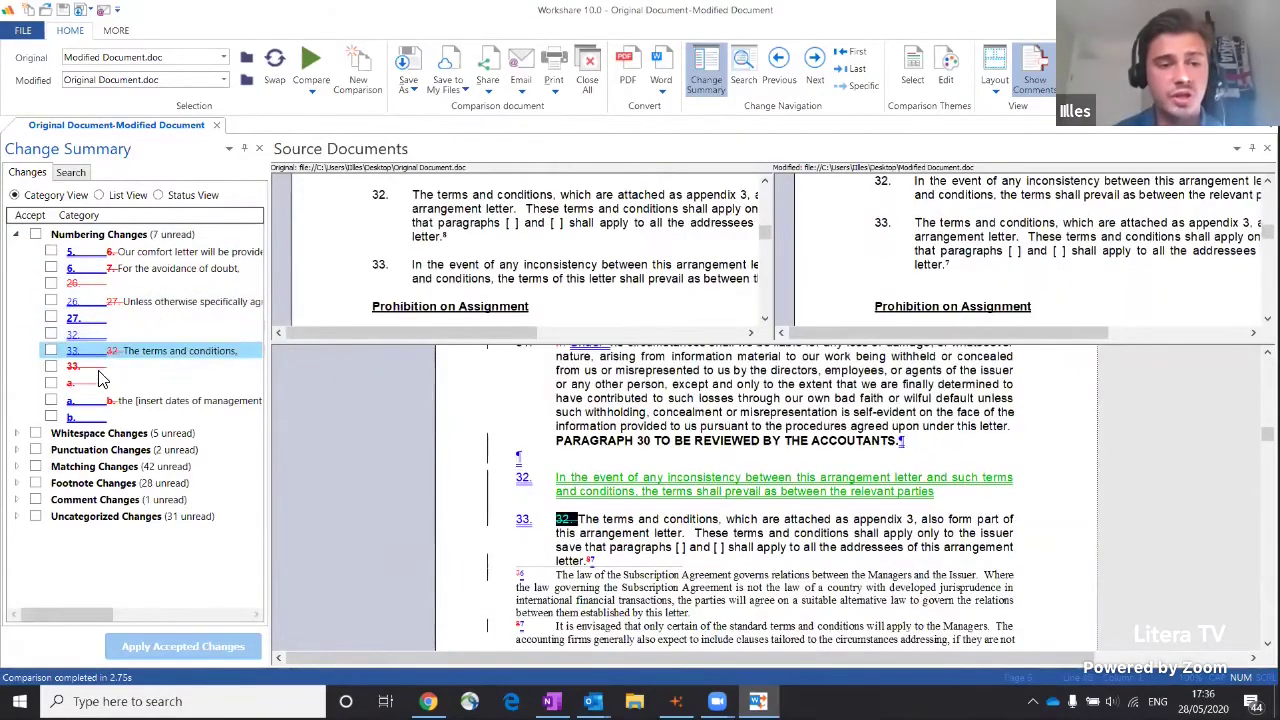
click(100, 369)
click(108, 384)
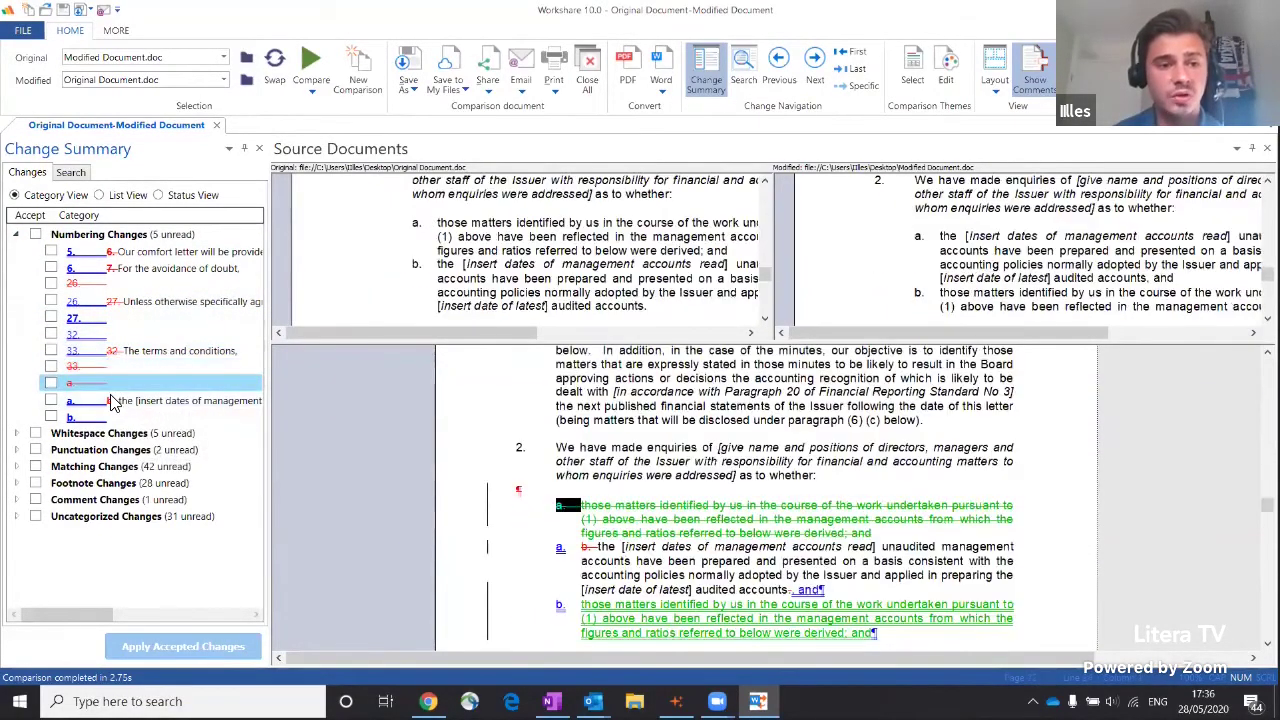
click(113, 400)
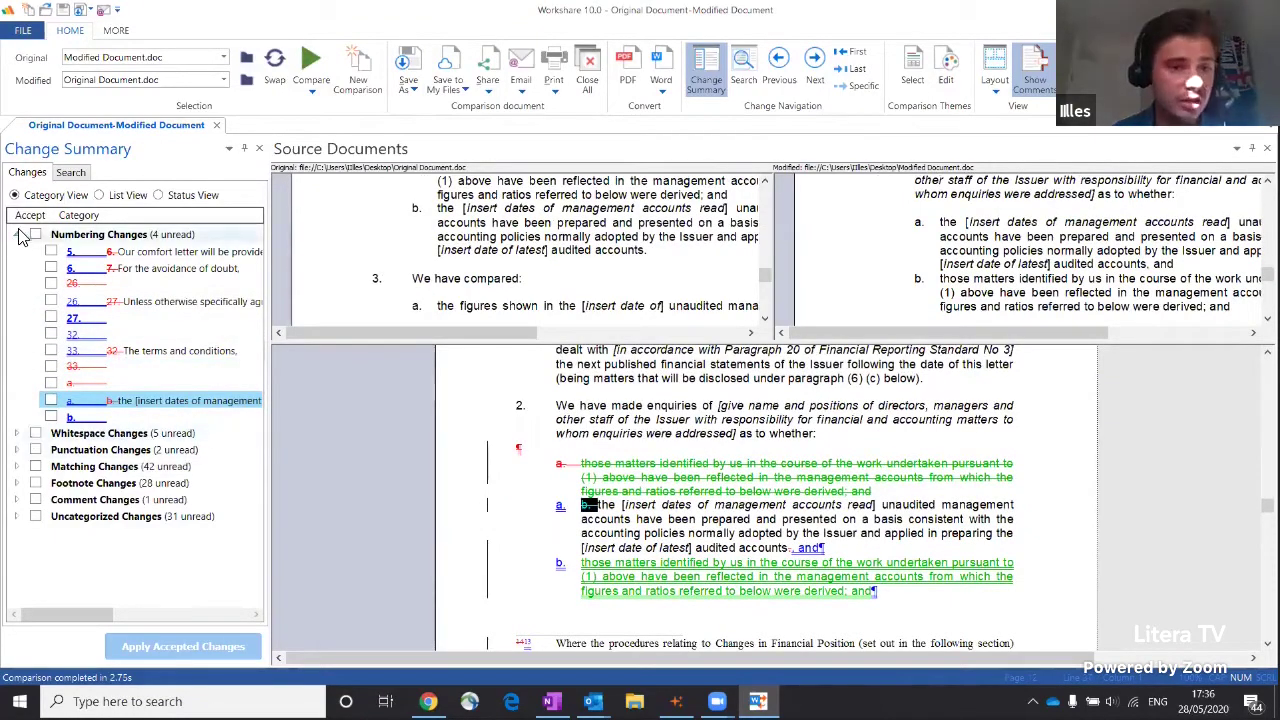
click(18, 233)
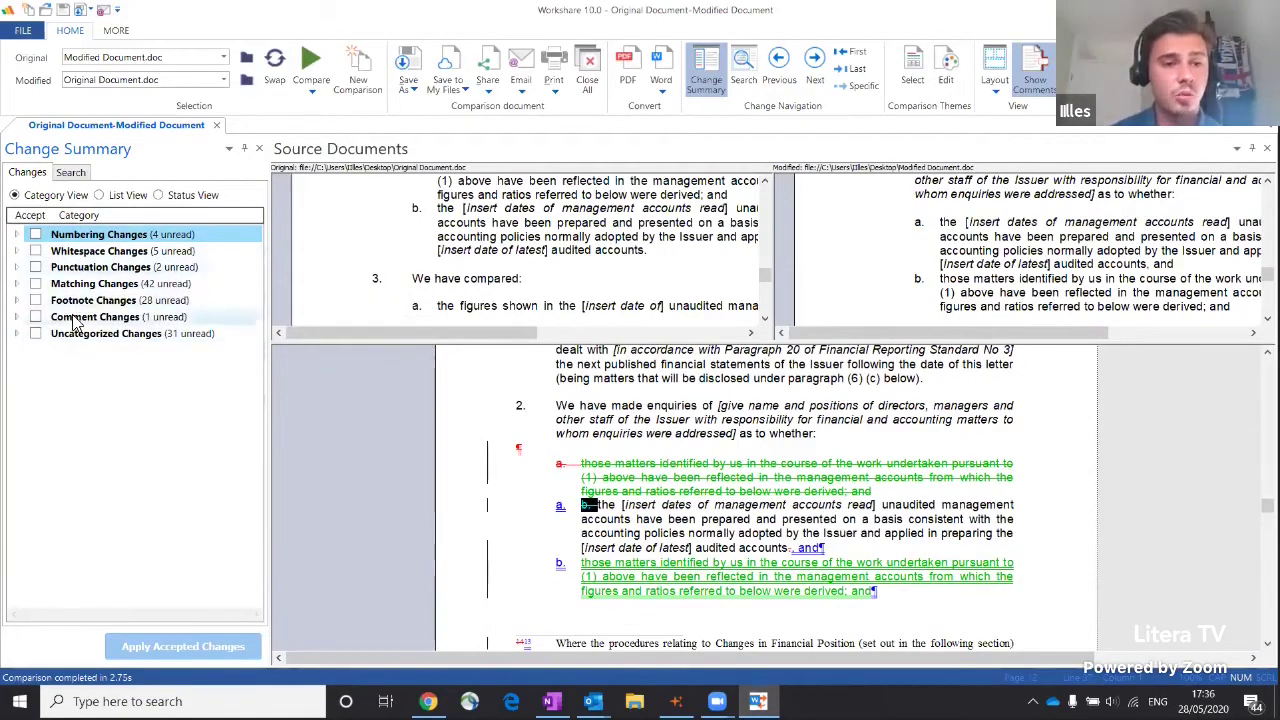
Step: Inspect the change search and the options for running a new comparison without starting one, and return to the categorised changes
click(74, 176)
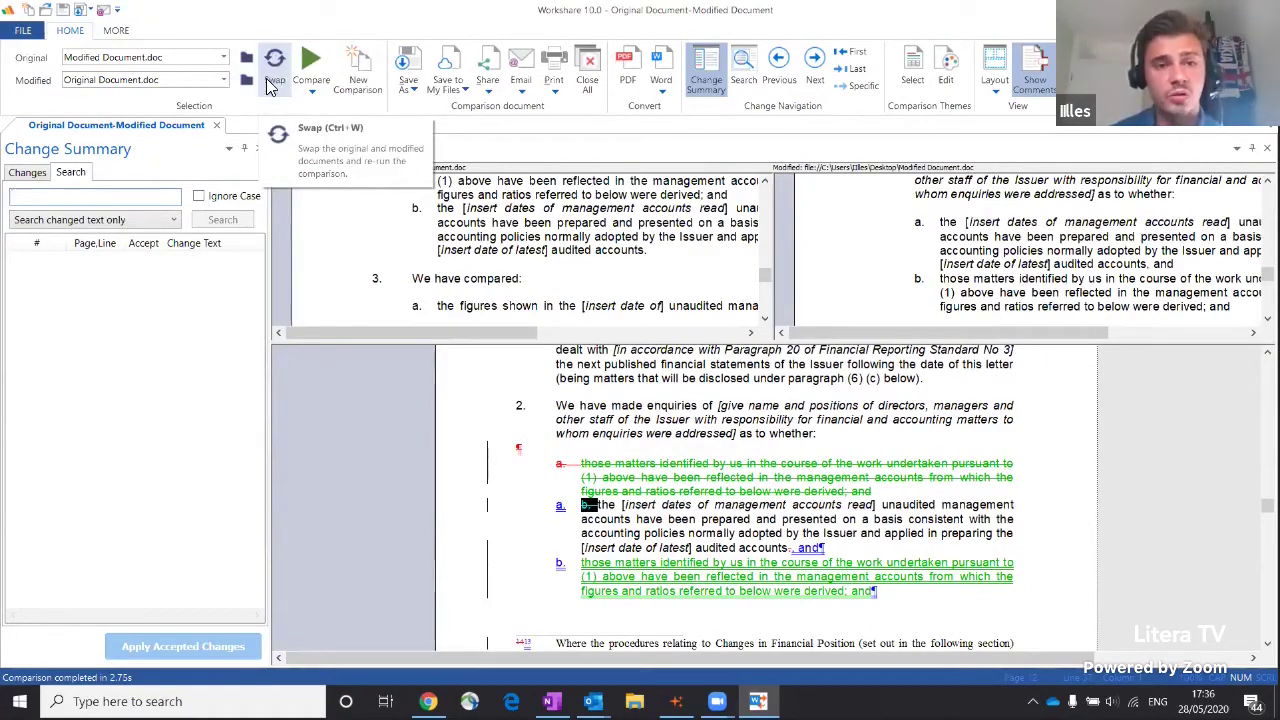
click(318, 96)
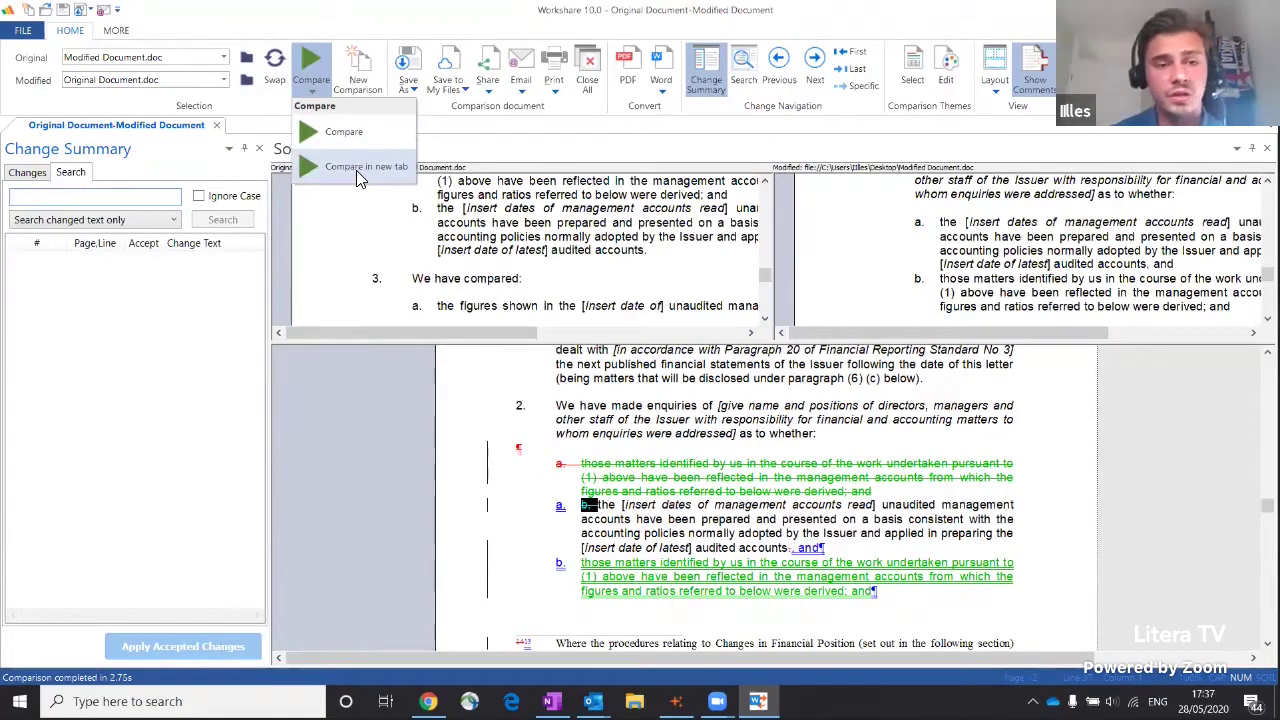
click(386, 42)
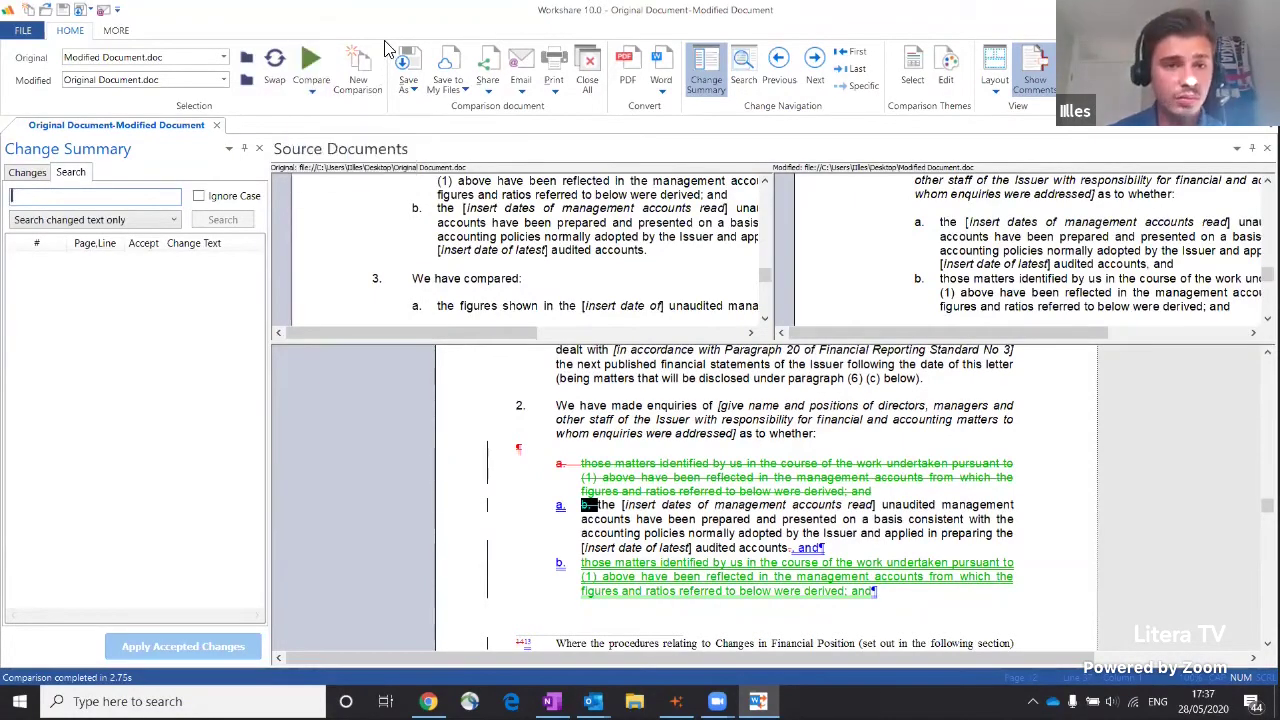
click(365, 90)
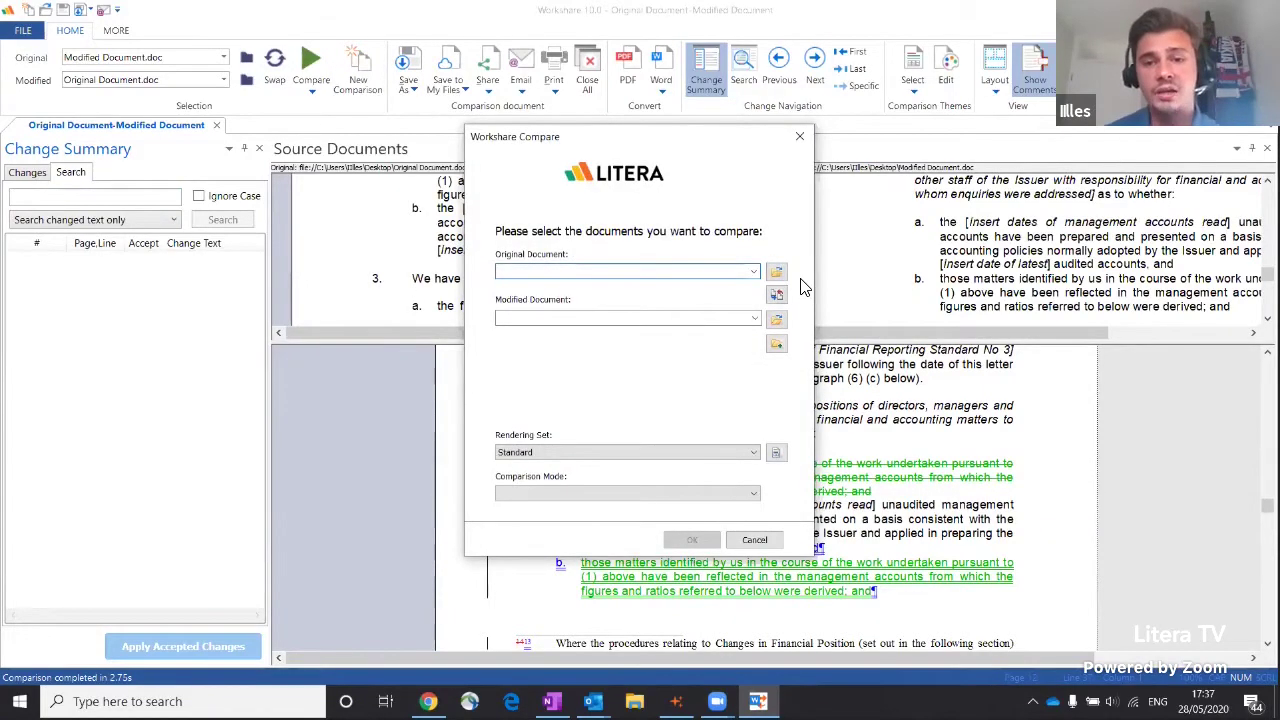
click(800, 138)
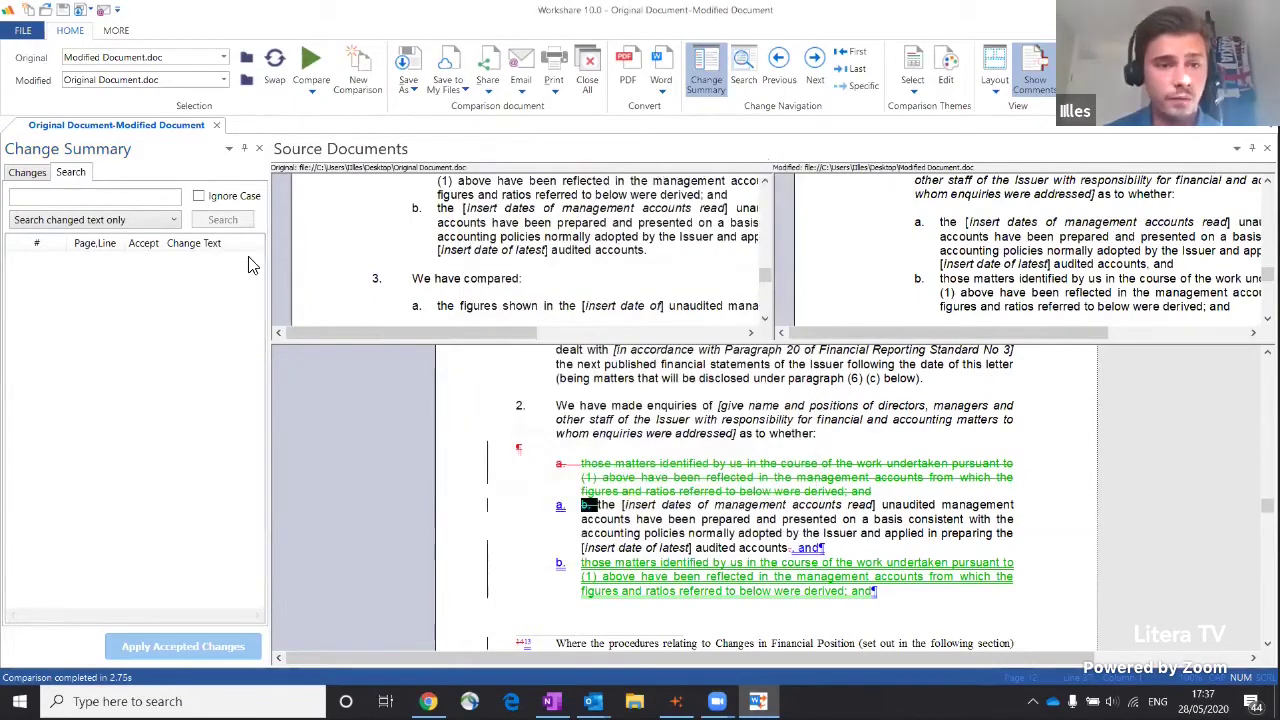
click(28, 172)
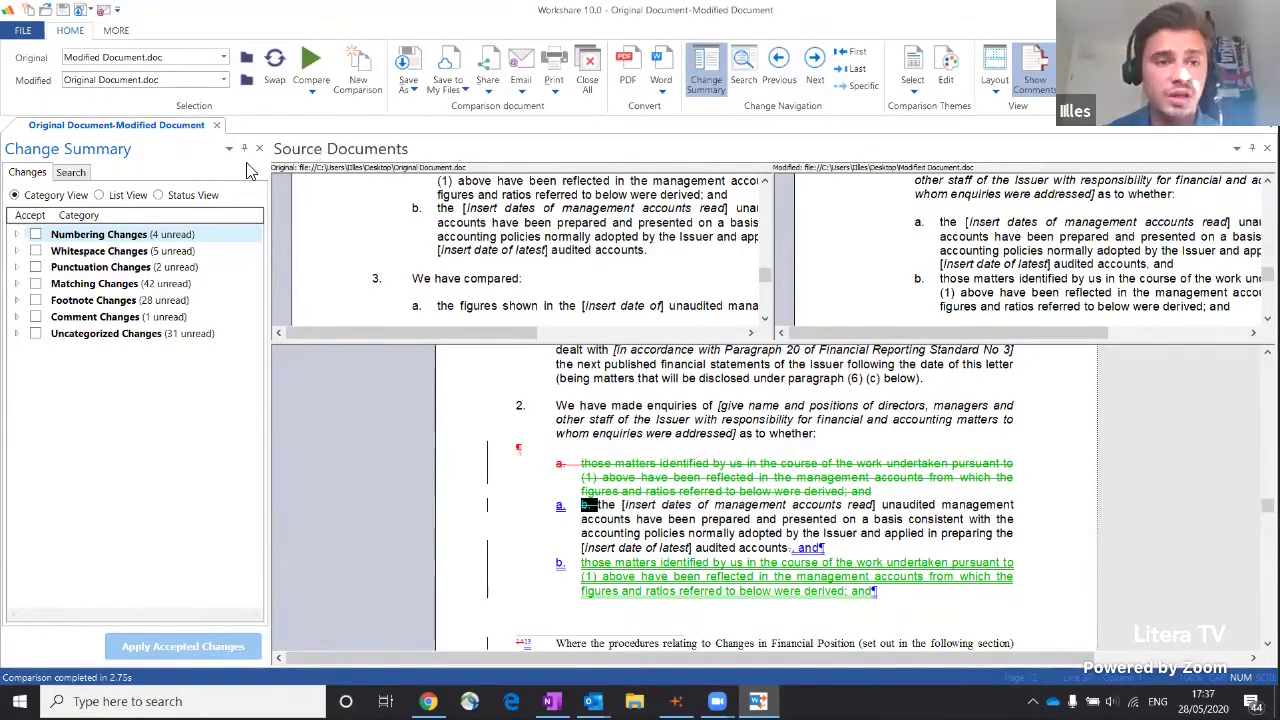
Step: Float the Change Summary pane over the comparison document and dock it back in its original place
right_click(164, 160)
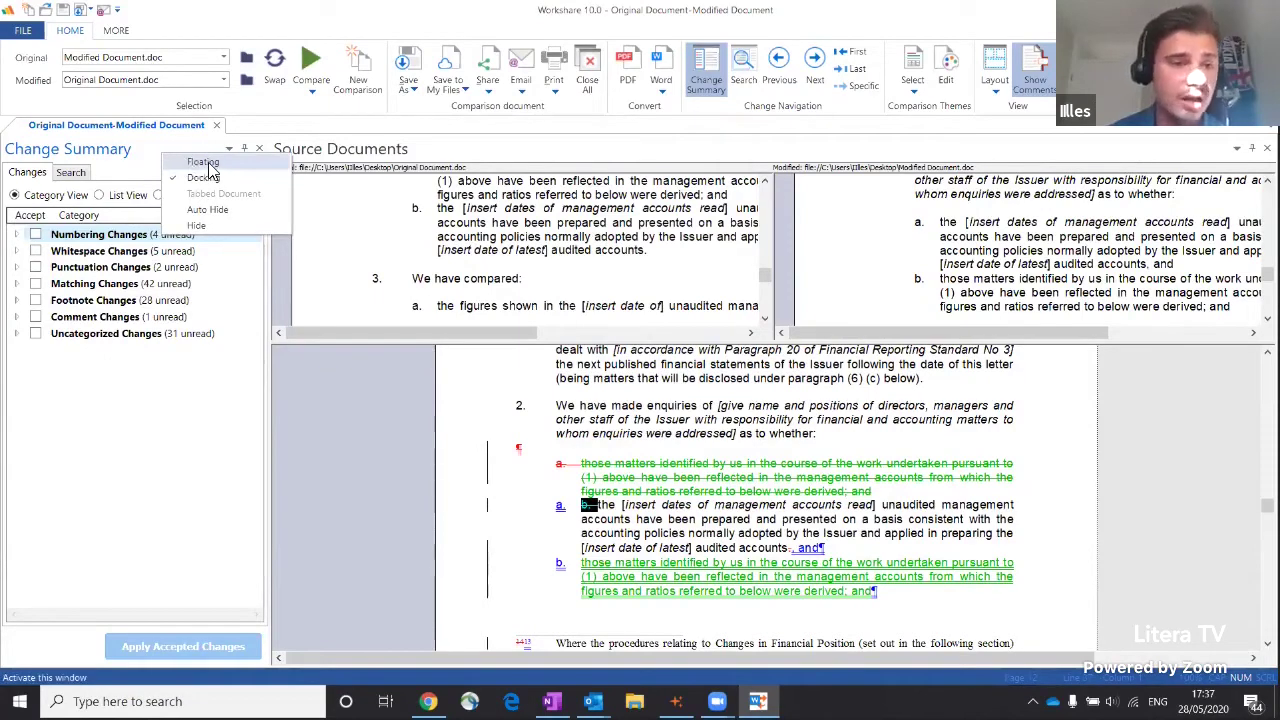
click(207, 168)
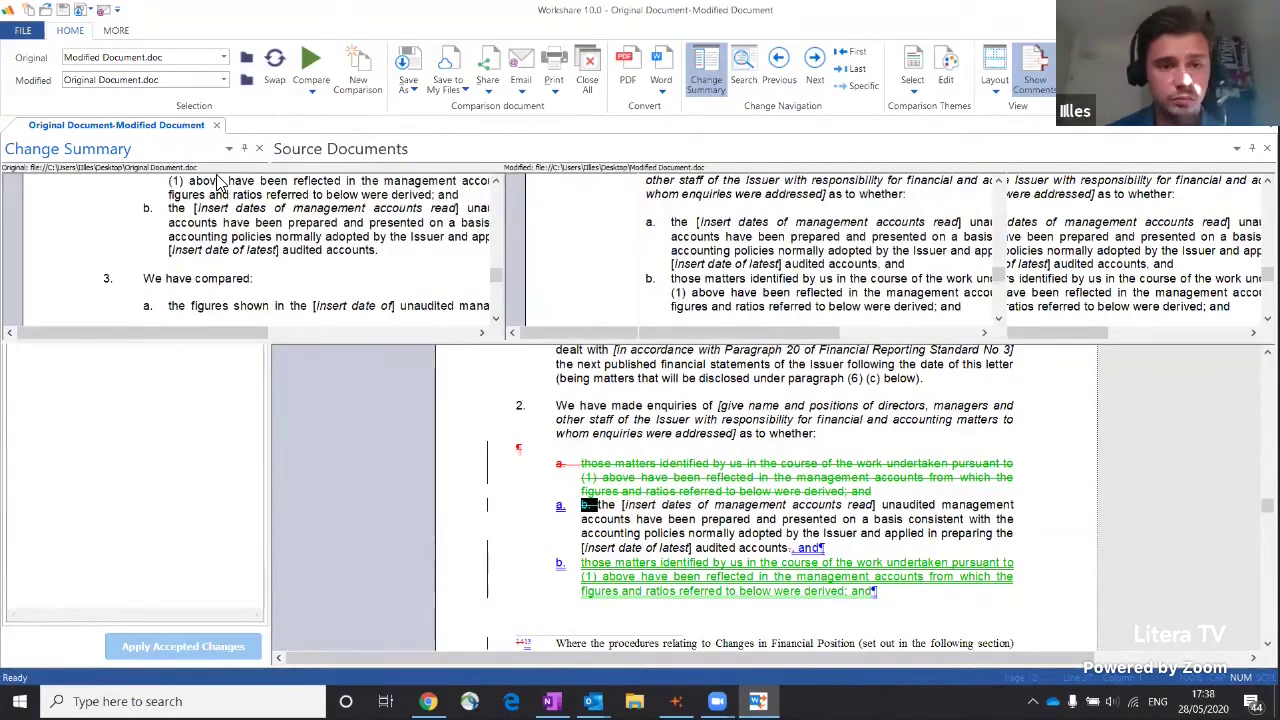
drag(191, 296, 1145, 408)
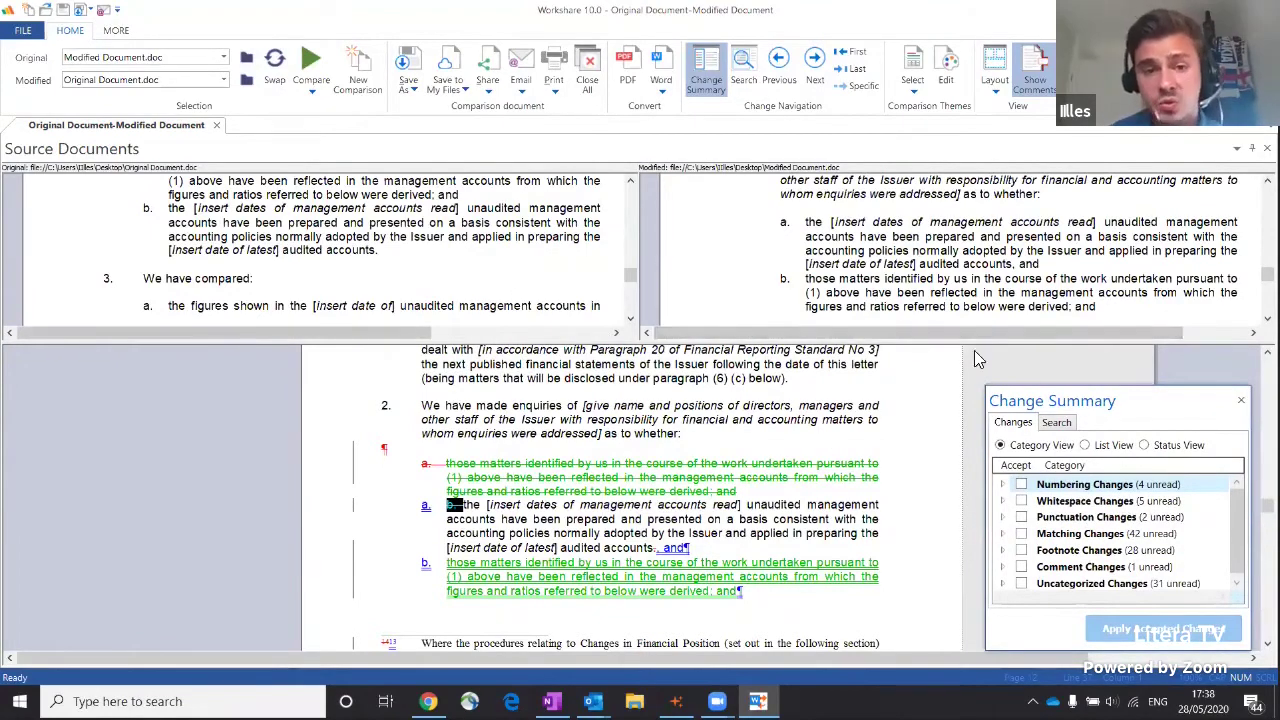
drag(1155, 410, 516, 234)
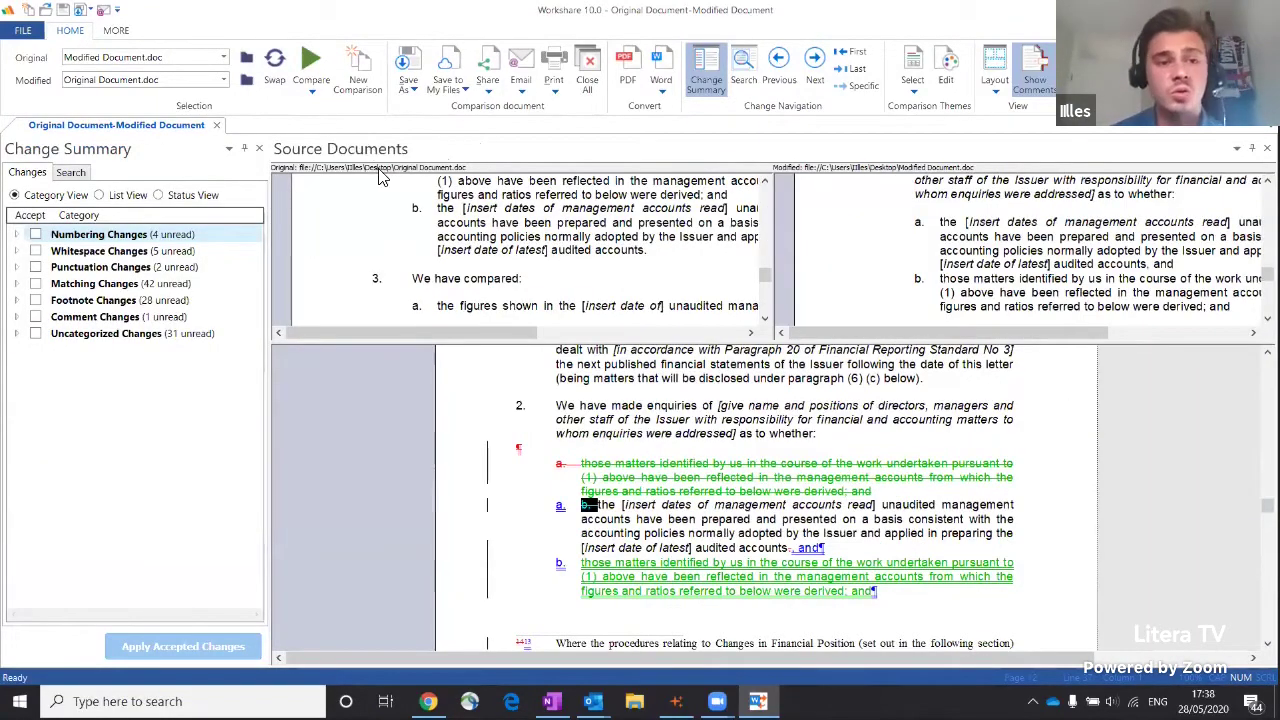
Step: Float the Source Documents pane, move it over the comparison document and dock it again
right_click(475, 157)
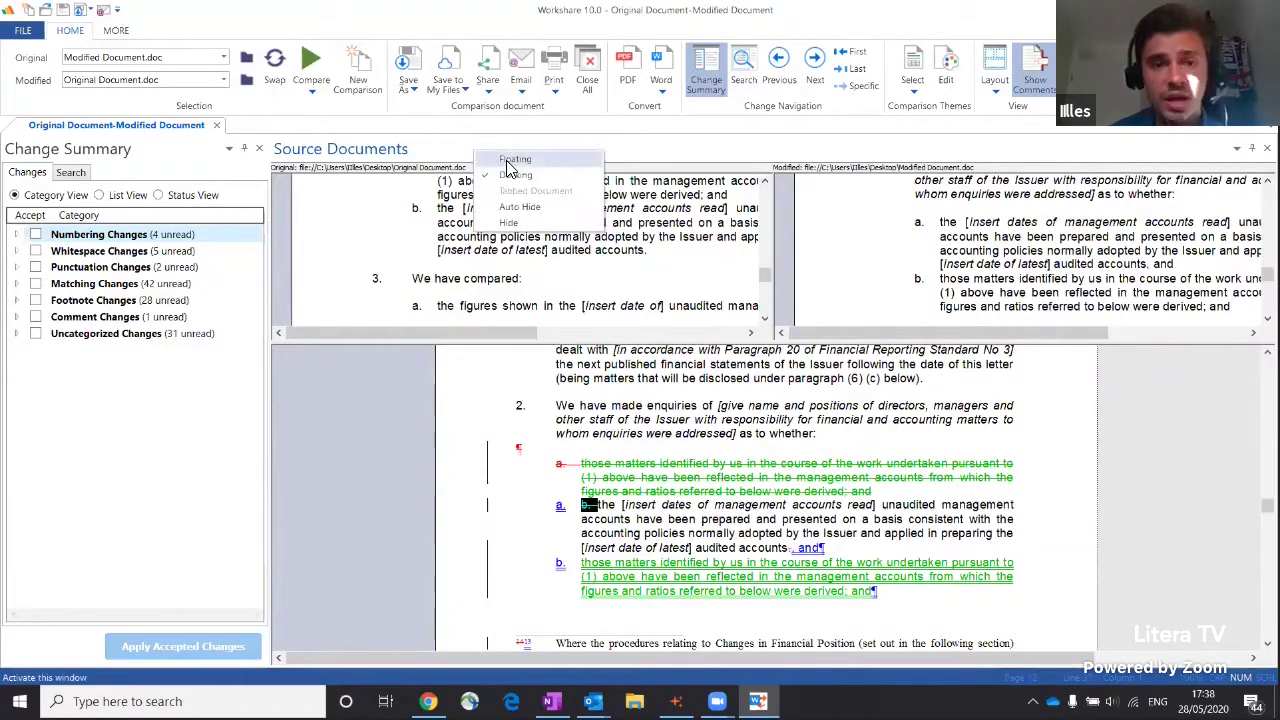
click(510, 162)
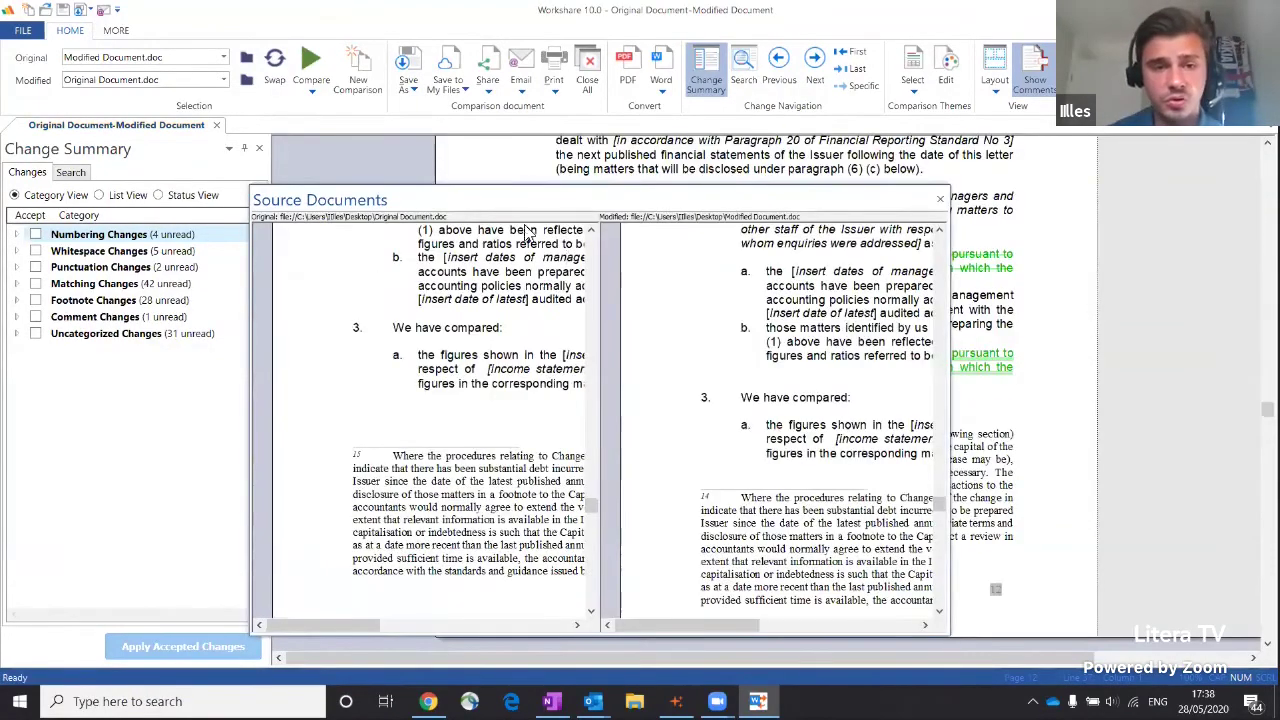
drag(458, 208, 796, 142)
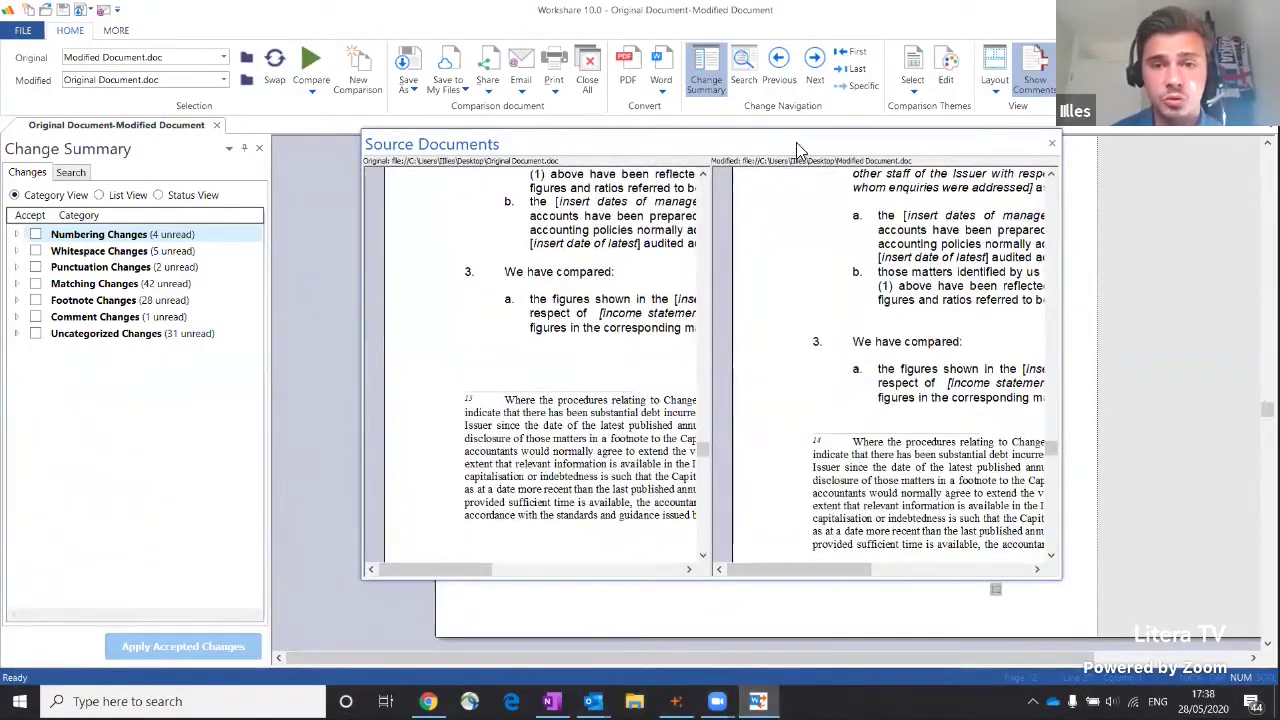
right_click(796, 142)
click(873, 193)
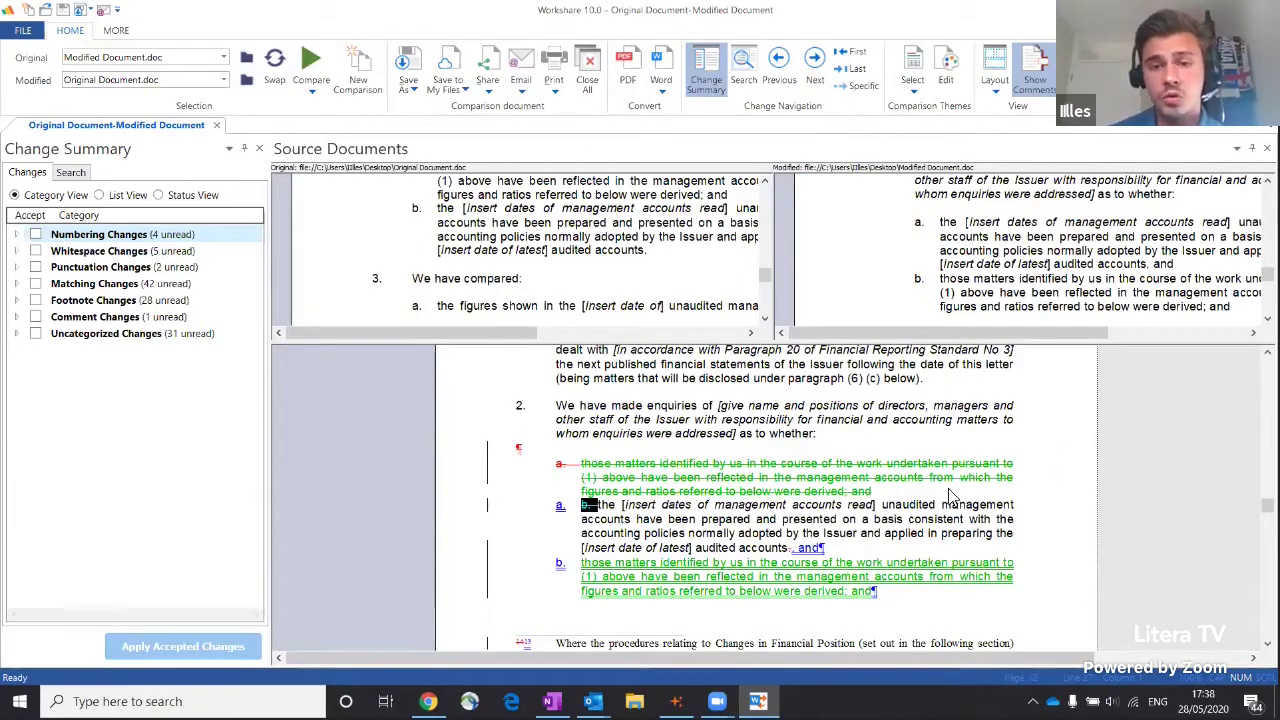
Step: Inspect the options for emailing the comparison, and return to the beginning of the comparison document
click(522, 91)
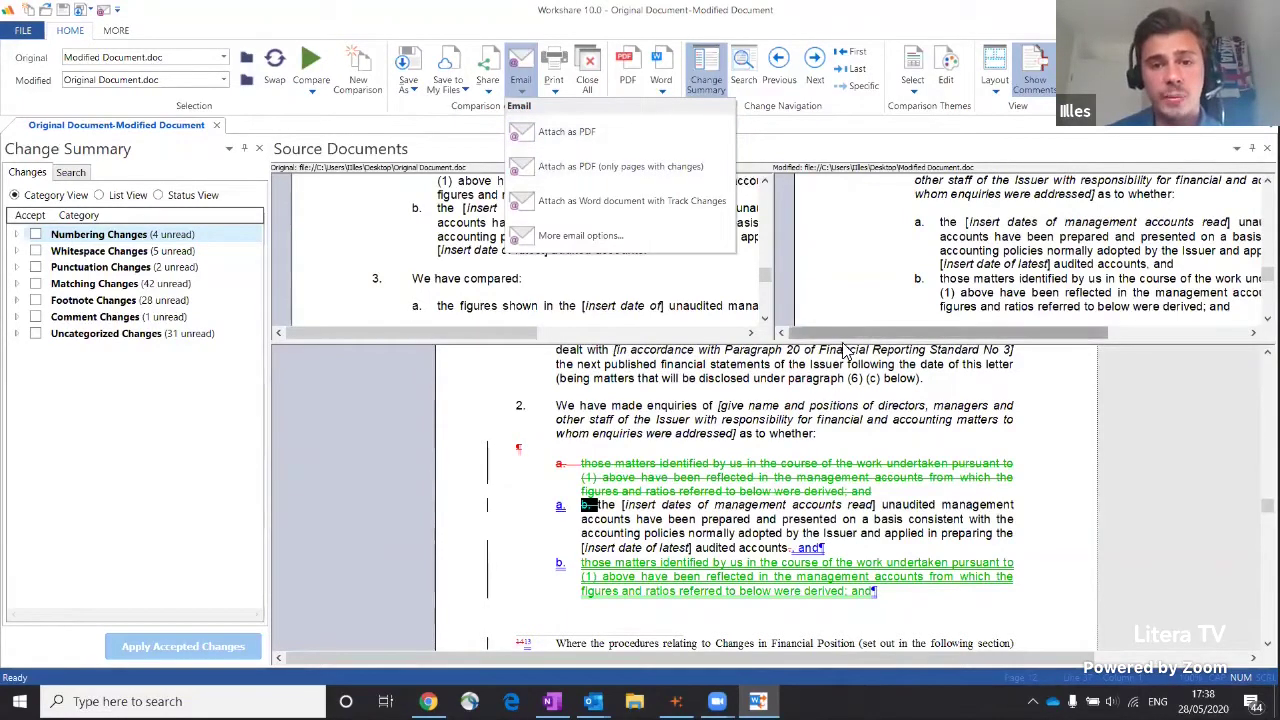
click(853, 430)
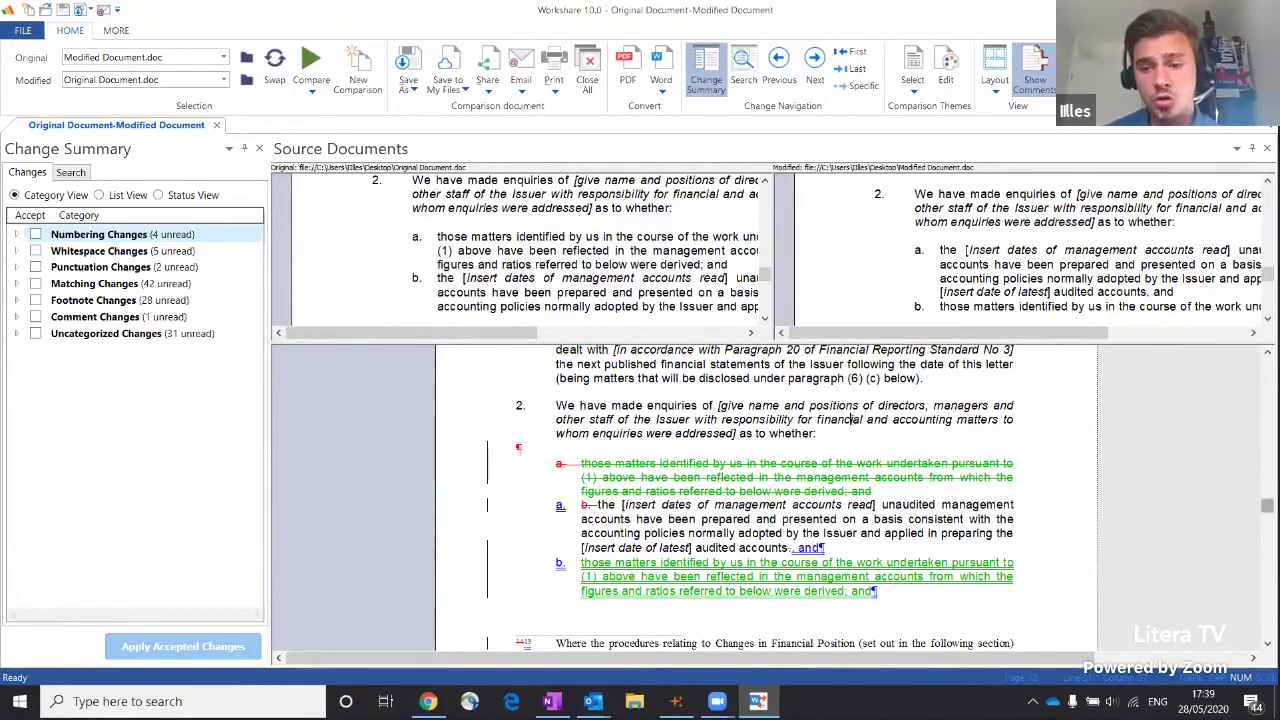
drag(1267, 506, 1267, 366)
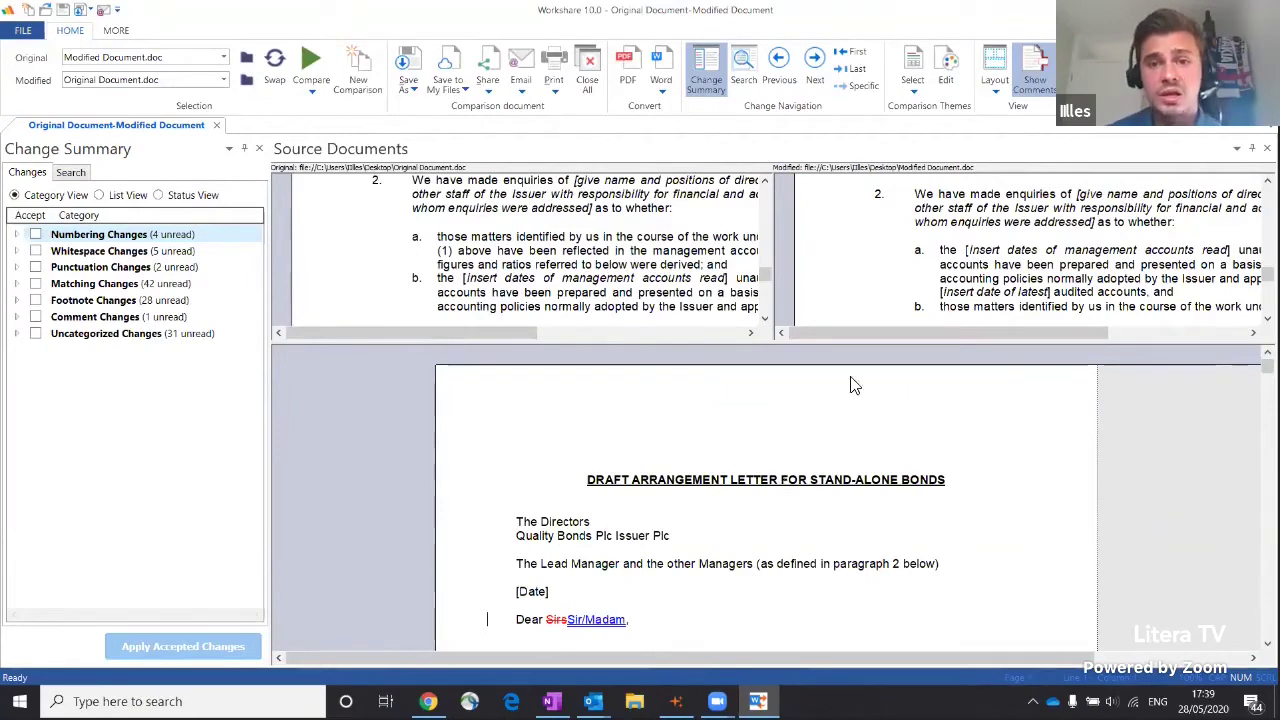
Step: Open the rendering set editor and examine the redline options and the rendering settings for inserted and deleted text
click(942, 88)
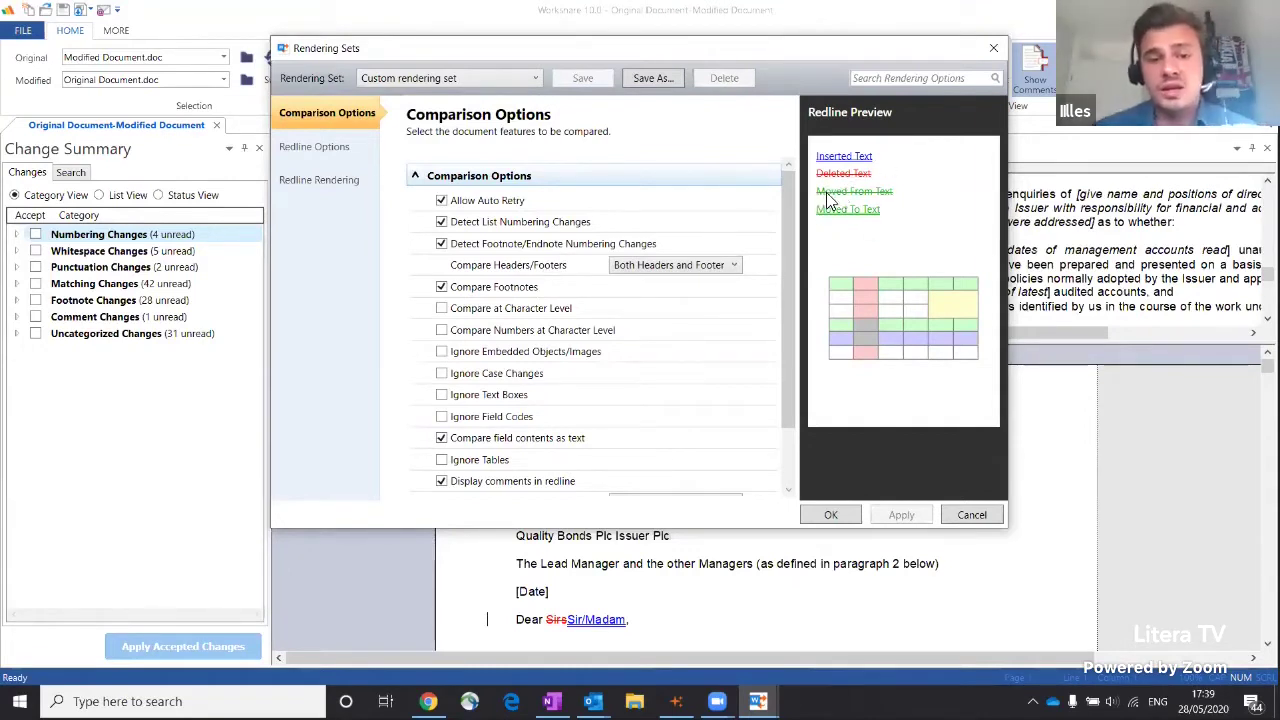
click(320, 146)
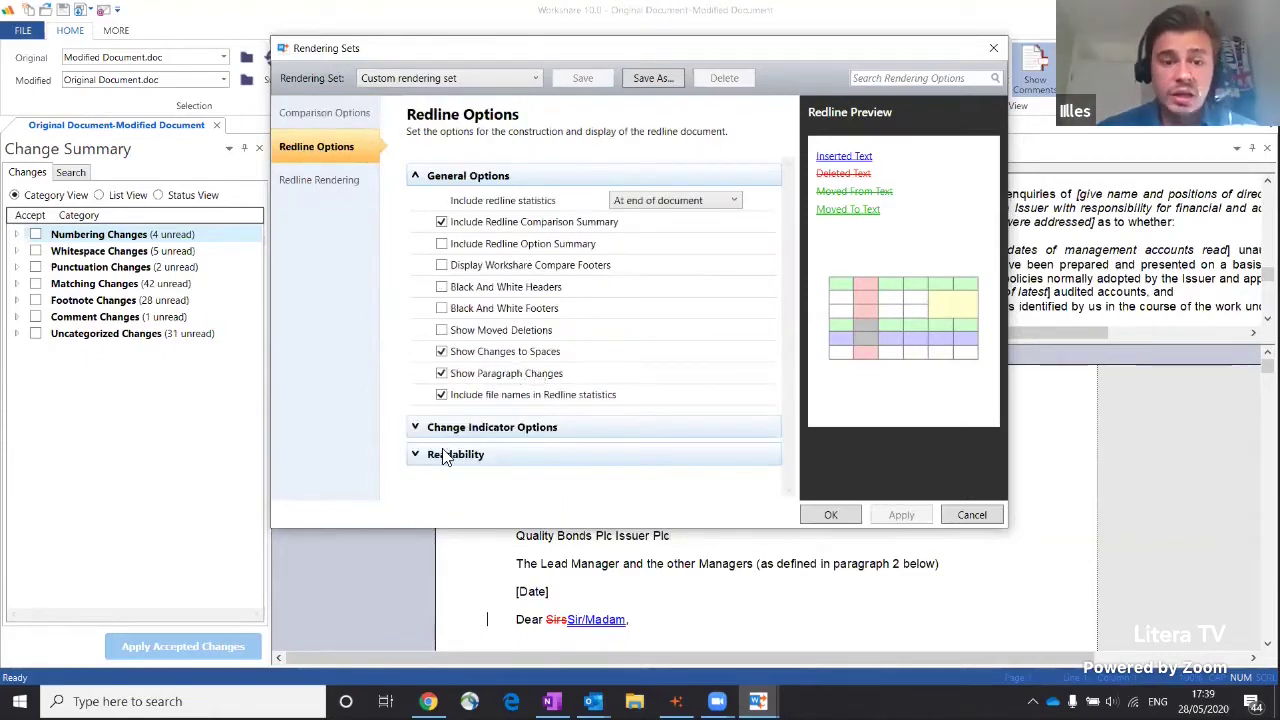
click(316, 186)
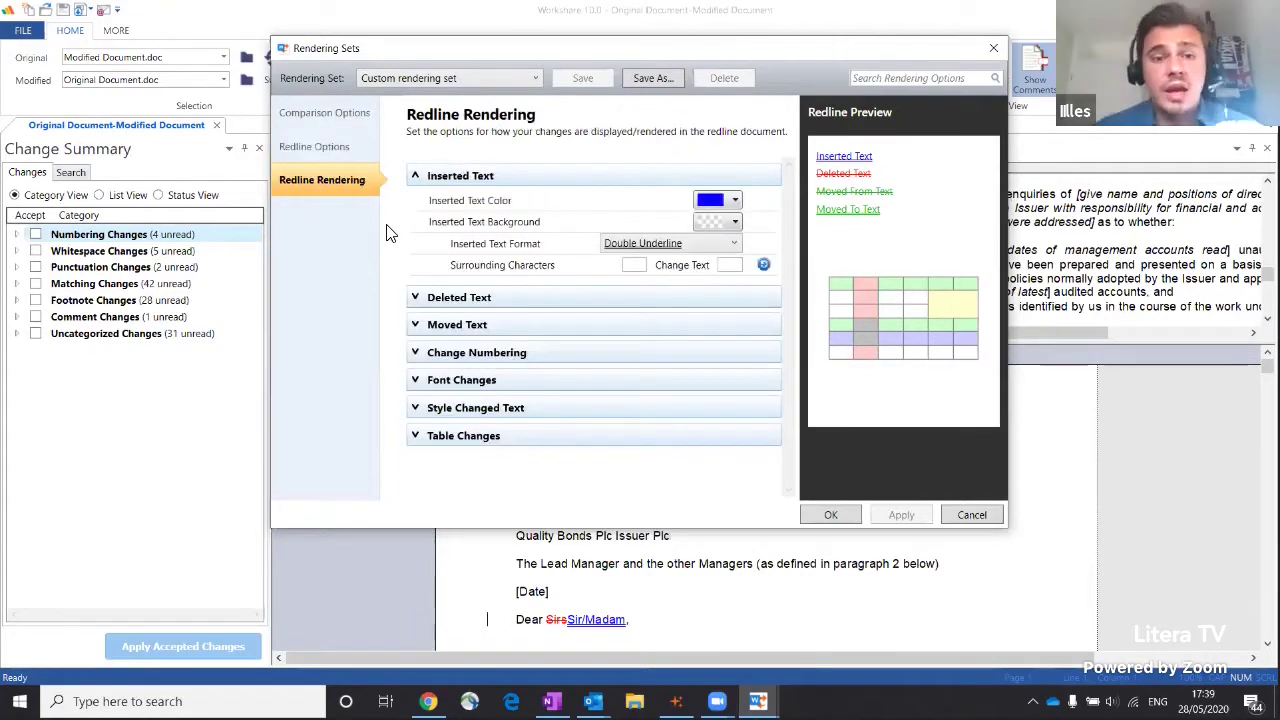
click(708, 203)
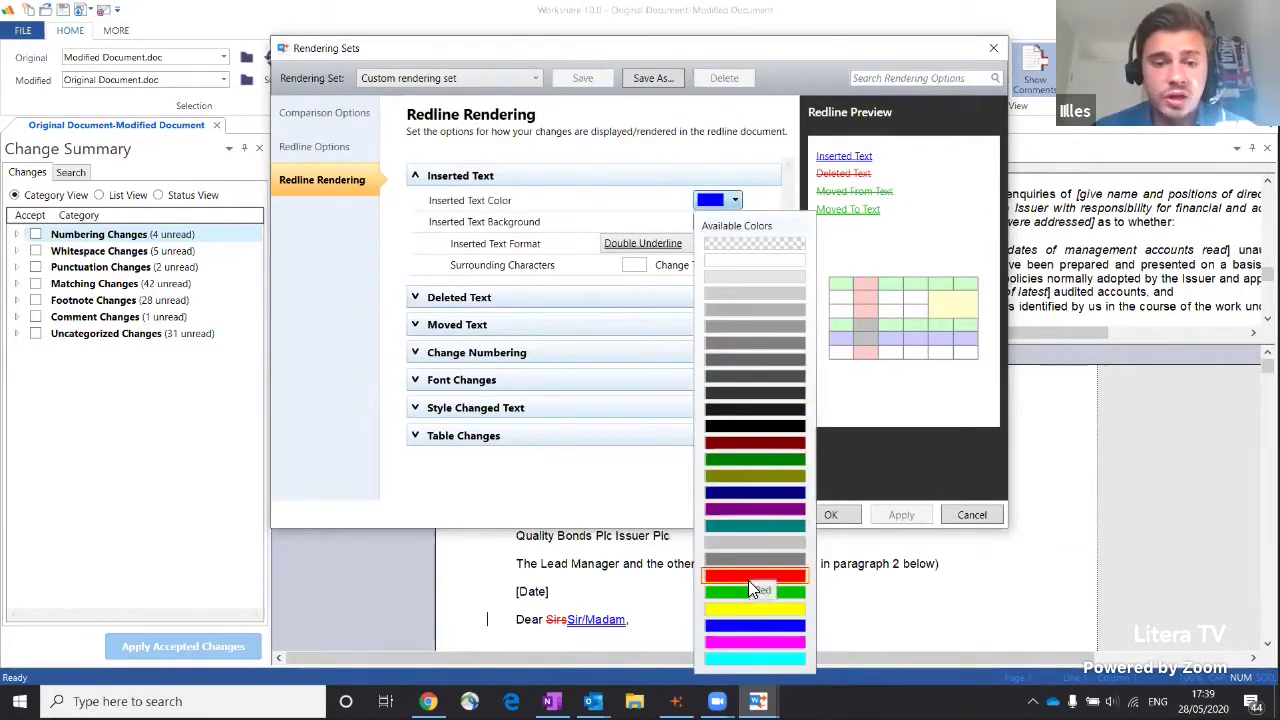
click(655, 180)
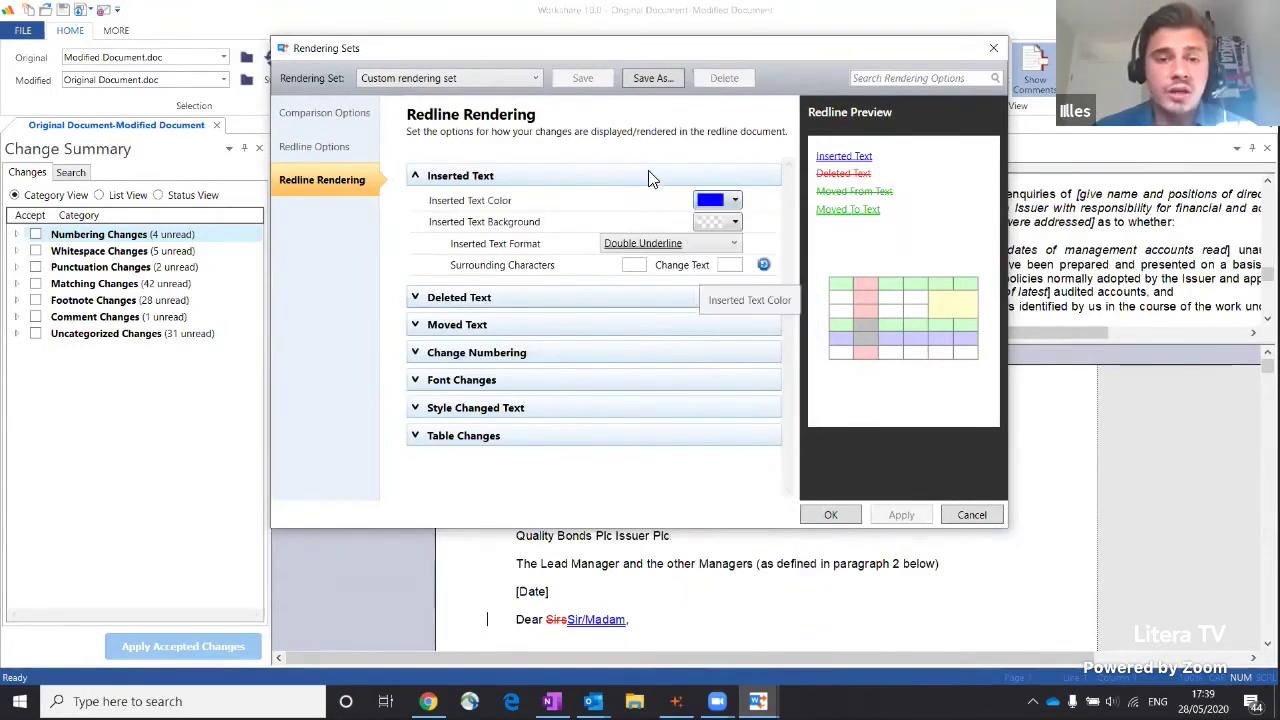
click(415, 300)
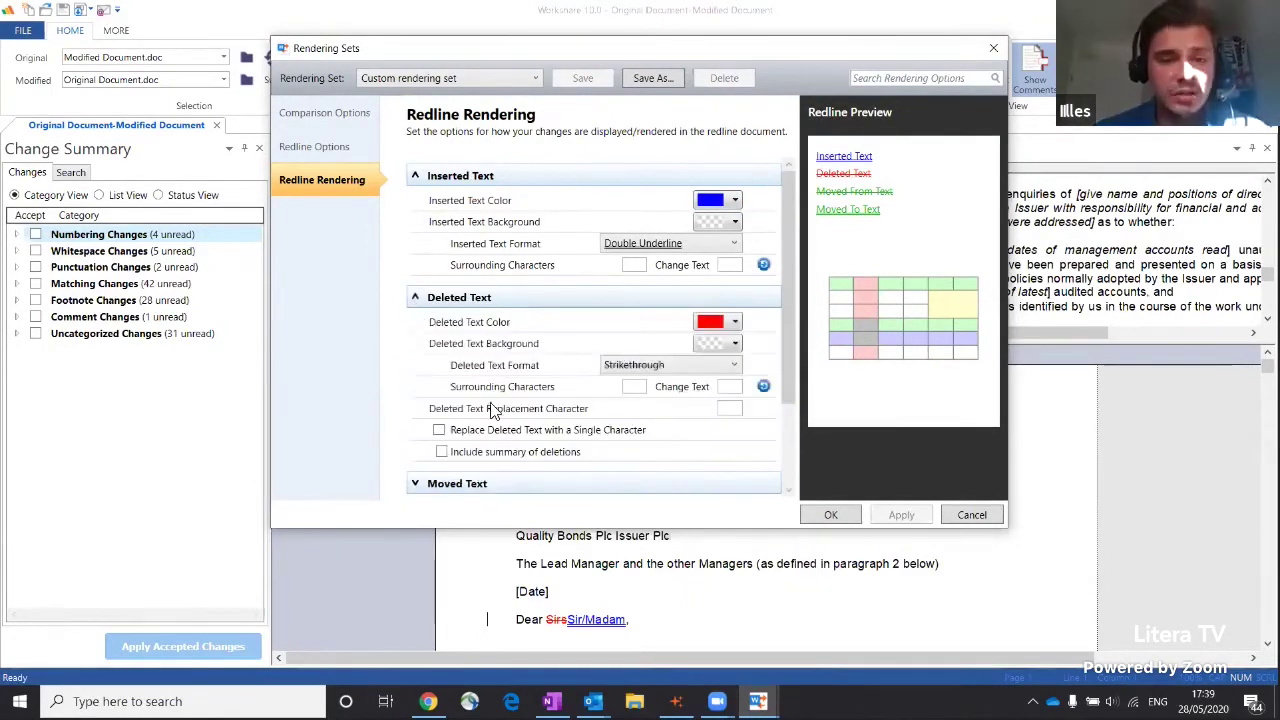
scroll(790, 268, down, 3)
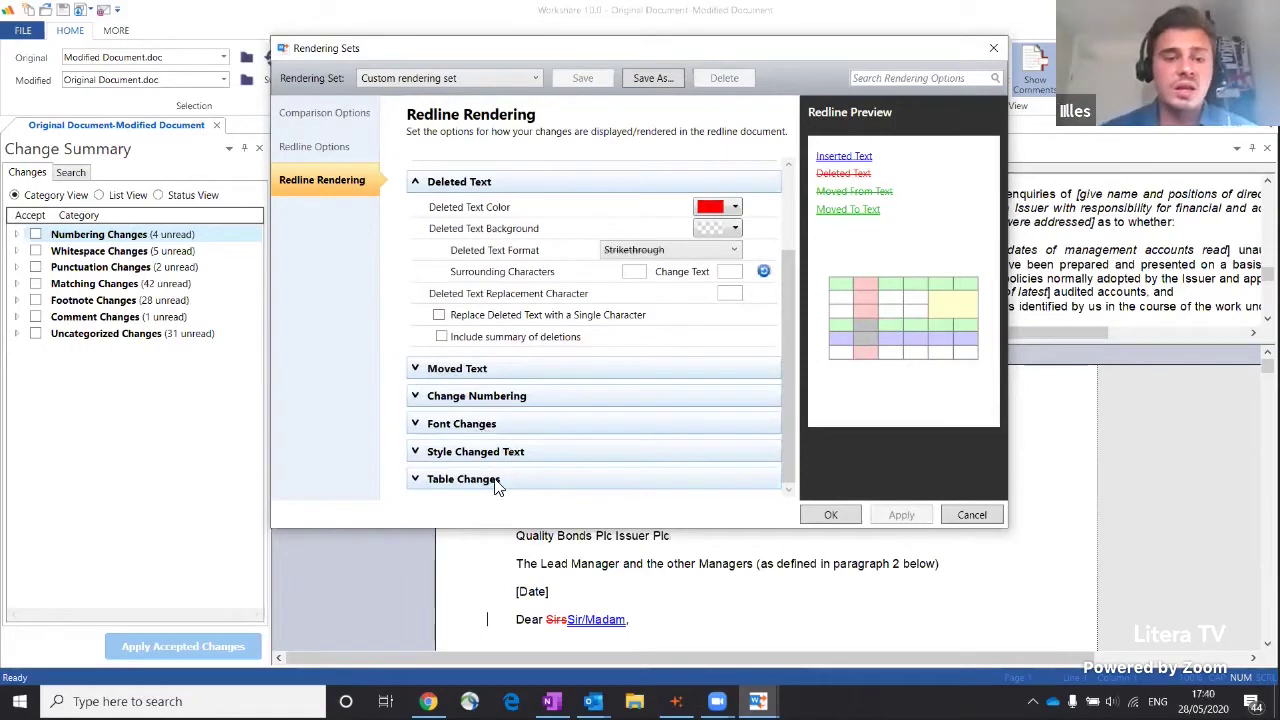
Step: Set the custom rendering set to ignore text boxes and tables, and return to its redline rendering settings
click(318, 112)
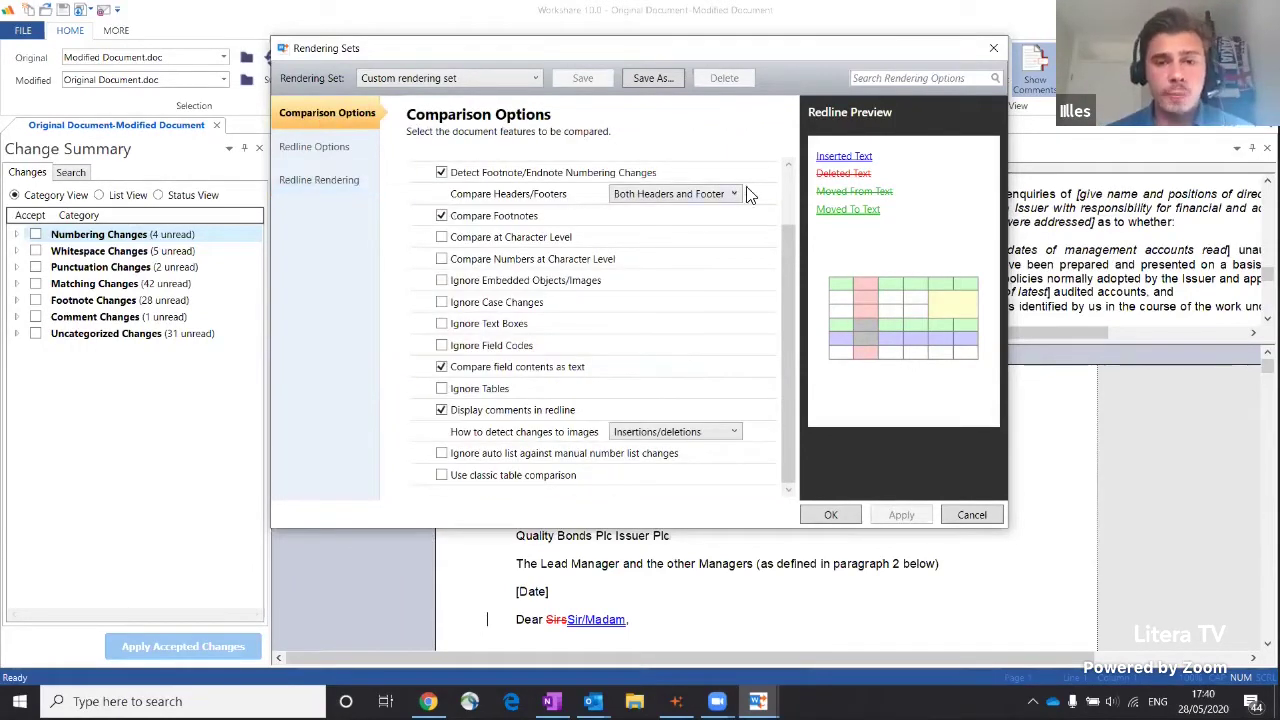
mouse_move(790, 244)
mouse_down()
mouse_move(786, 188)
mouse_move(786, 227)
mouse_up()
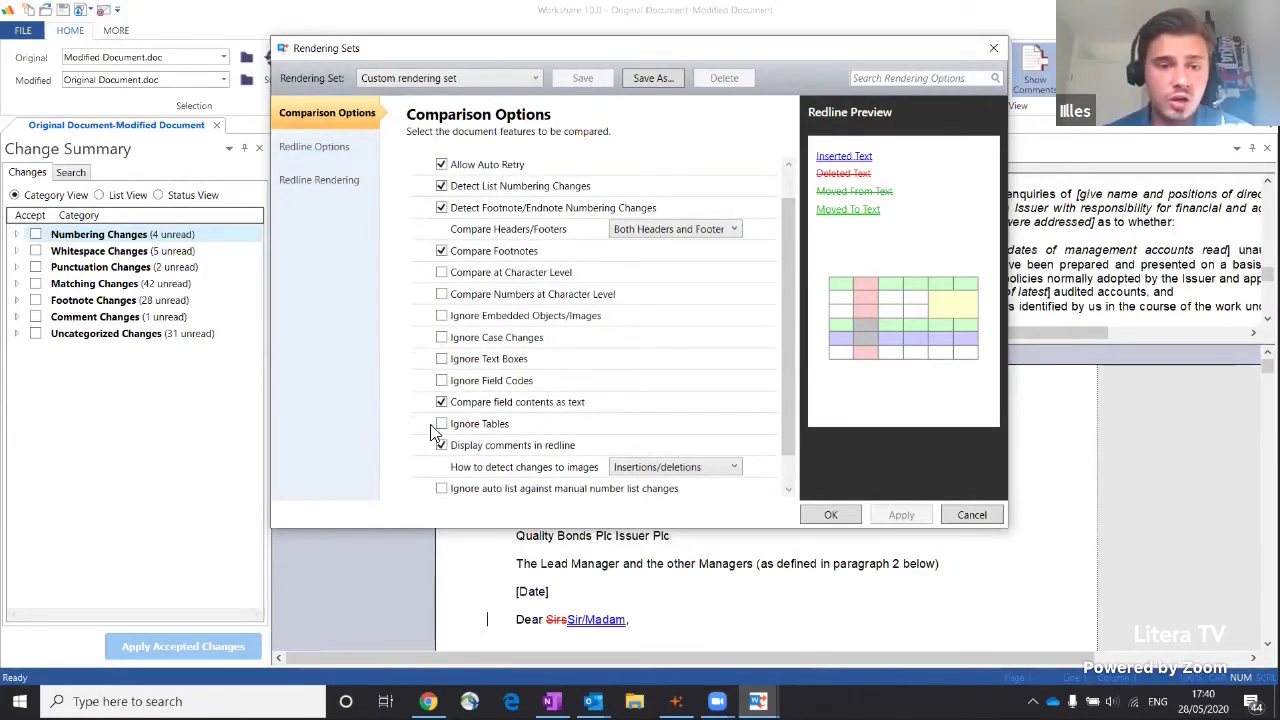
click(442, 360)
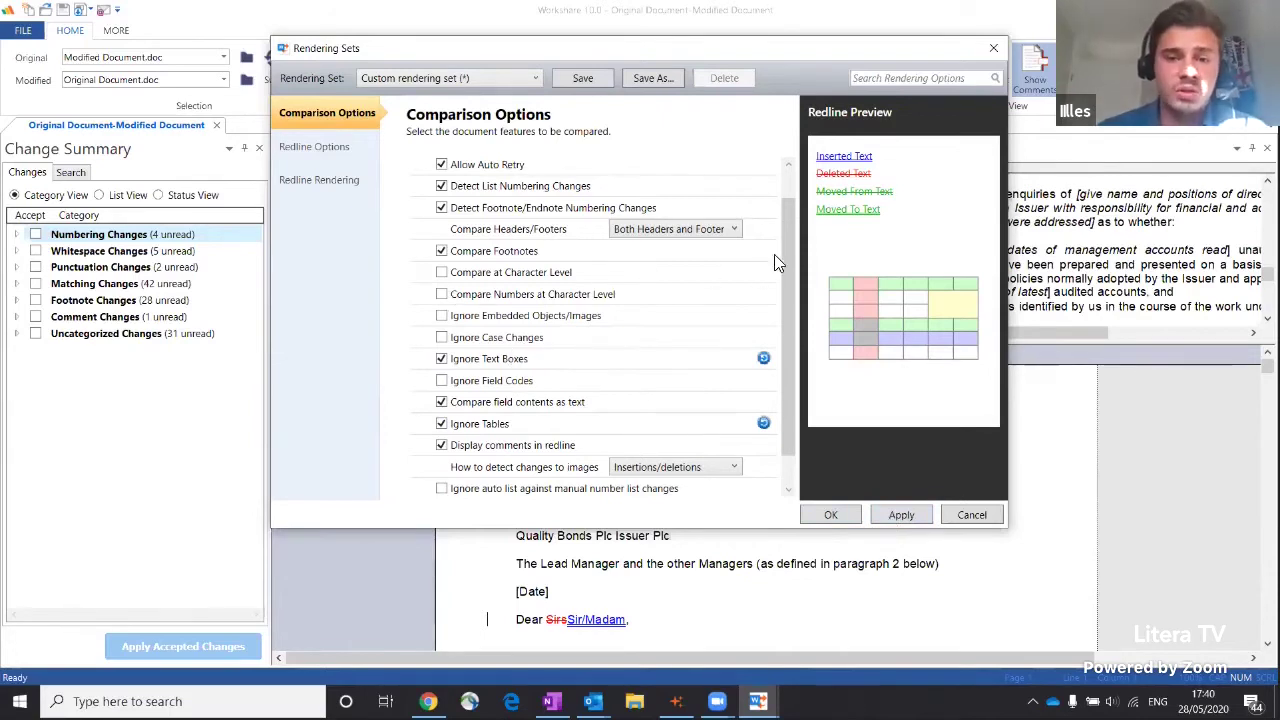
drag(782, 240, 778, 196)
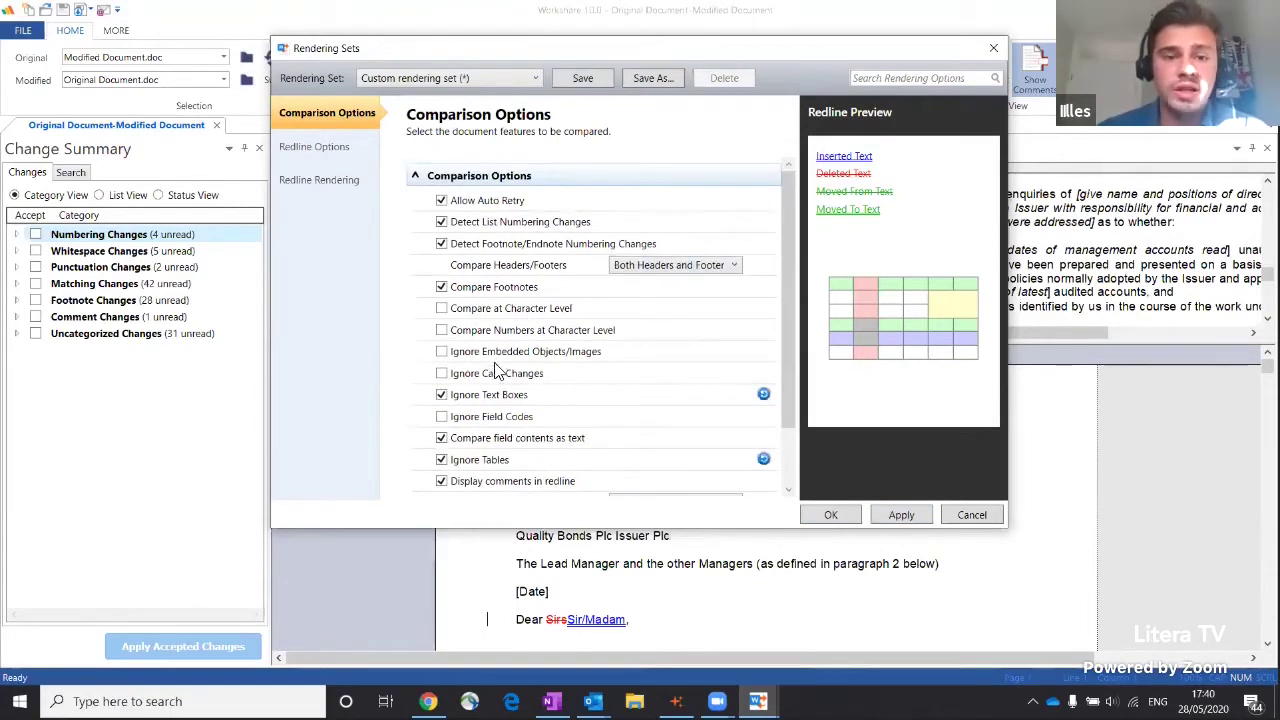
click(332, 187)
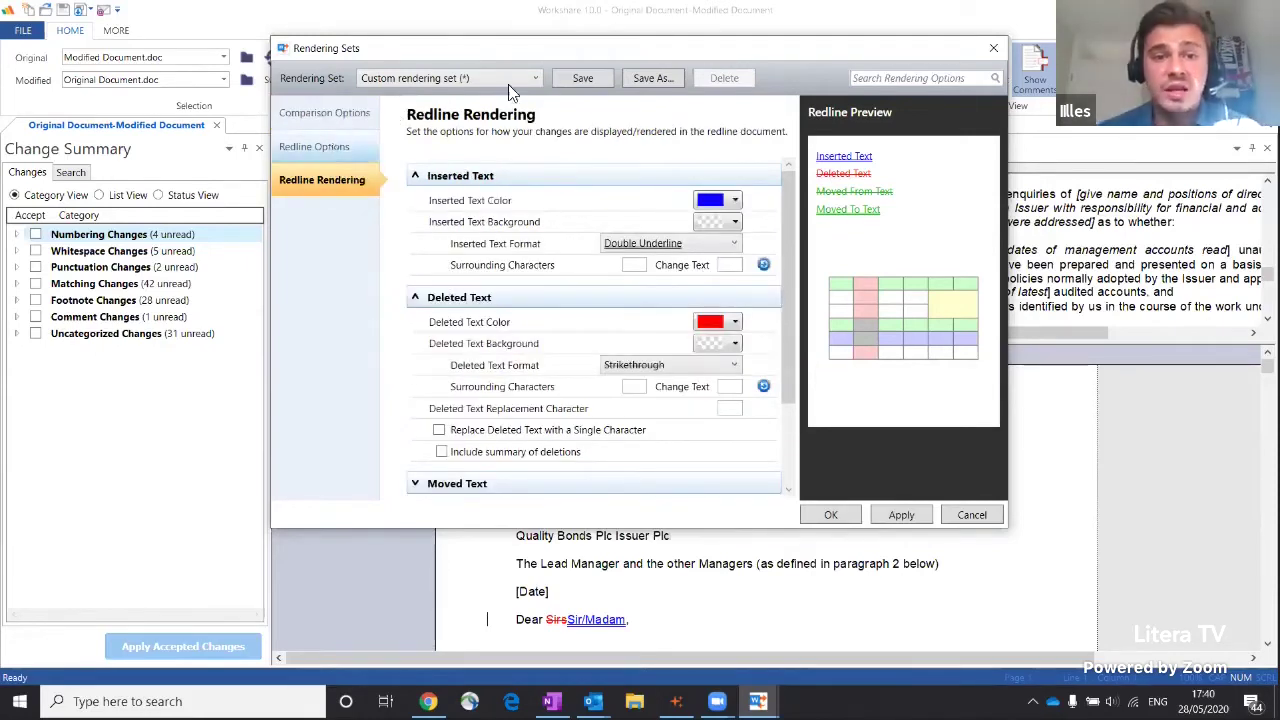
Step: Close the rendering set editor without saving a new set, and exit the comparison program without saving the comparison
click(640, 84)
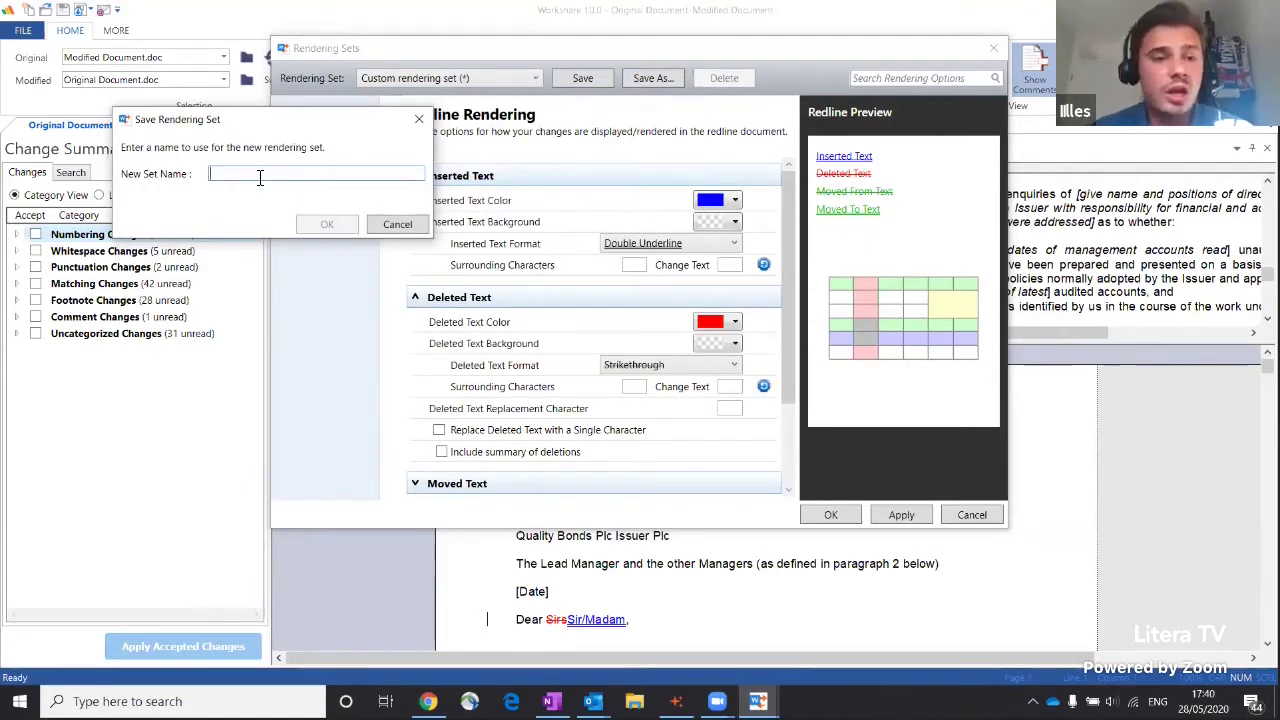
click(416, 122)
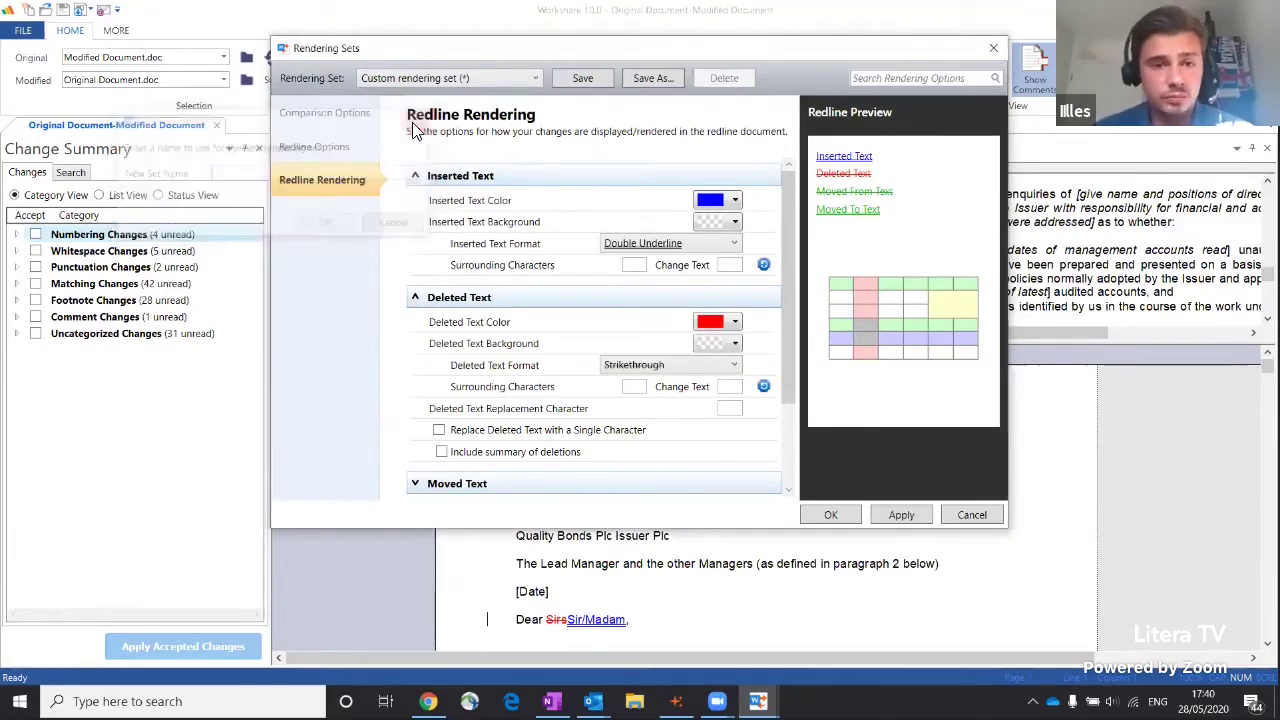
click(990, 50)
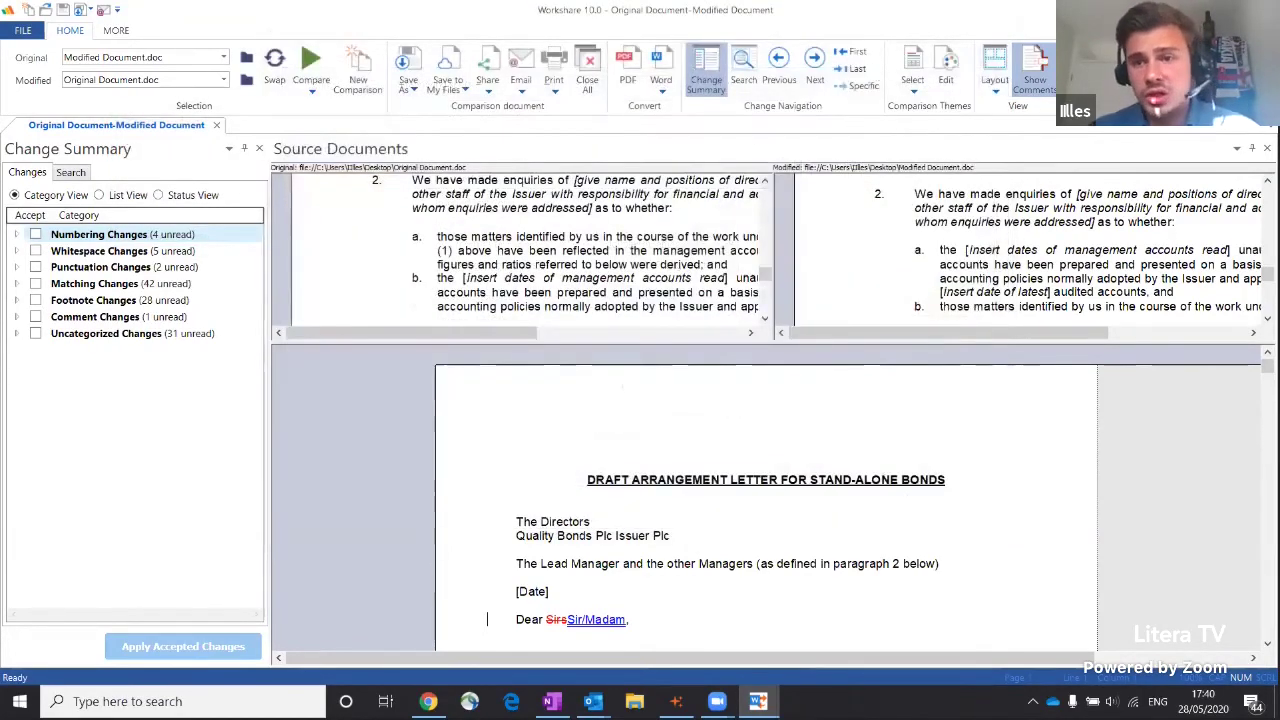
click(1266, 10)
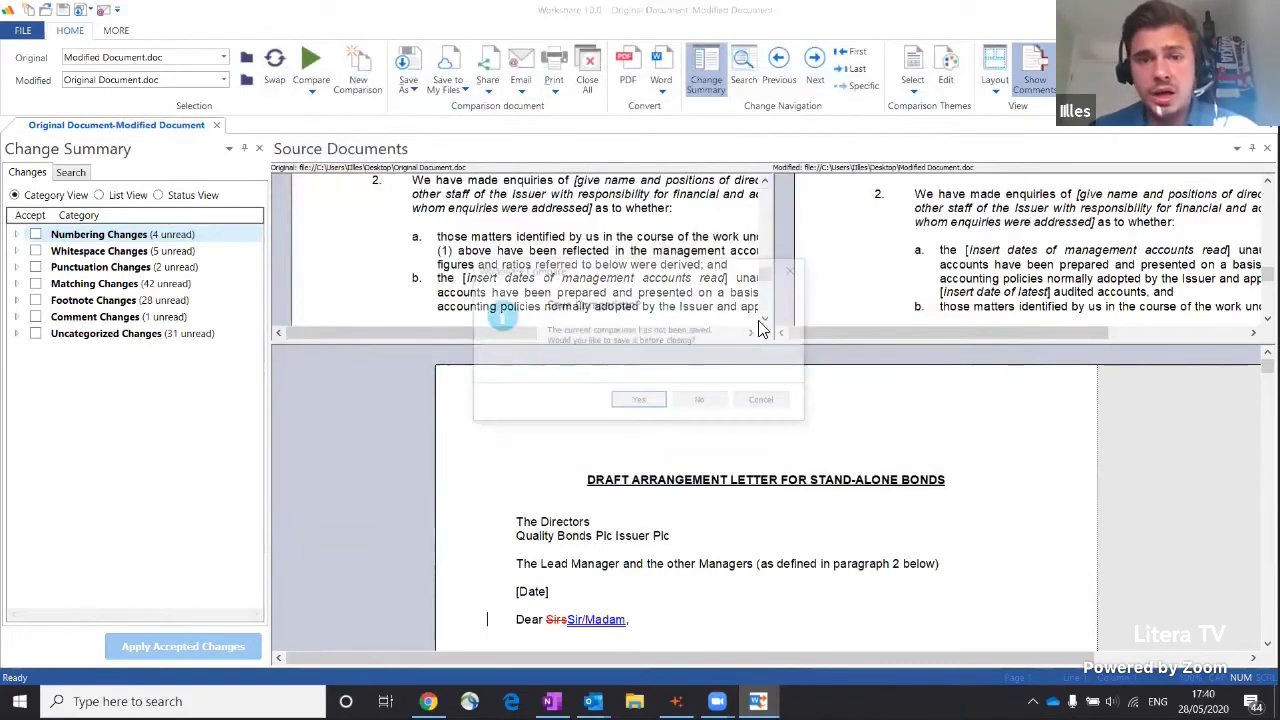
click(686, 406)
click(601, 394)
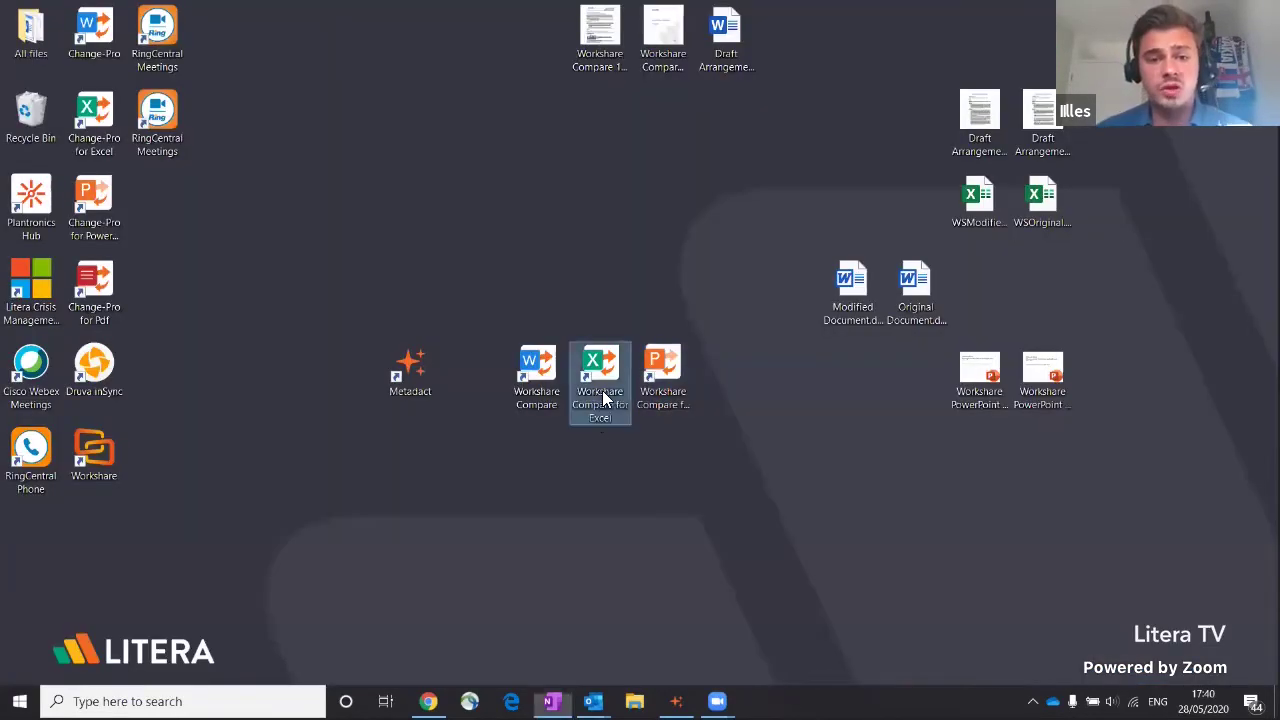
click(657, 396)
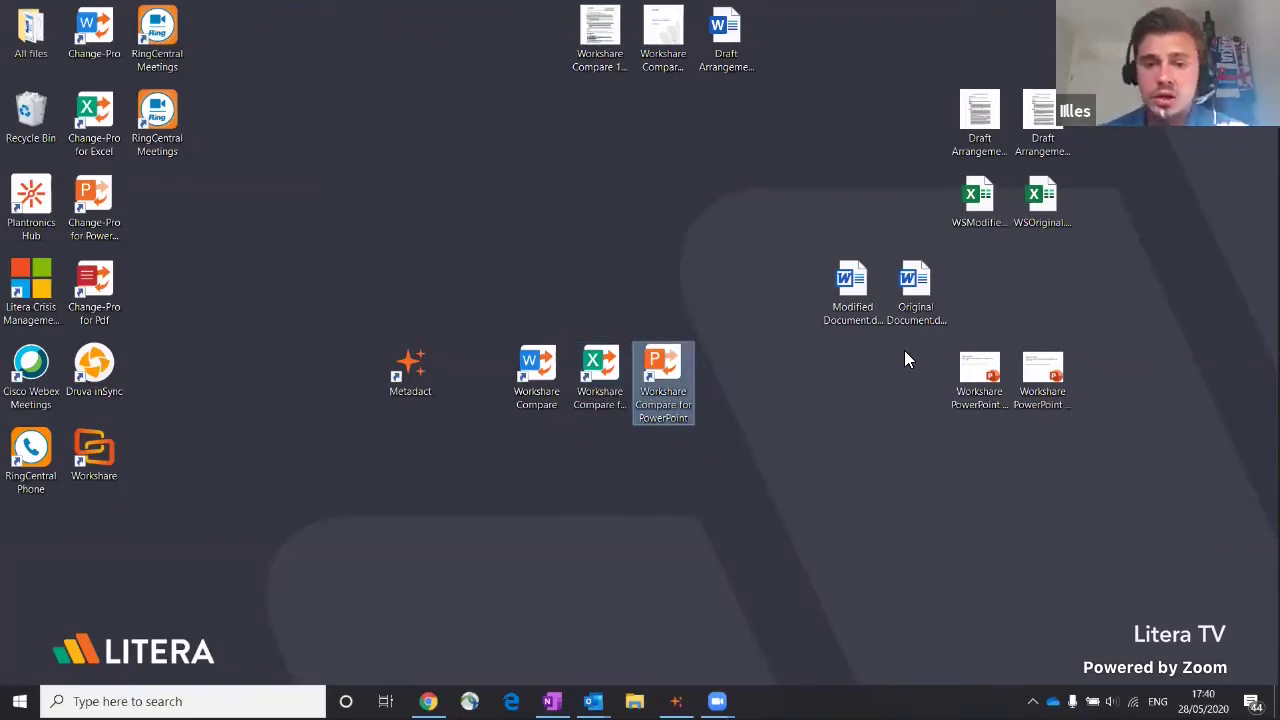
drag(908, 346, 1122, 460)
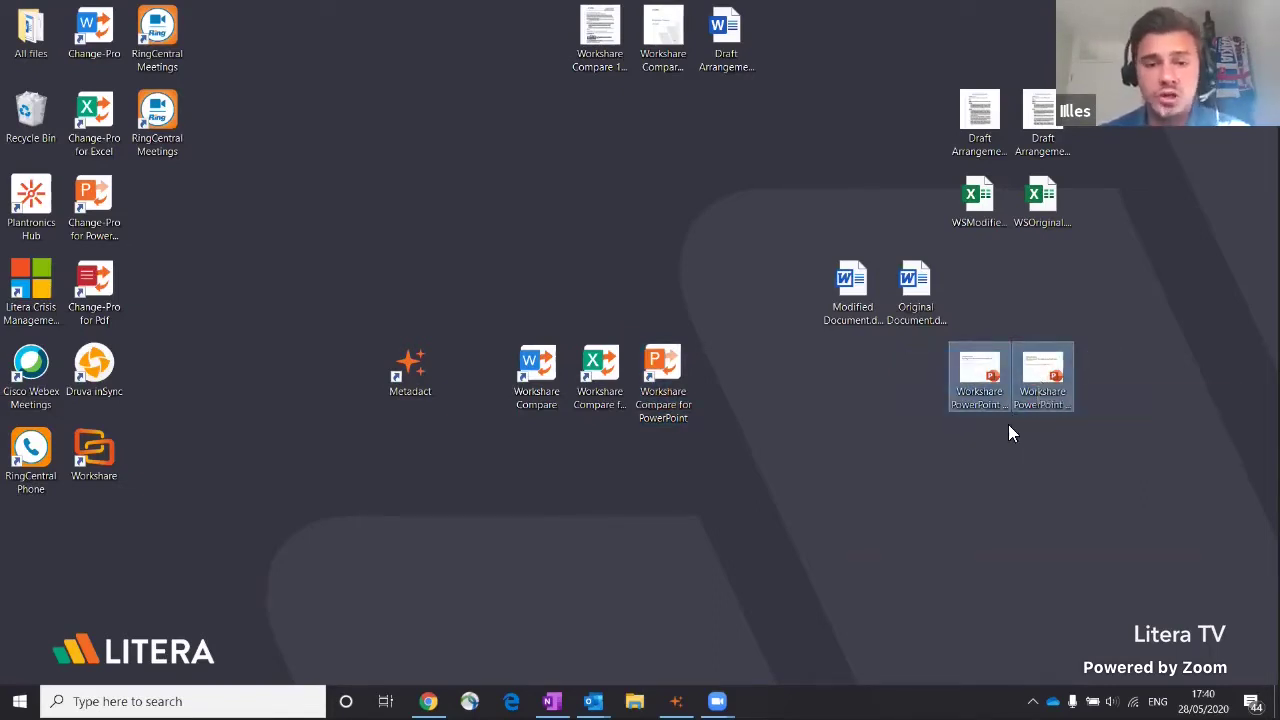
drag(1112, 232, 955, 176)
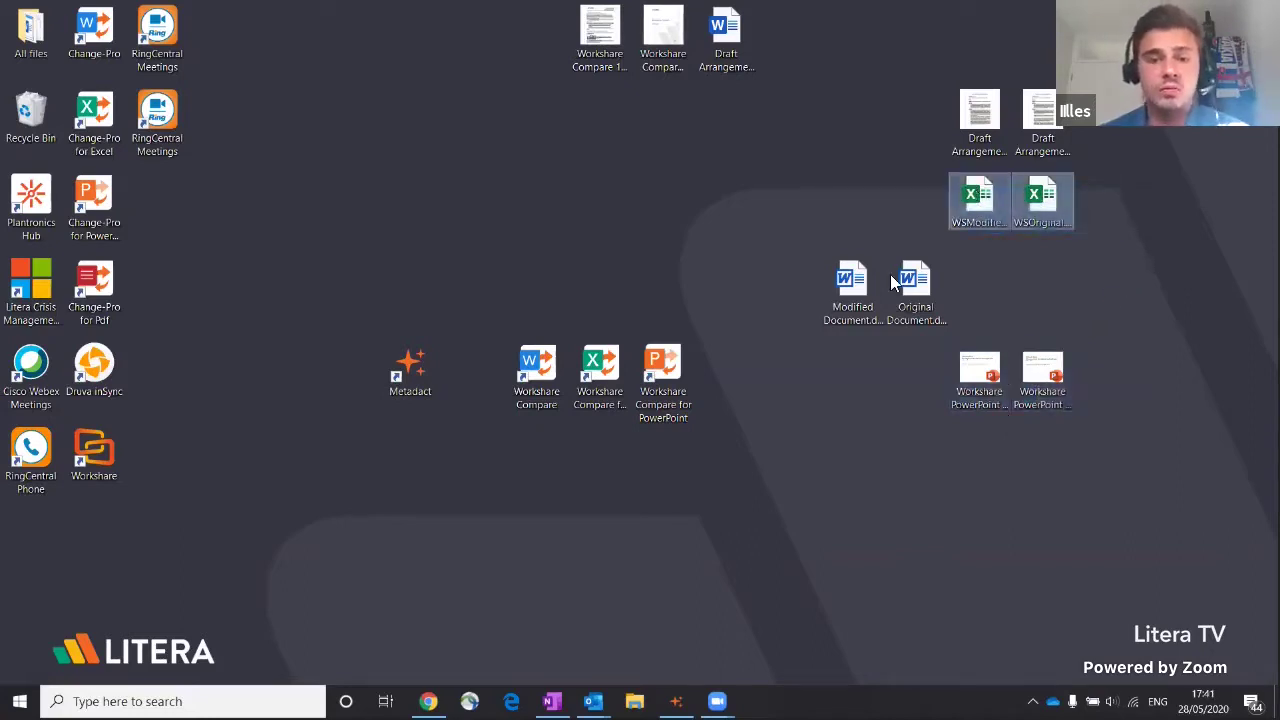
click(536, 378)
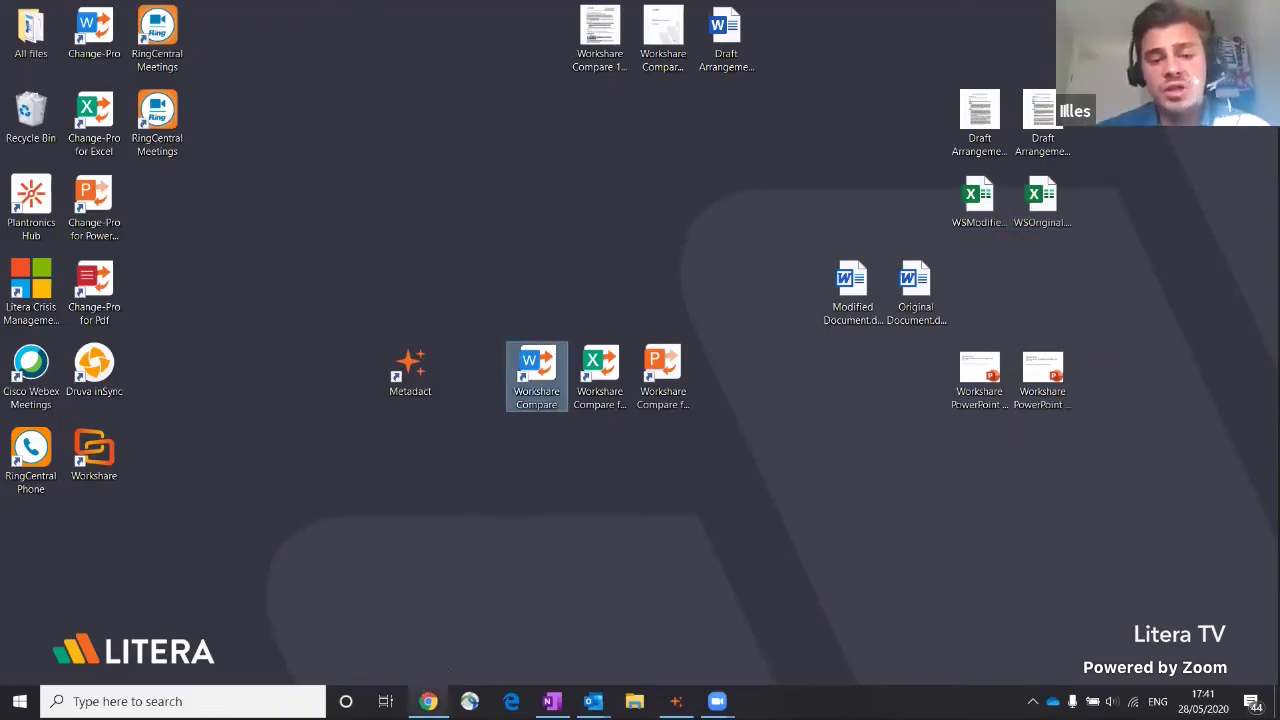
Step: Switch to Google Docs in Chrome and open the Compare Online EU document
mouse_move(428, 696)
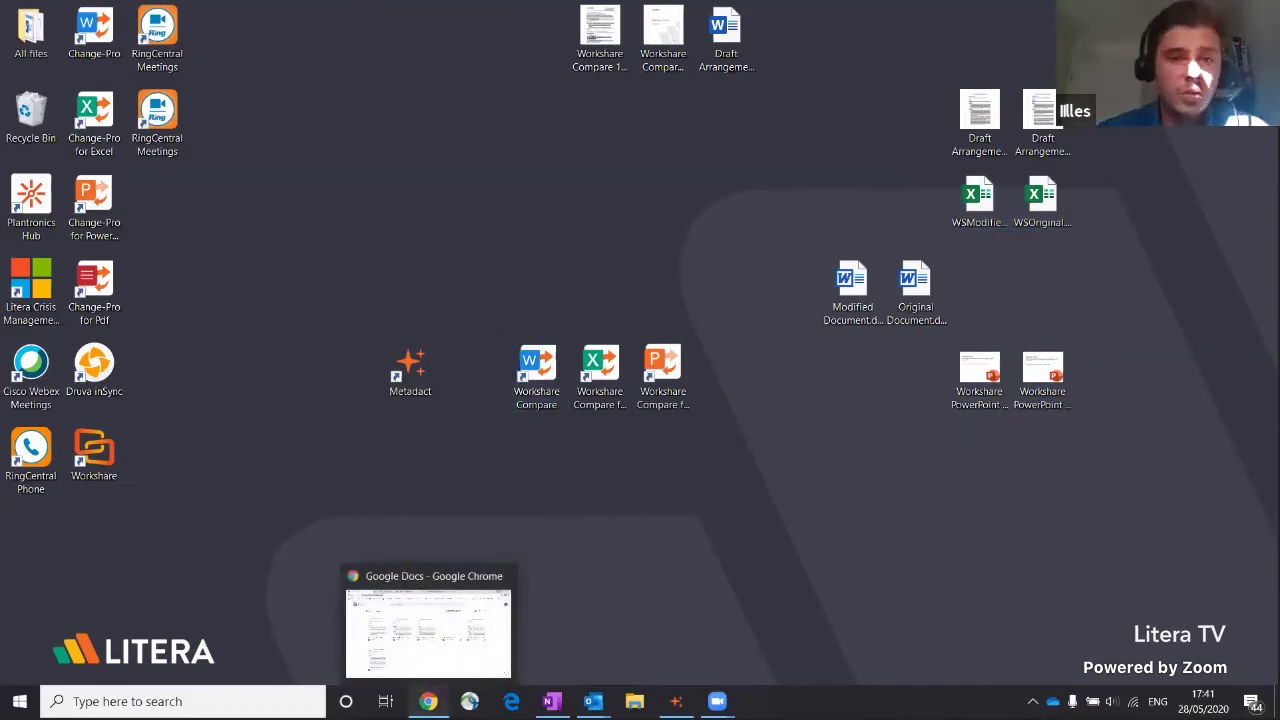
click(428, 630)
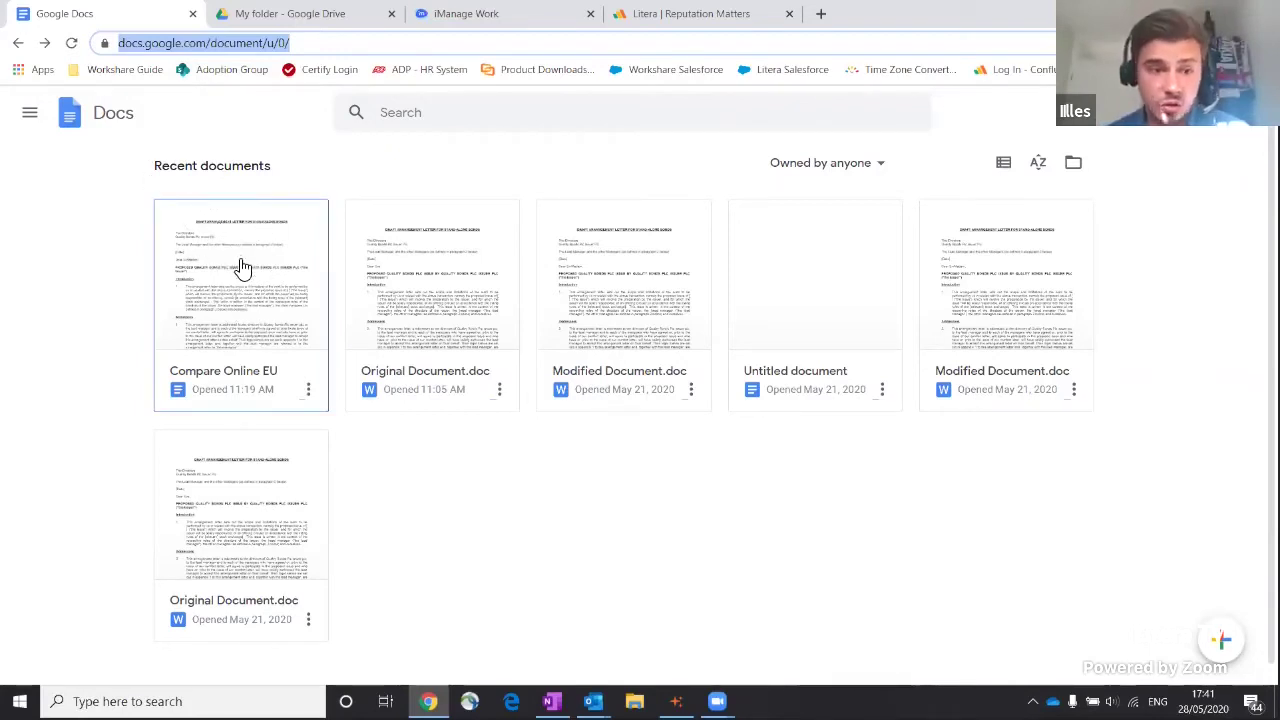
click(190, 320)
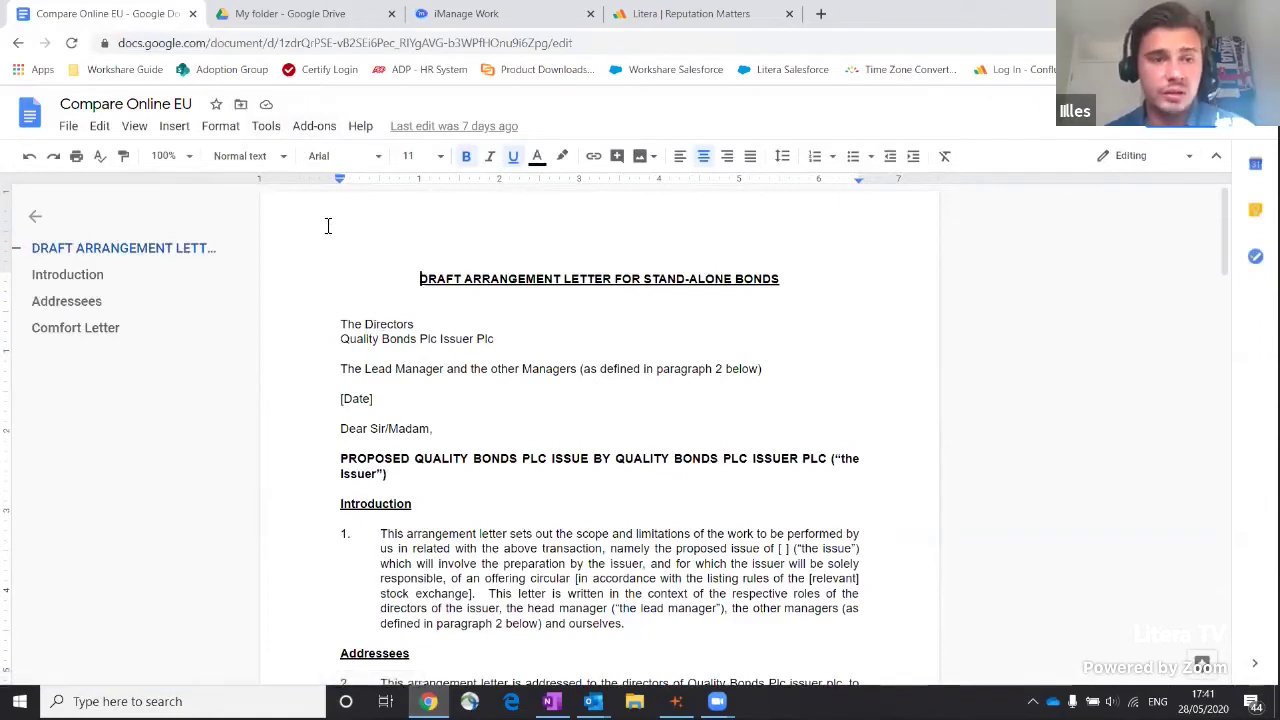
Step: Start the Workshare Compare add-on and compare the open document with Original Document.doc as the original
click(316, 131)
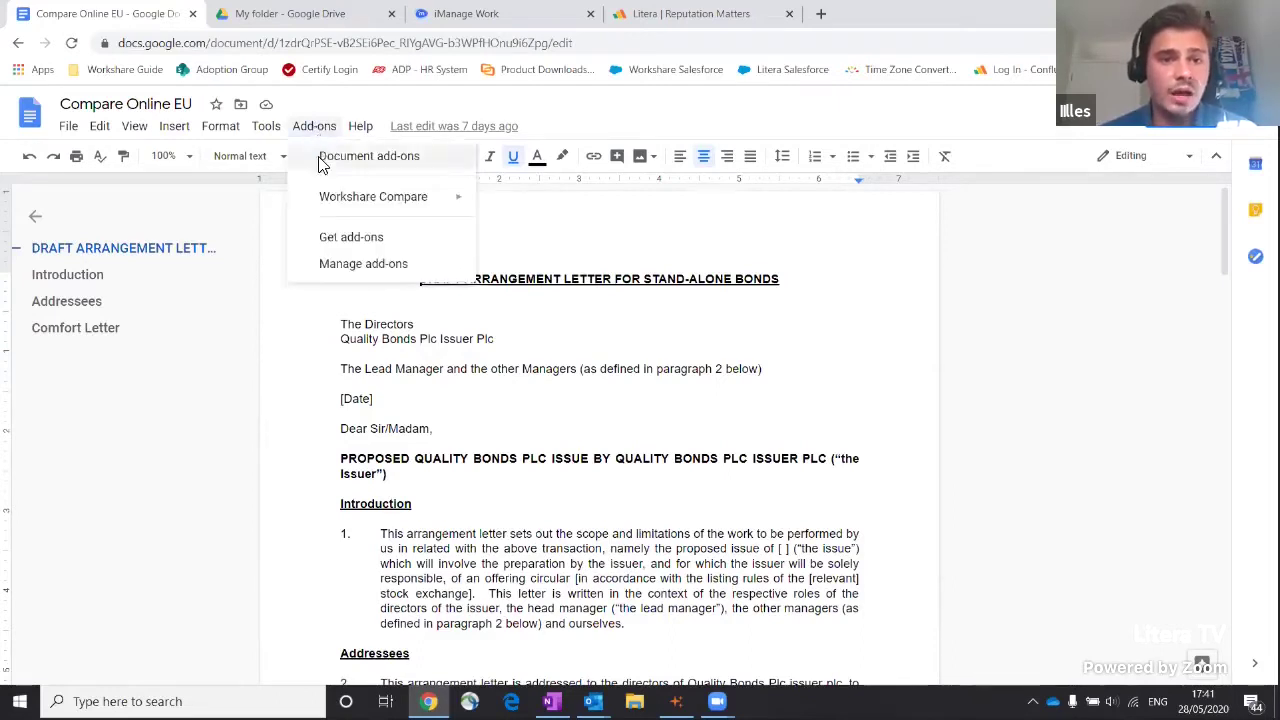
mouse_move(333, 204)
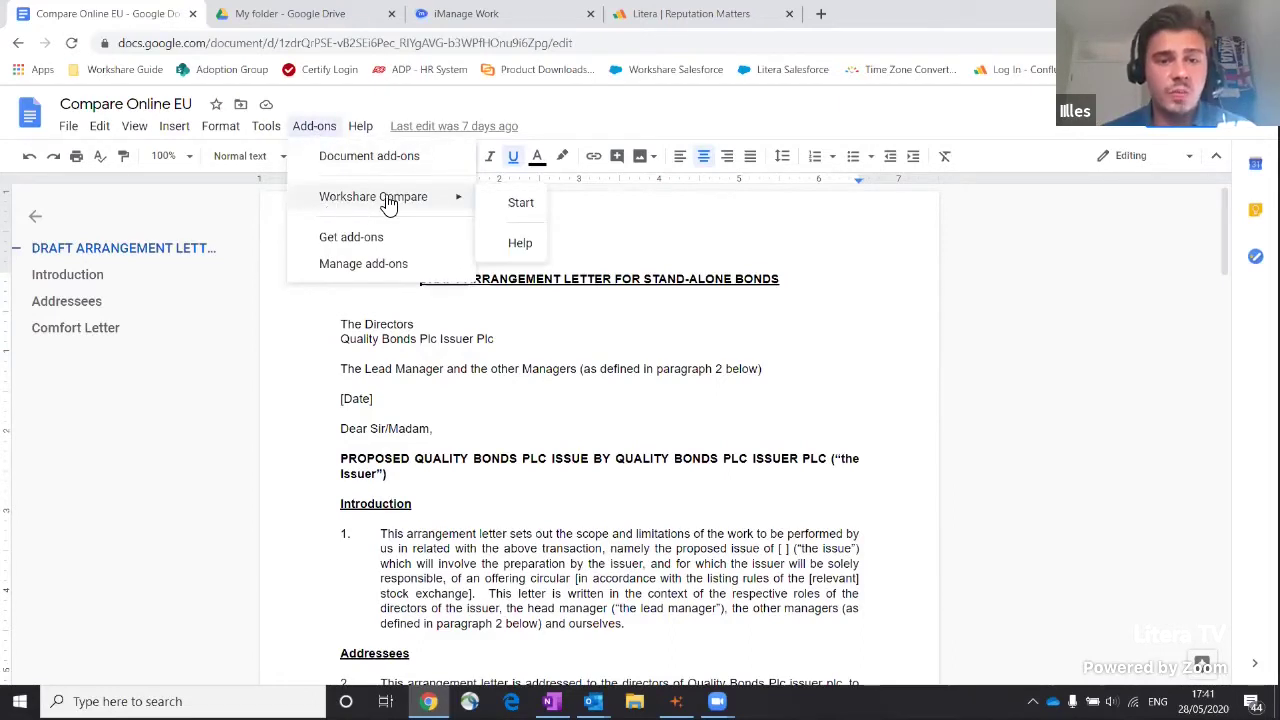
click(520, 204)
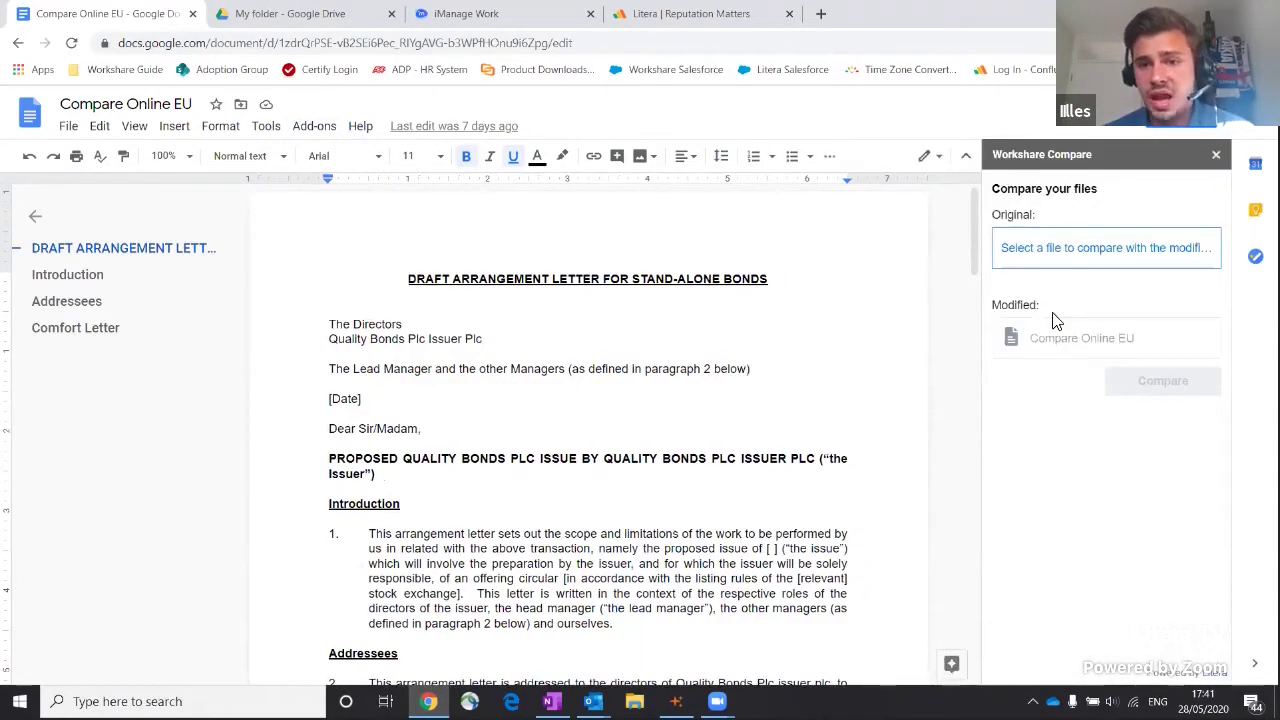
click(1068, 255)
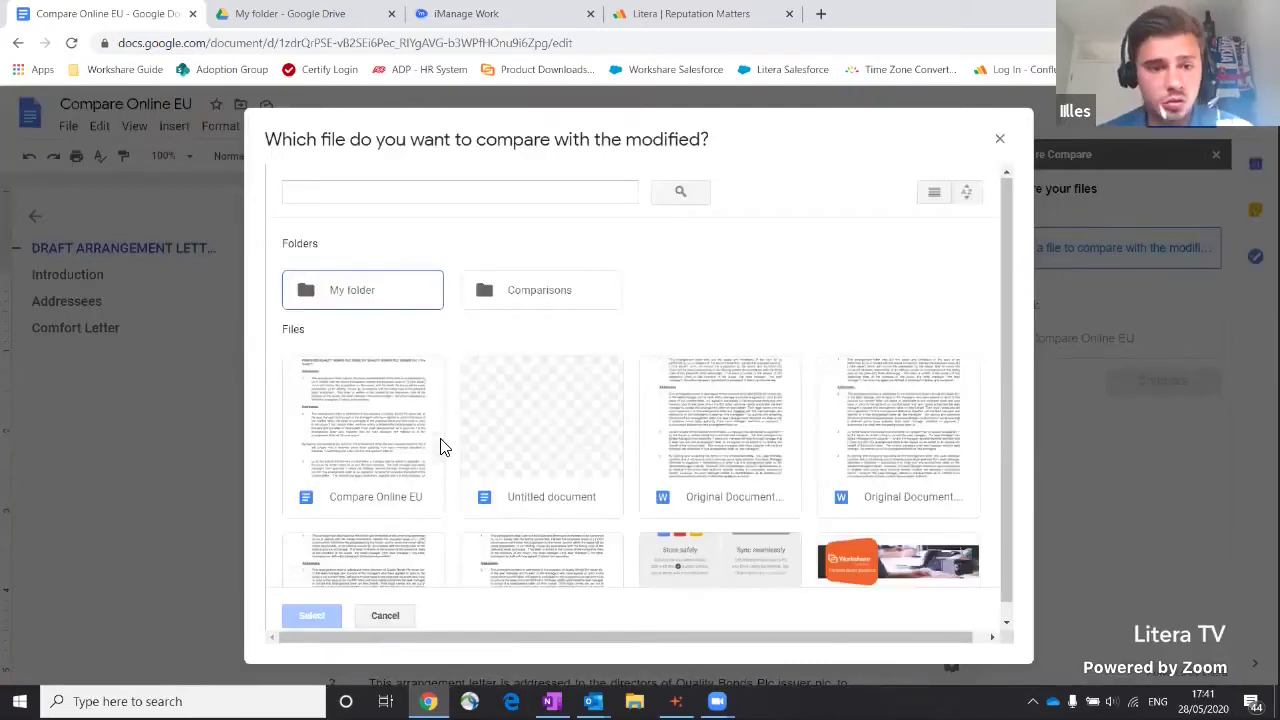
click(734, 428)
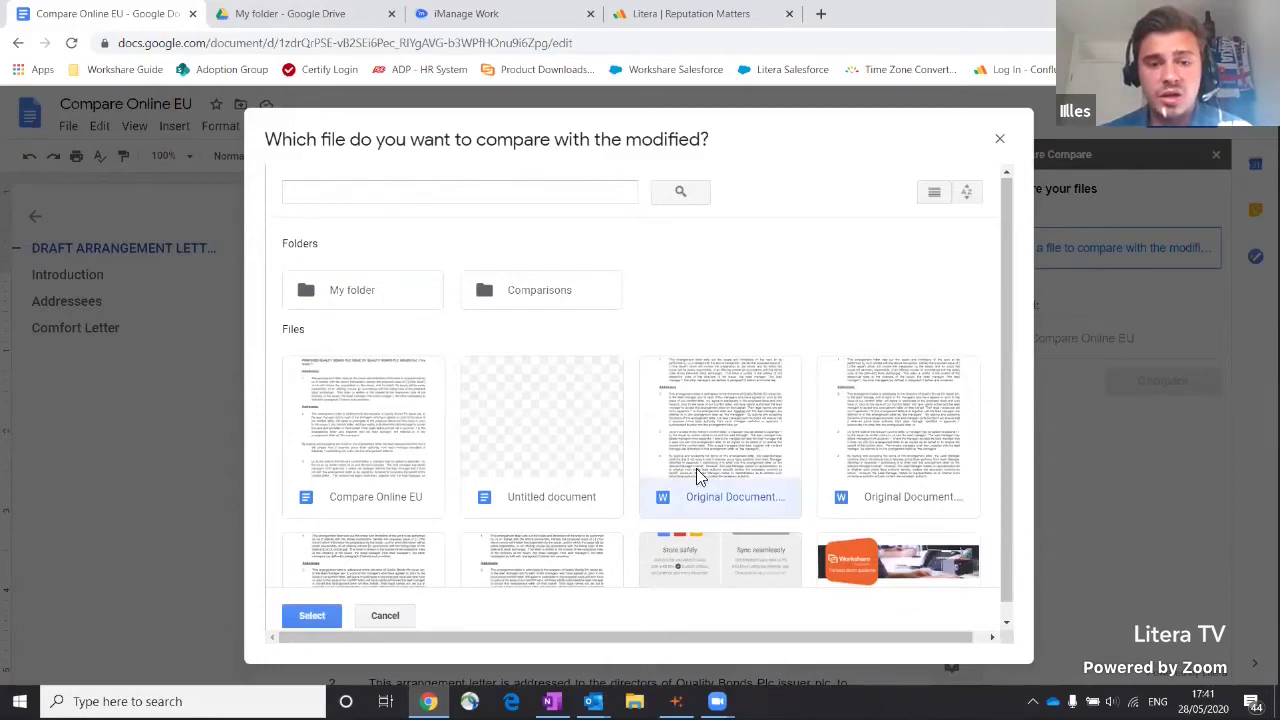
scroll(1004, 336, down, 1)
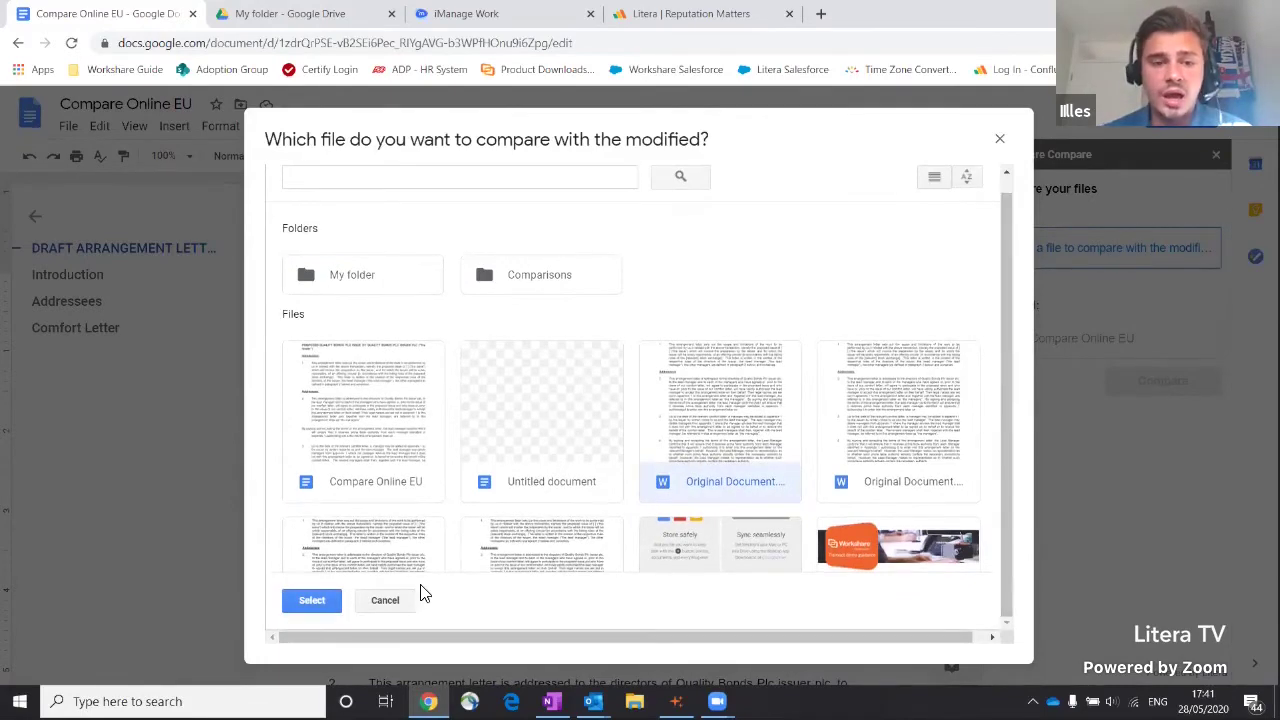
click(312, 601)
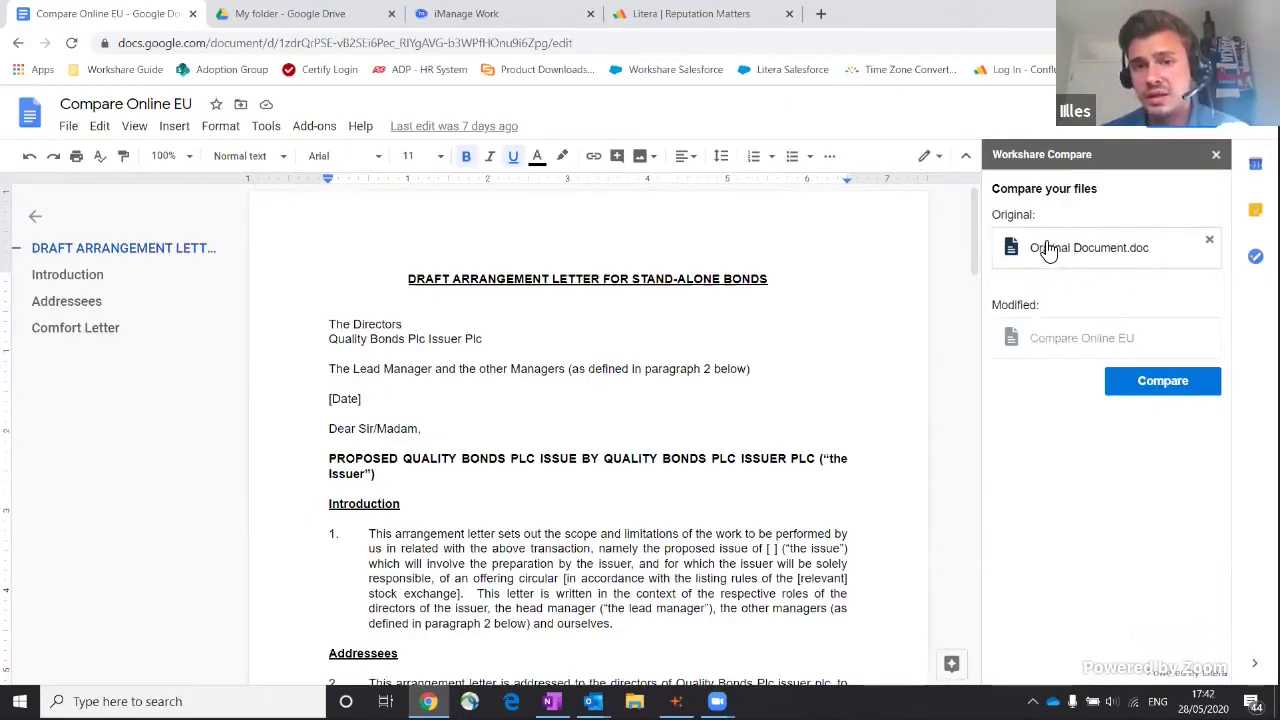
click(1128, 389)
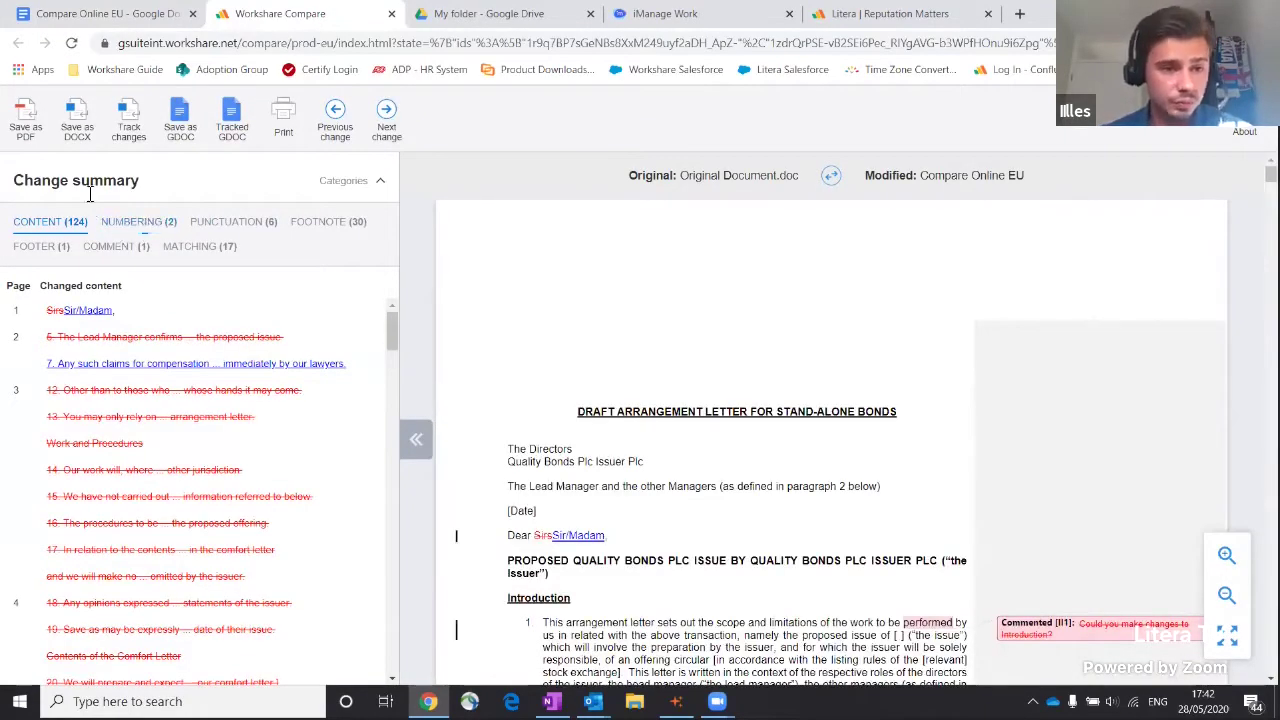
Step: Review the numbering, footnote, comment and matching changes in the change summary, and close the online comparison
click(143, 233)
click(305, 228)
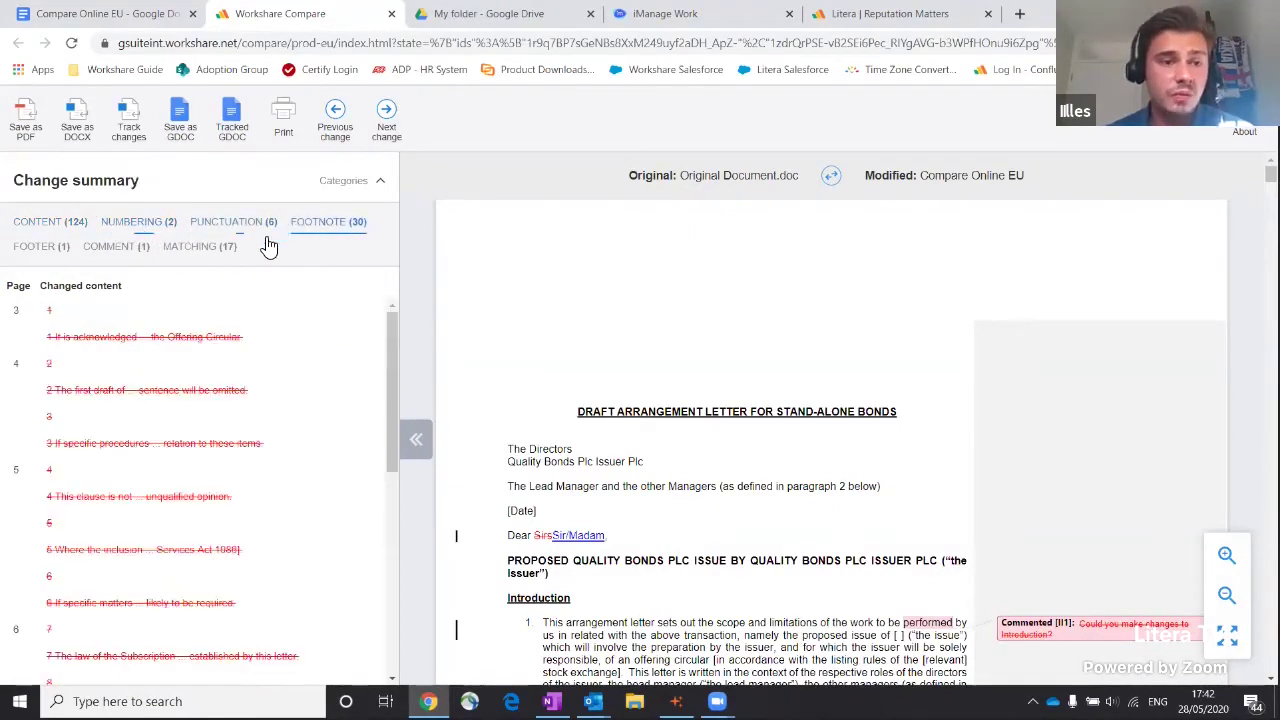
click(133, 251)
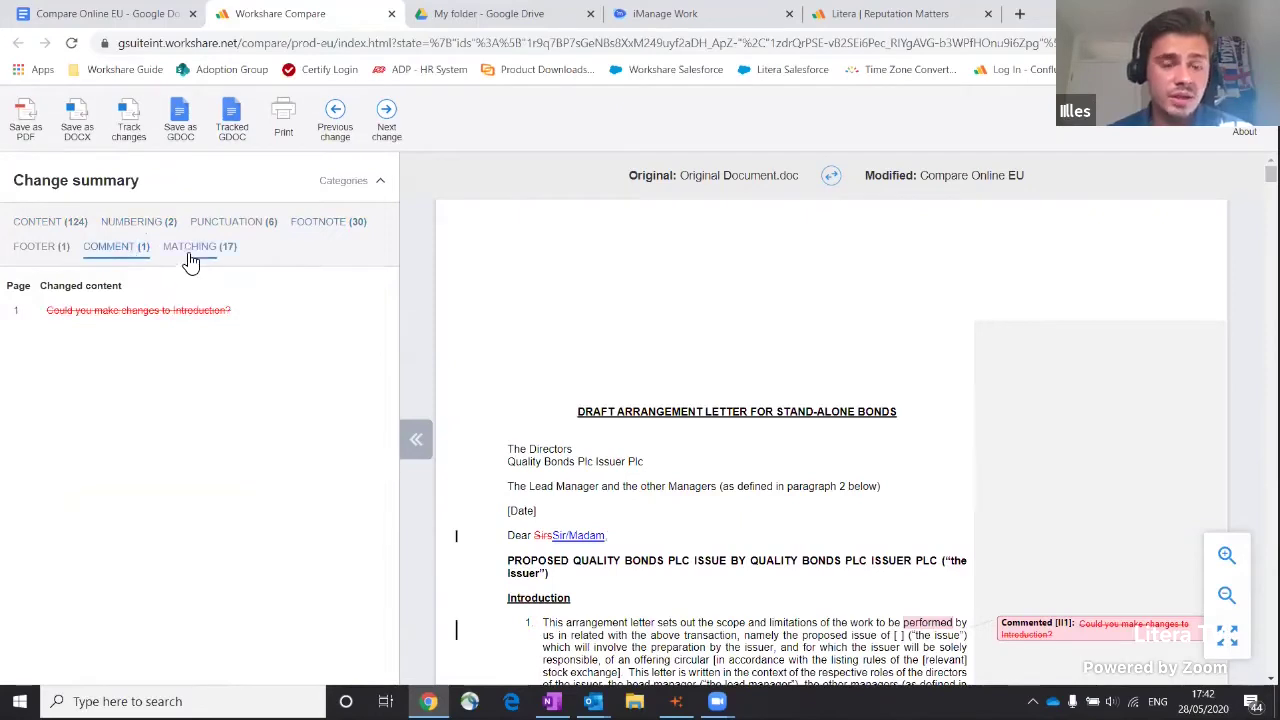
click(190, 260)
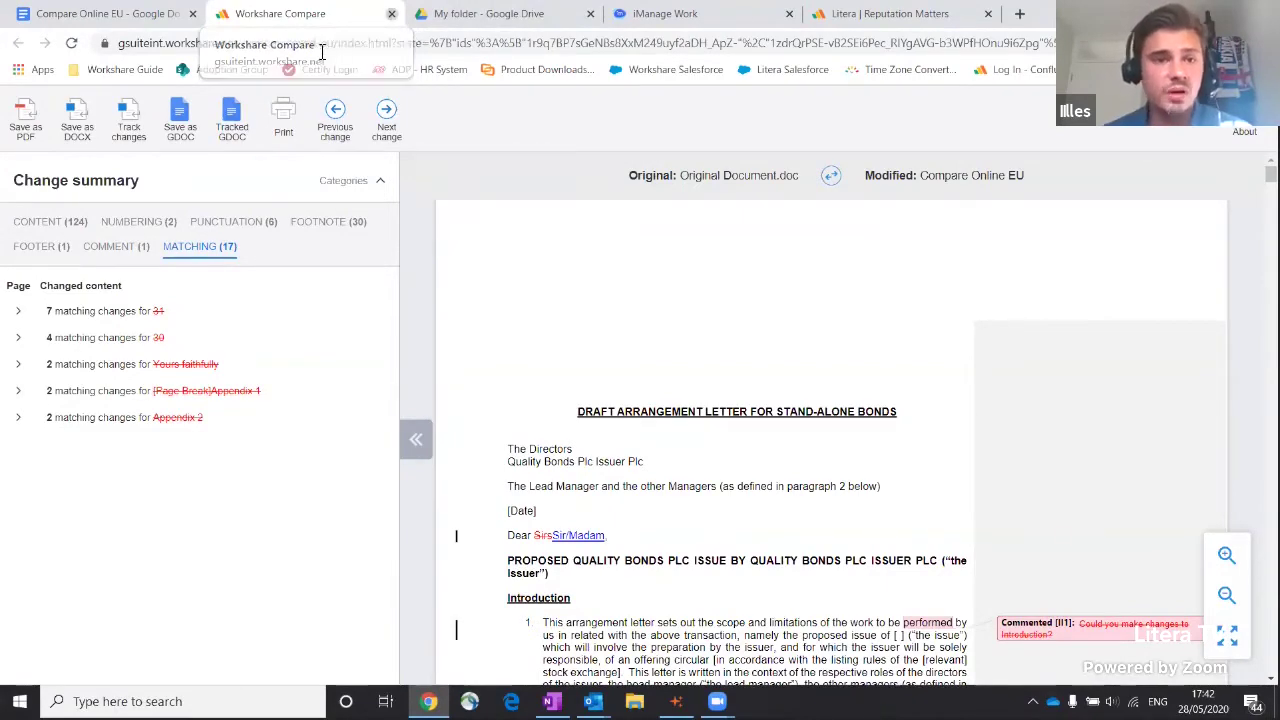
click(391, 13)
Step: Switch to My folder in Google Drive and open Original Document.doc and Modified Document.doc together with Workshare Compare
click(271, 14)
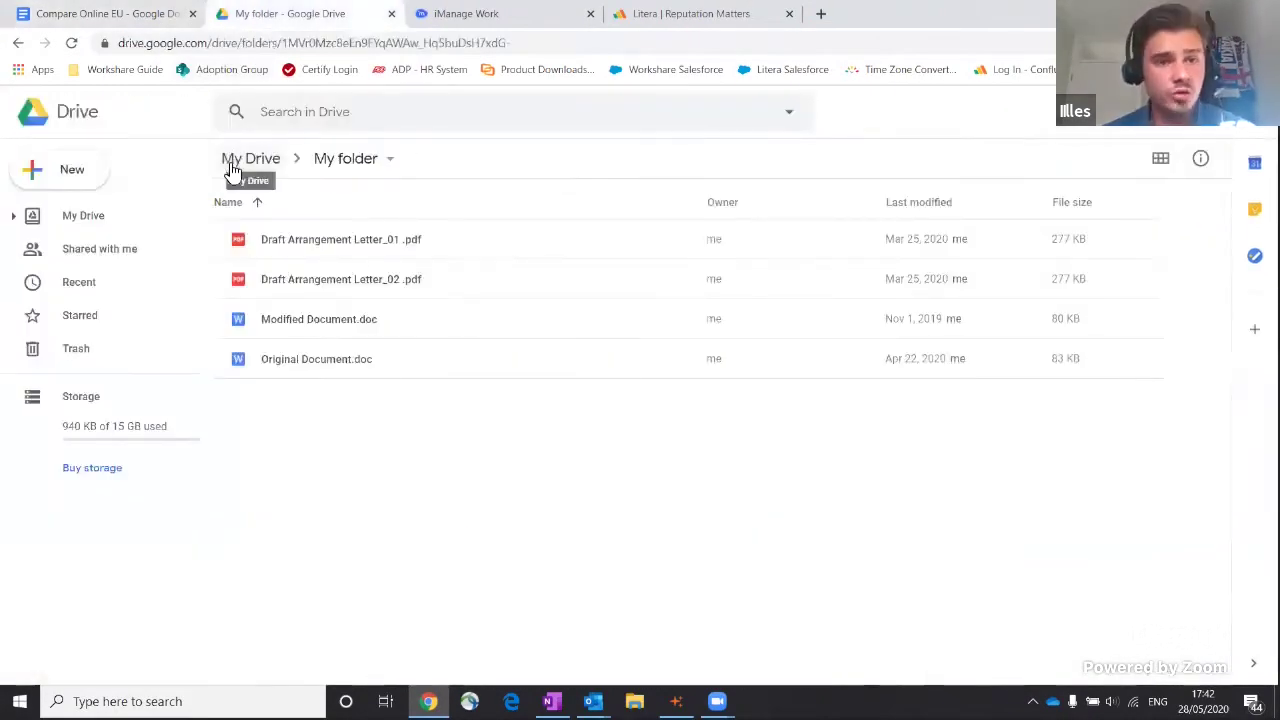
click(245, 368)
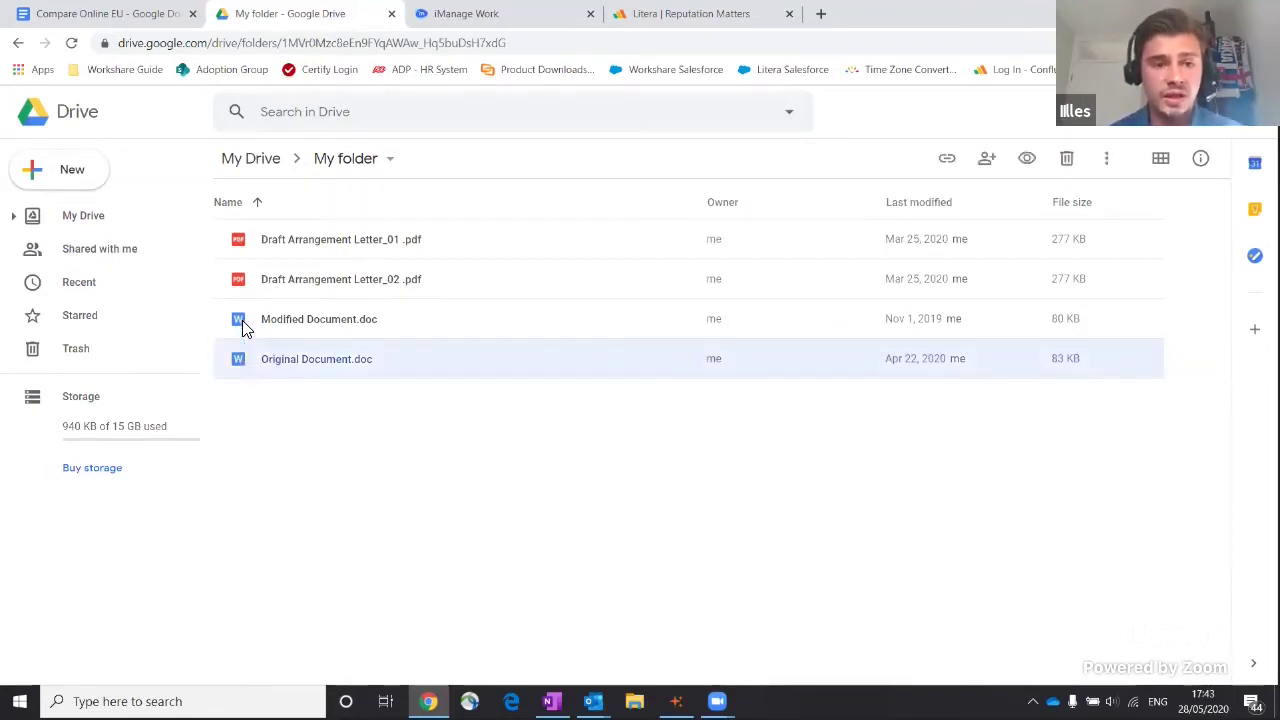
ctrl+click(238, 318)
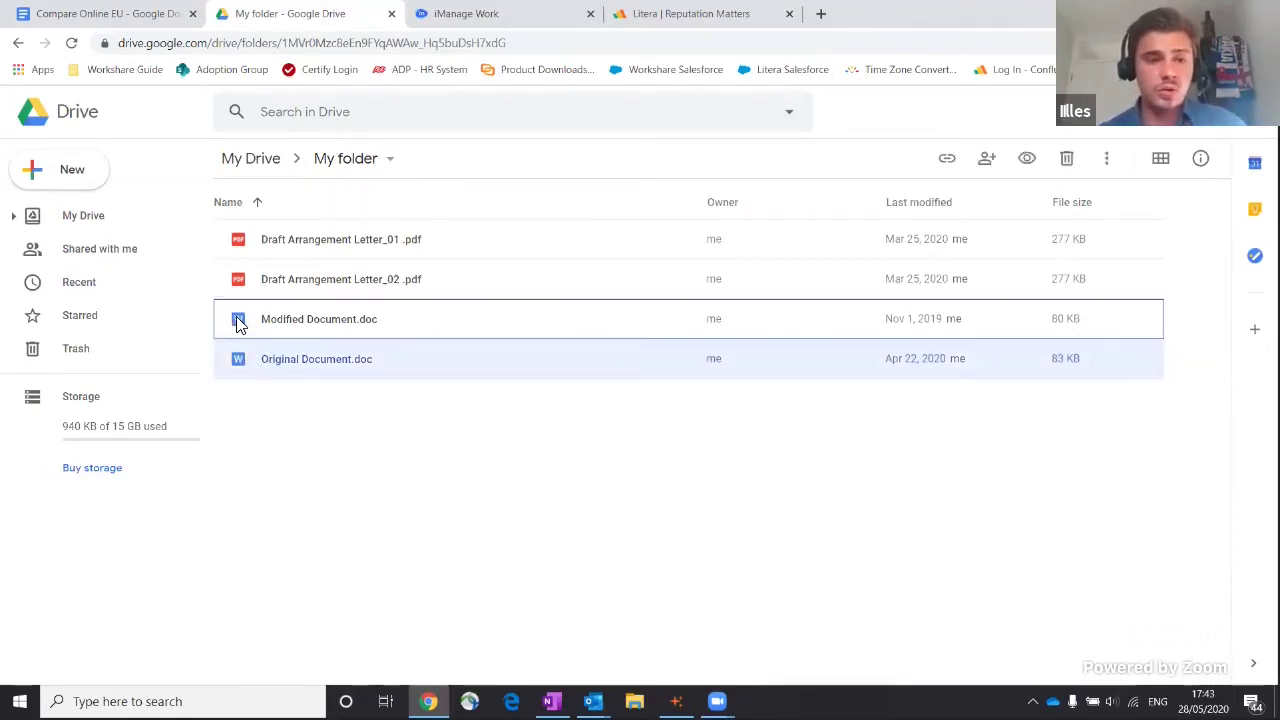
ctrl+click(257, 320)
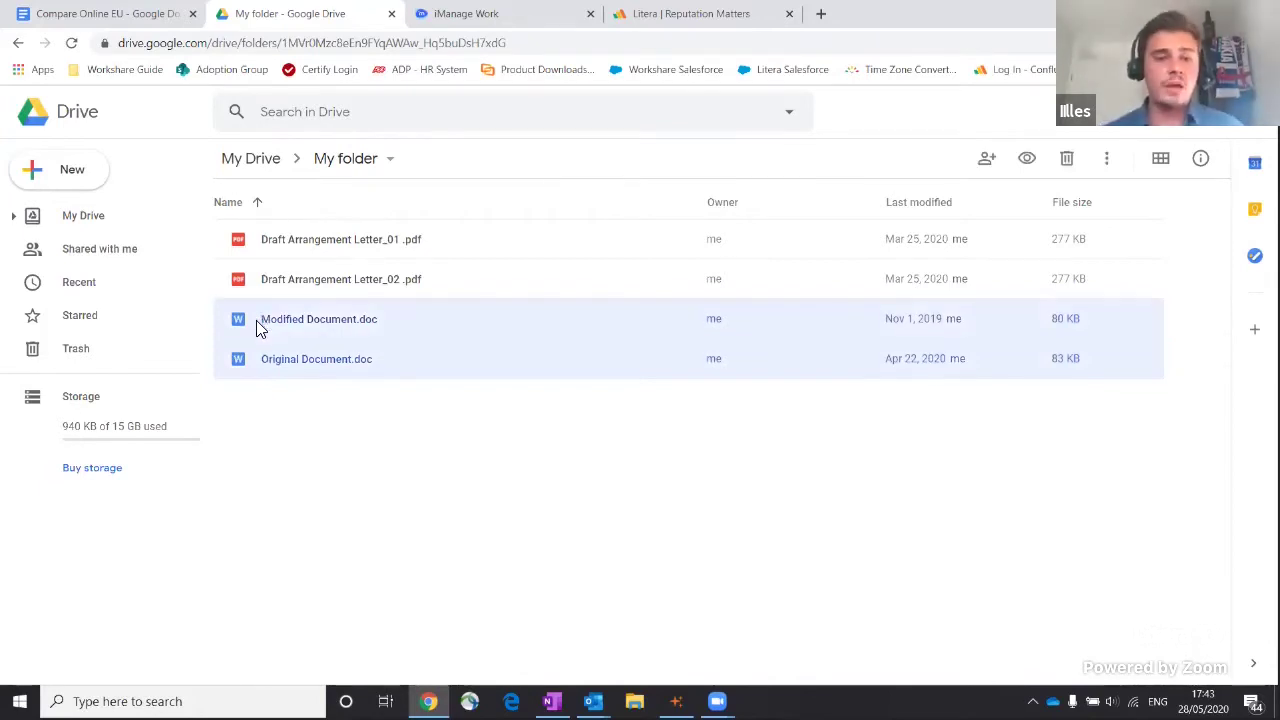
right_click(257, 325)
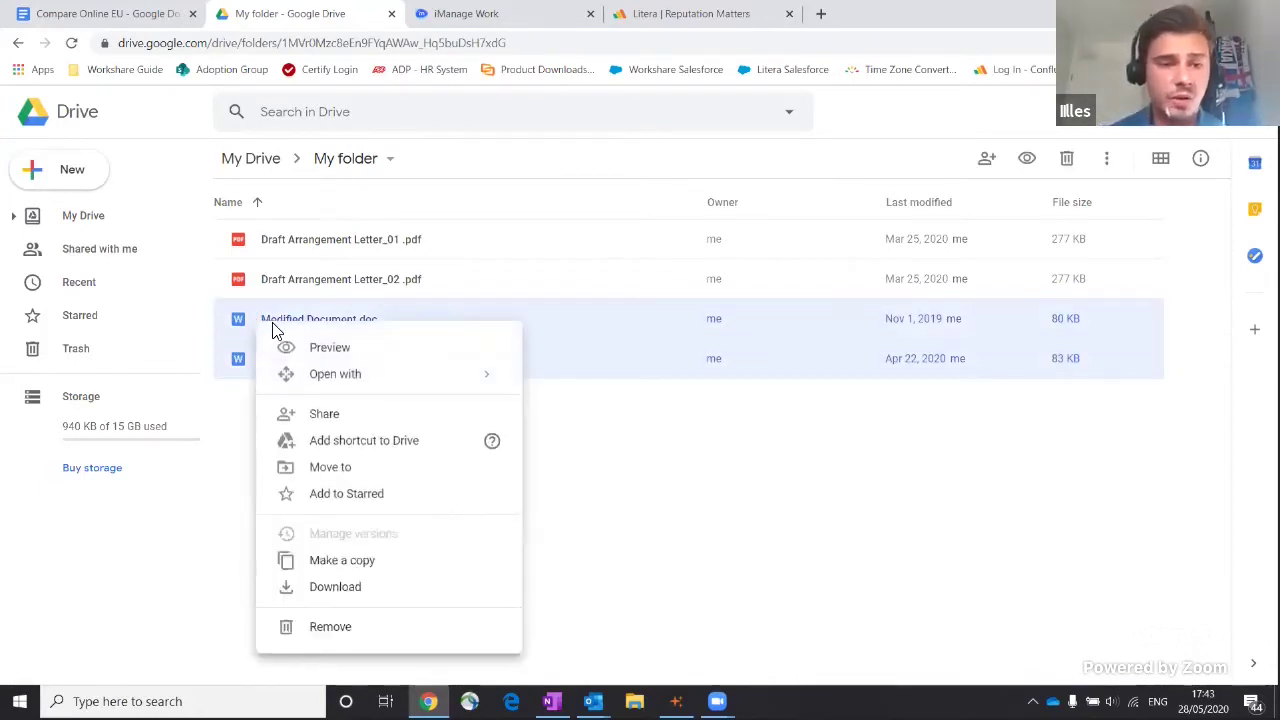
mouse_move(330, 372)
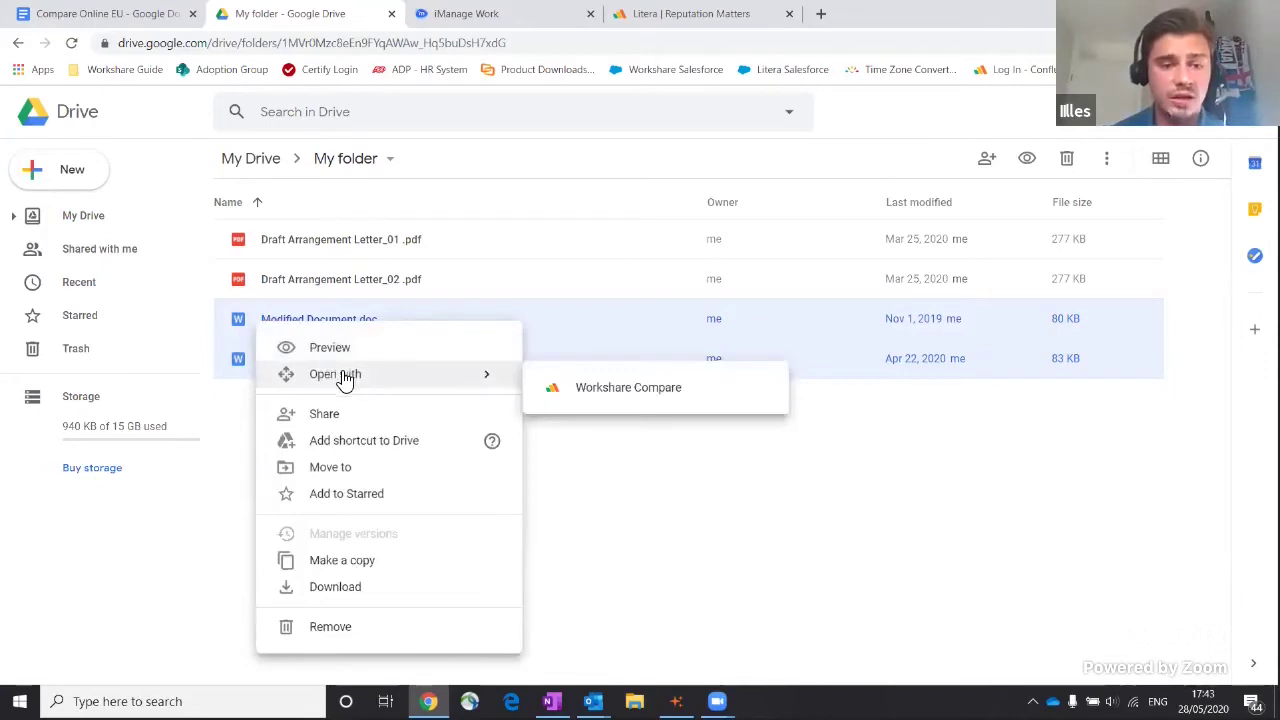
click(603, 391)
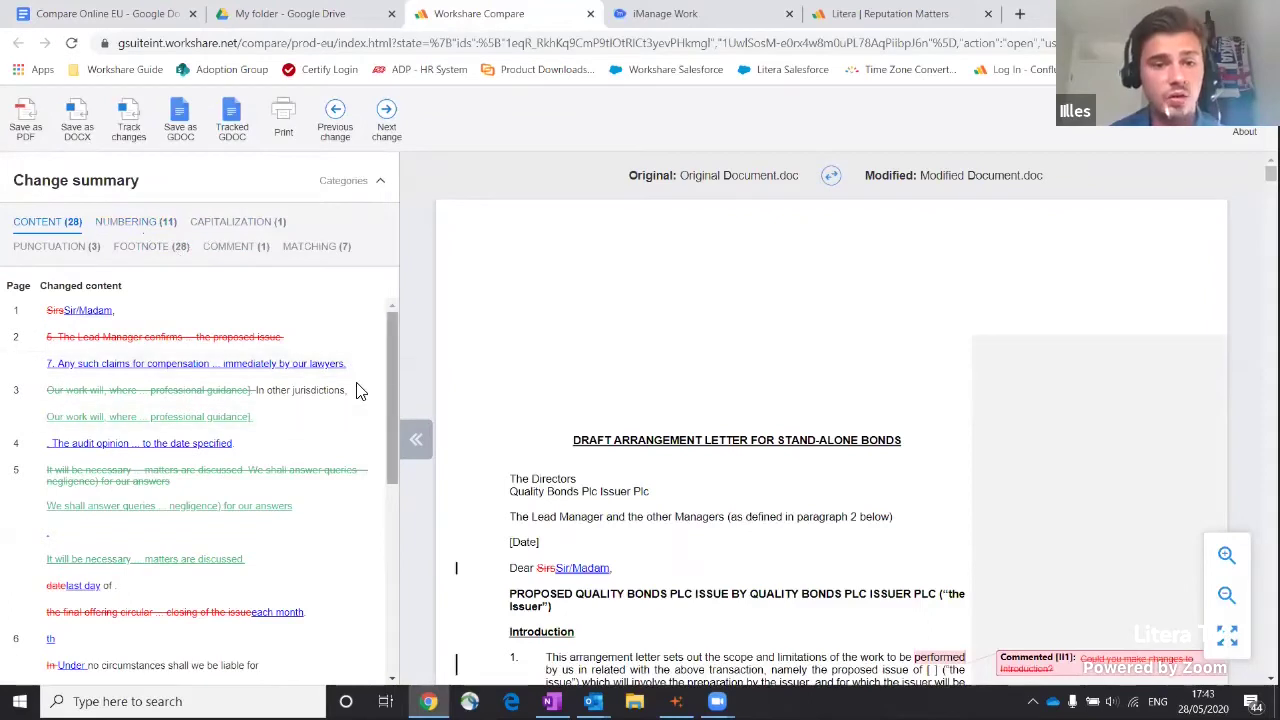
Step: Look through the list of content changes between the original and modified documents
scroll(388, 386, down, 1)
drag(388, 386, 390, 462)
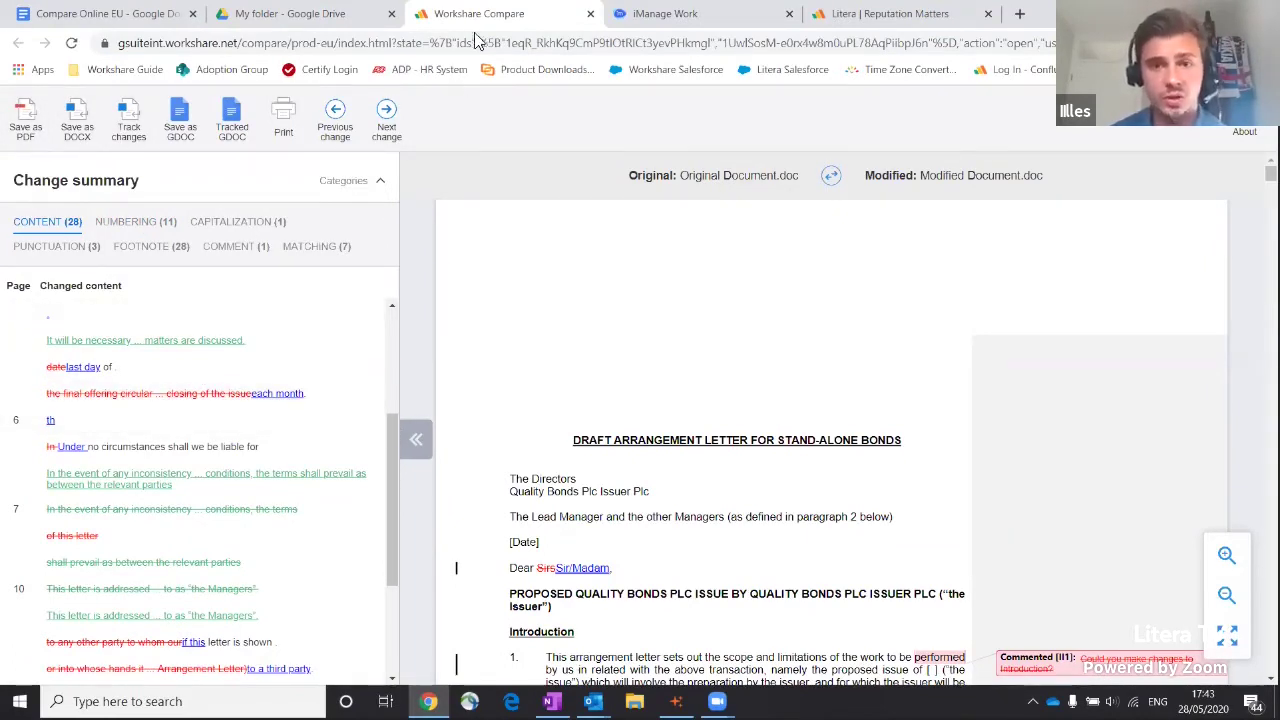
click(428, 701)
click(428, 701)
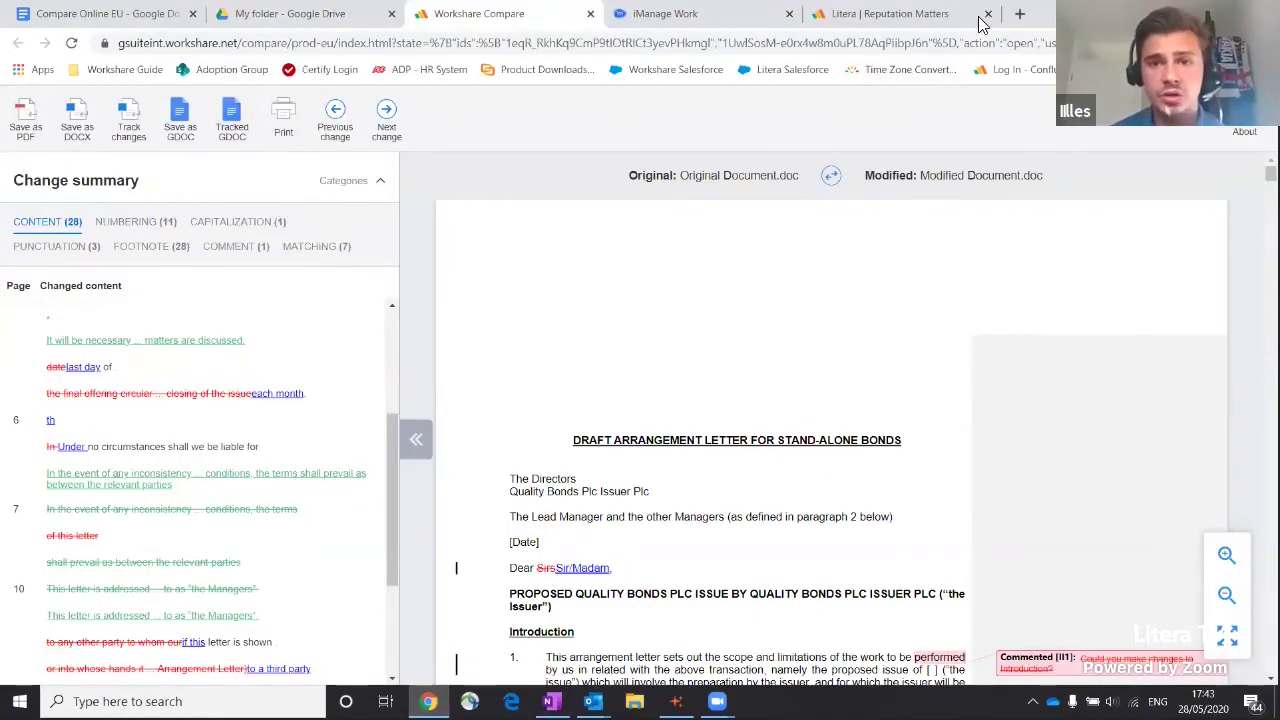
Step: Switch to iManage Work and inspect the comparison options available for Sample Modified Document.doc, leaving them unused
key(ctrl+Tab)
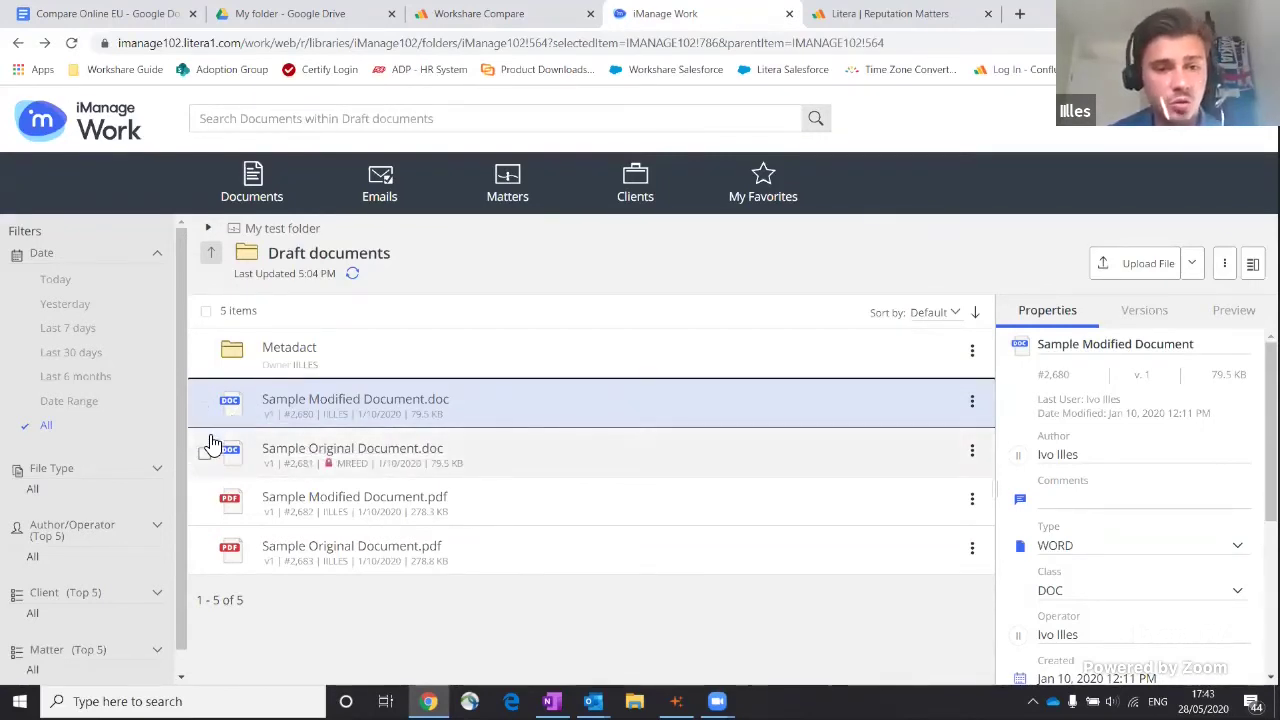
right_click(336, 408)
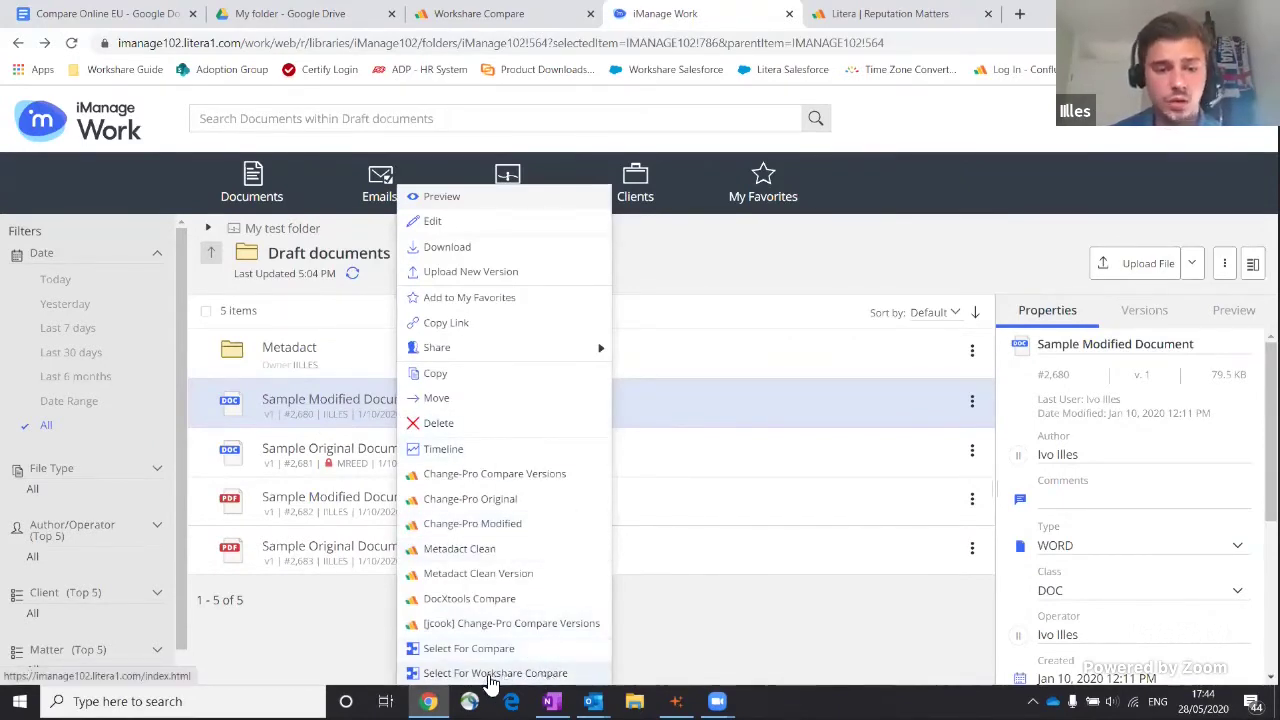
click(660, 642)
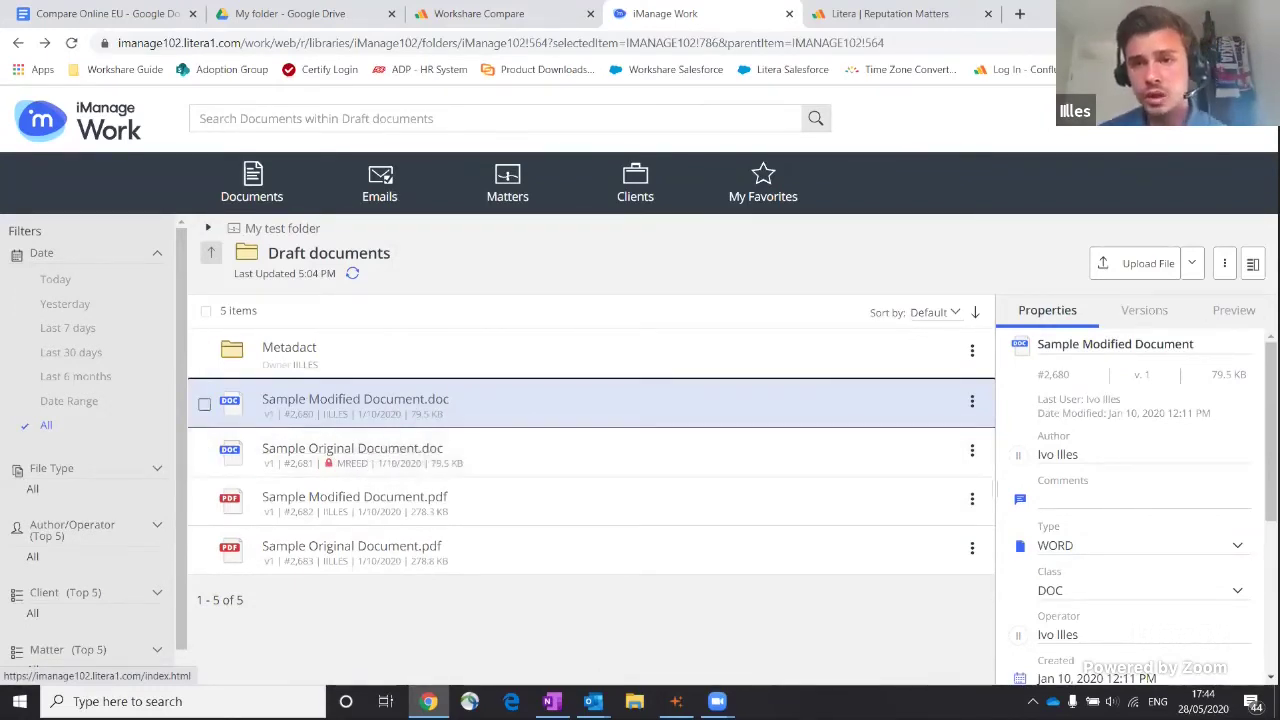
Step: Return to the desktop and inspect the Workshare compare option for Modified Document and Original Document, leaving it unused
click(1184, 13)
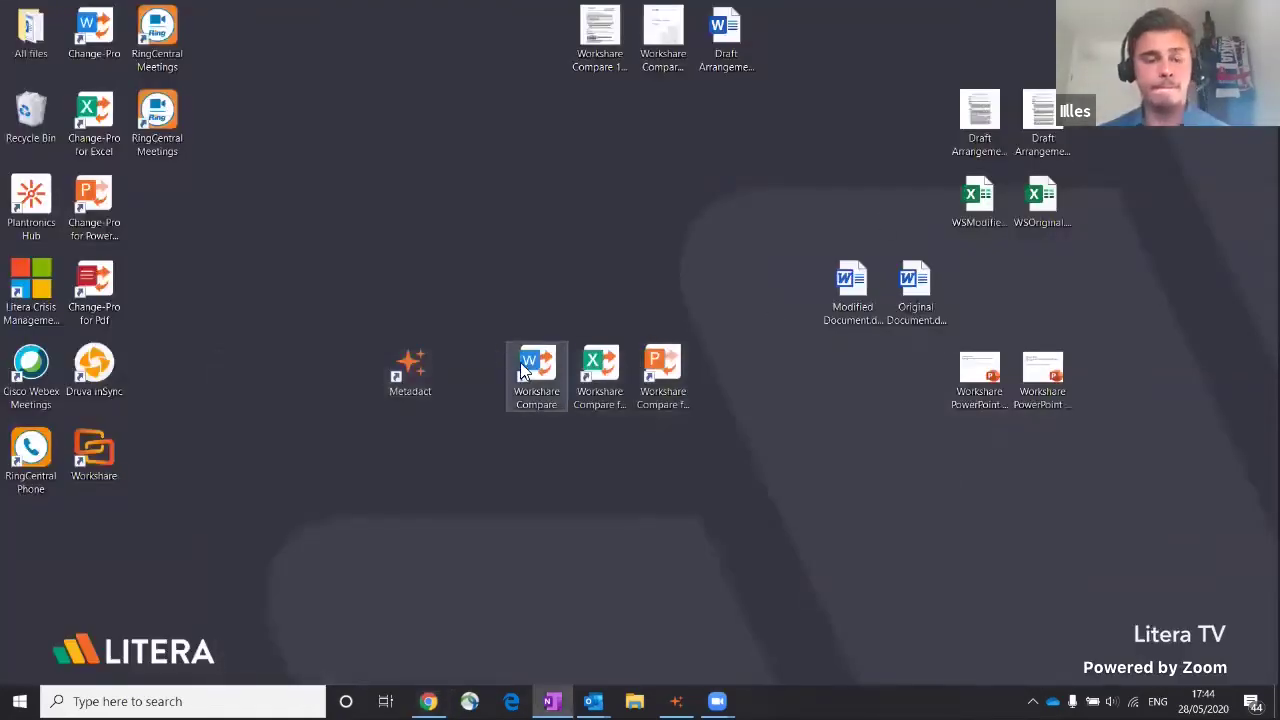
click(433, 296)
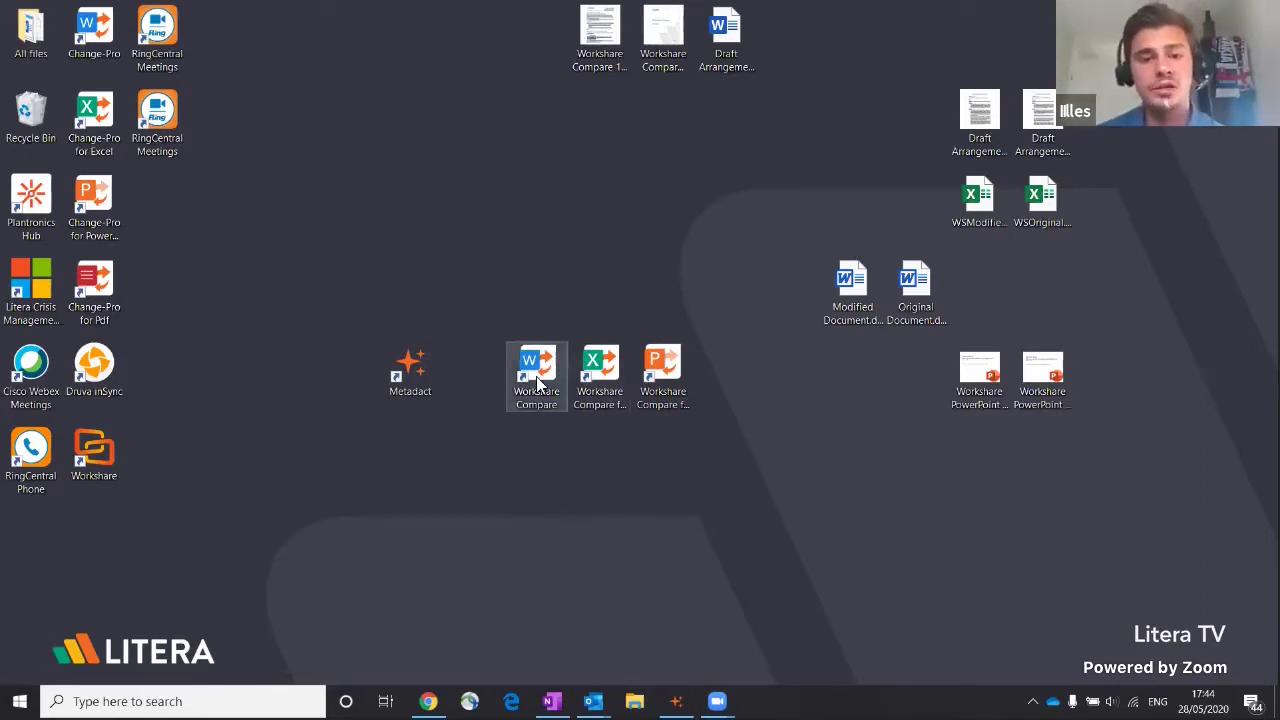
drag(484, 368, 558, 434)
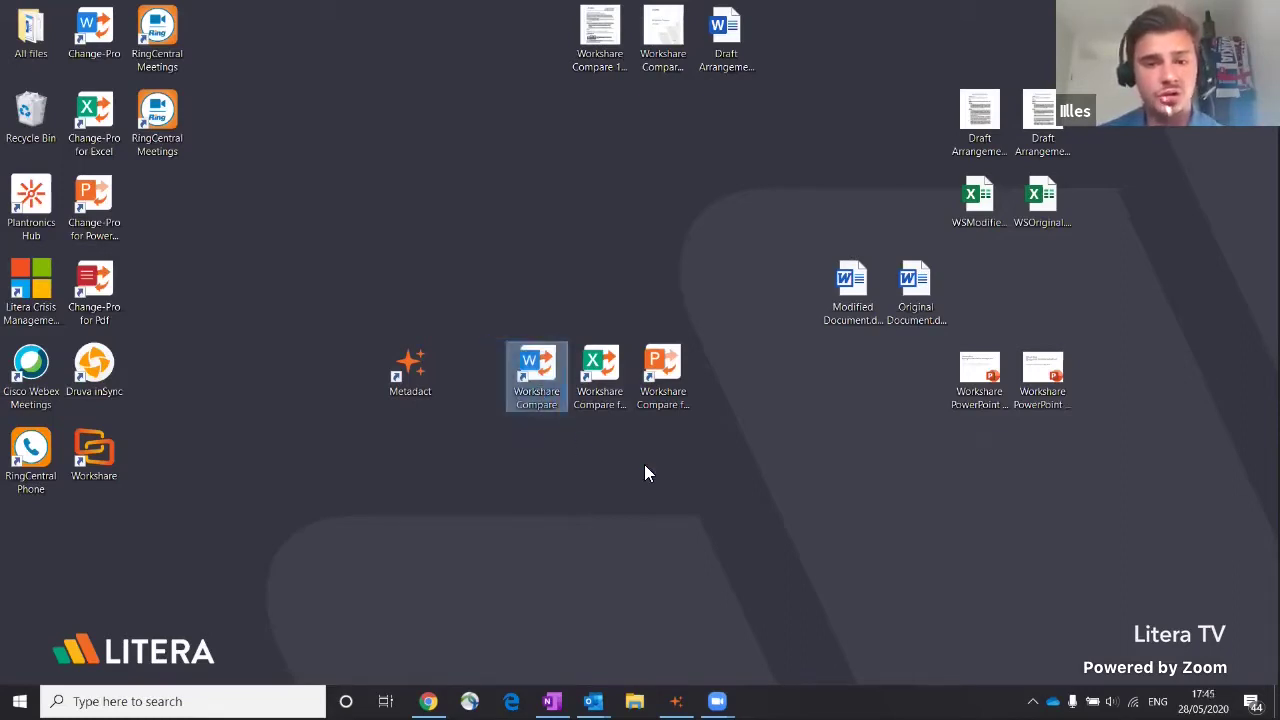
click(728, 383)
drag(796, 226, 948, 322)
right_click(928, 308)
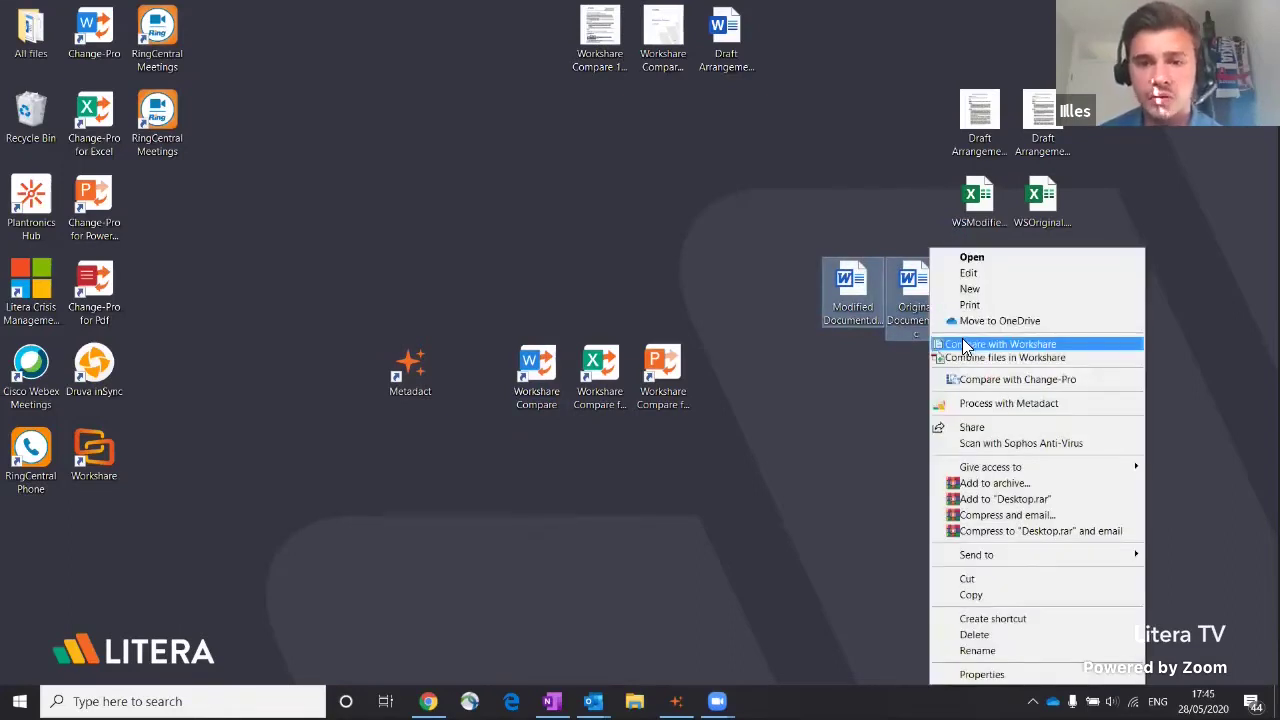
click(872, 414)
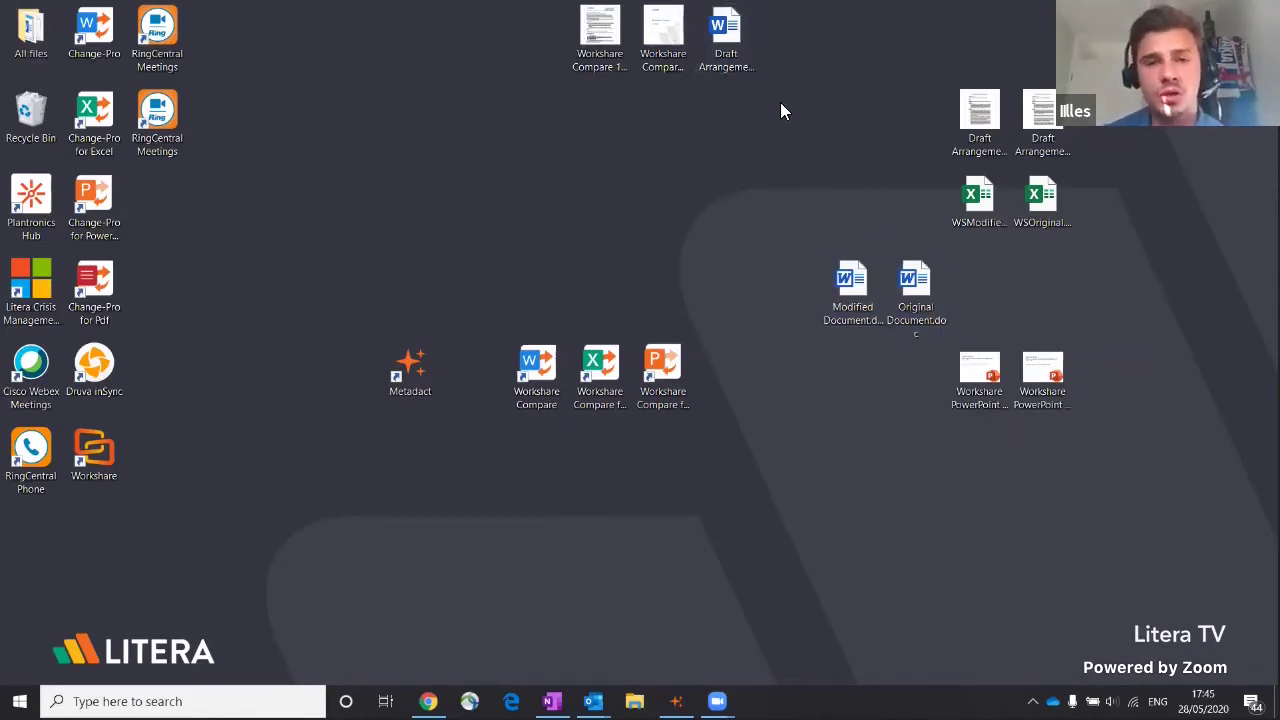
Step: Open Draft Arrangement Letter_v01.docx from the desktop in Word and look at the Litera comparison commands
click(731, 73)
double_click(731, 73)
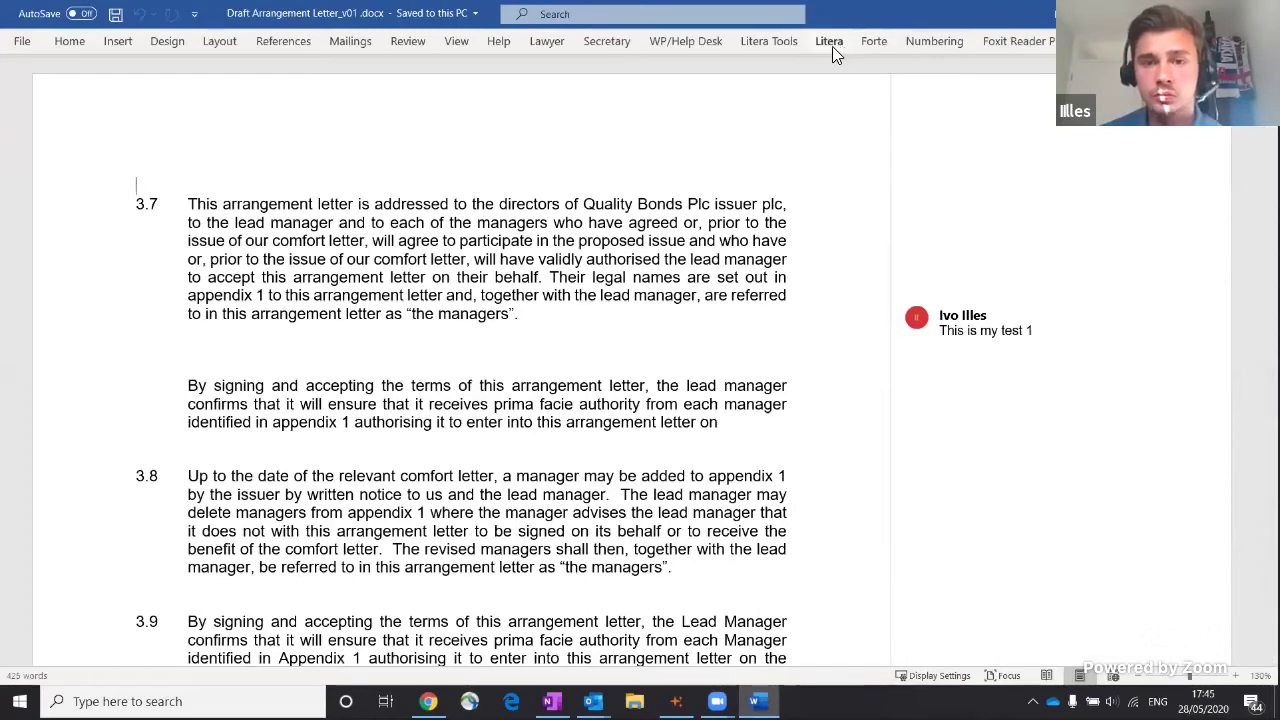
click(832, 44)
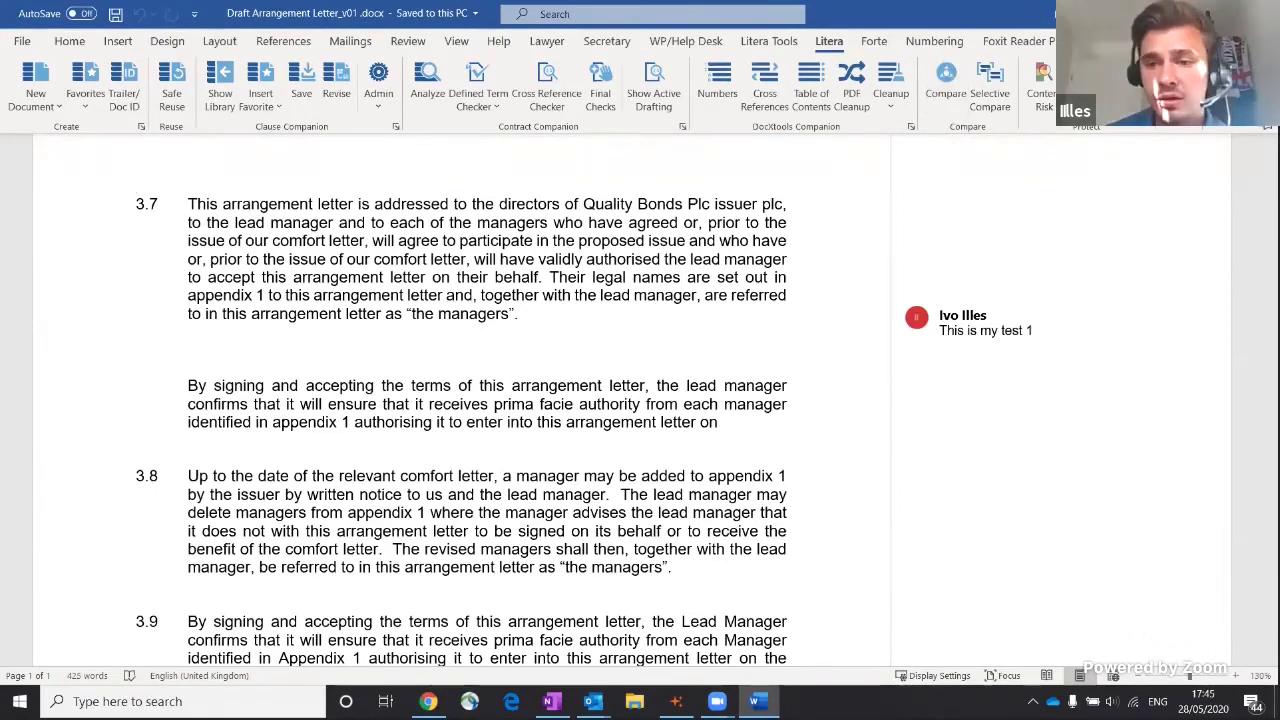
click(547, 267)
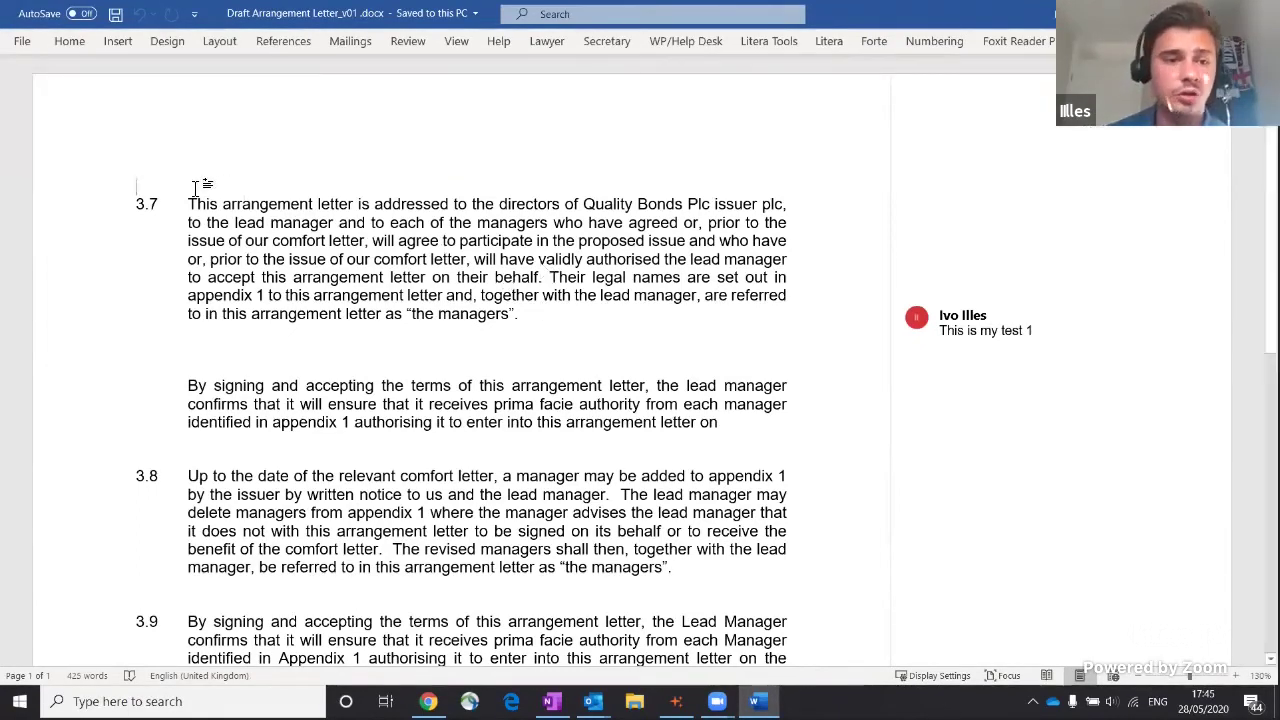
click(834, 44)
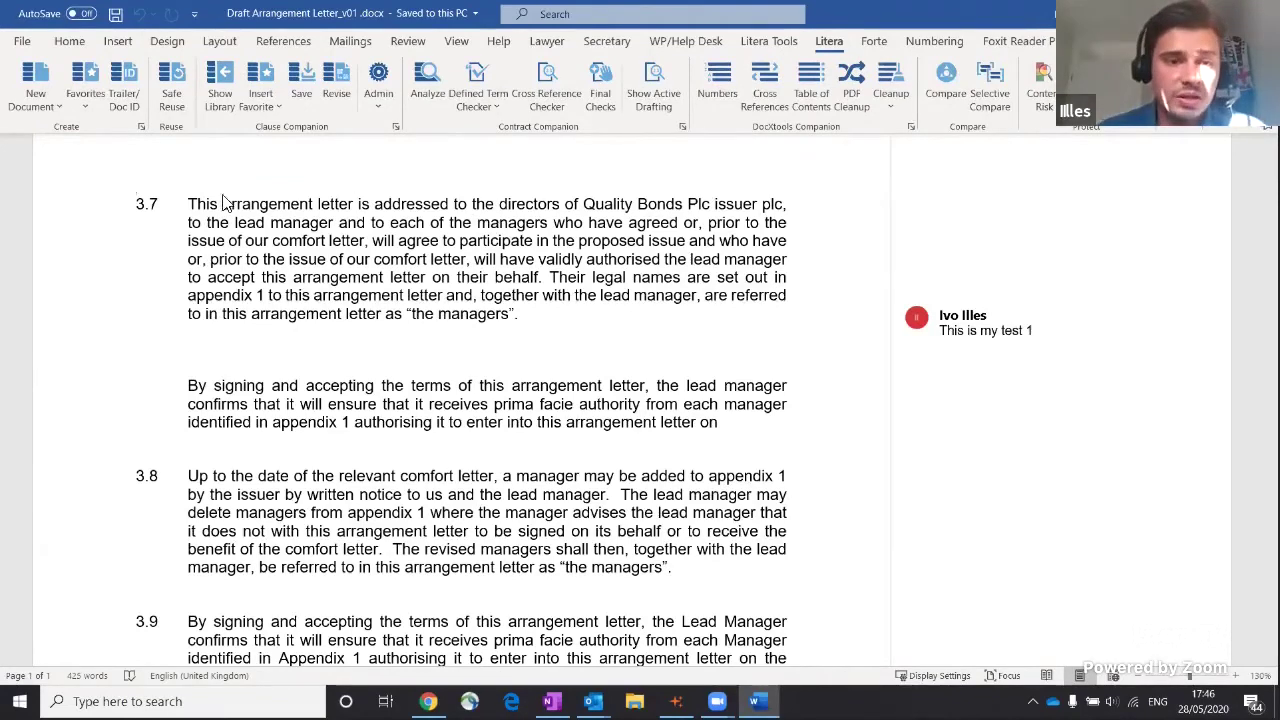
click(183, 208)
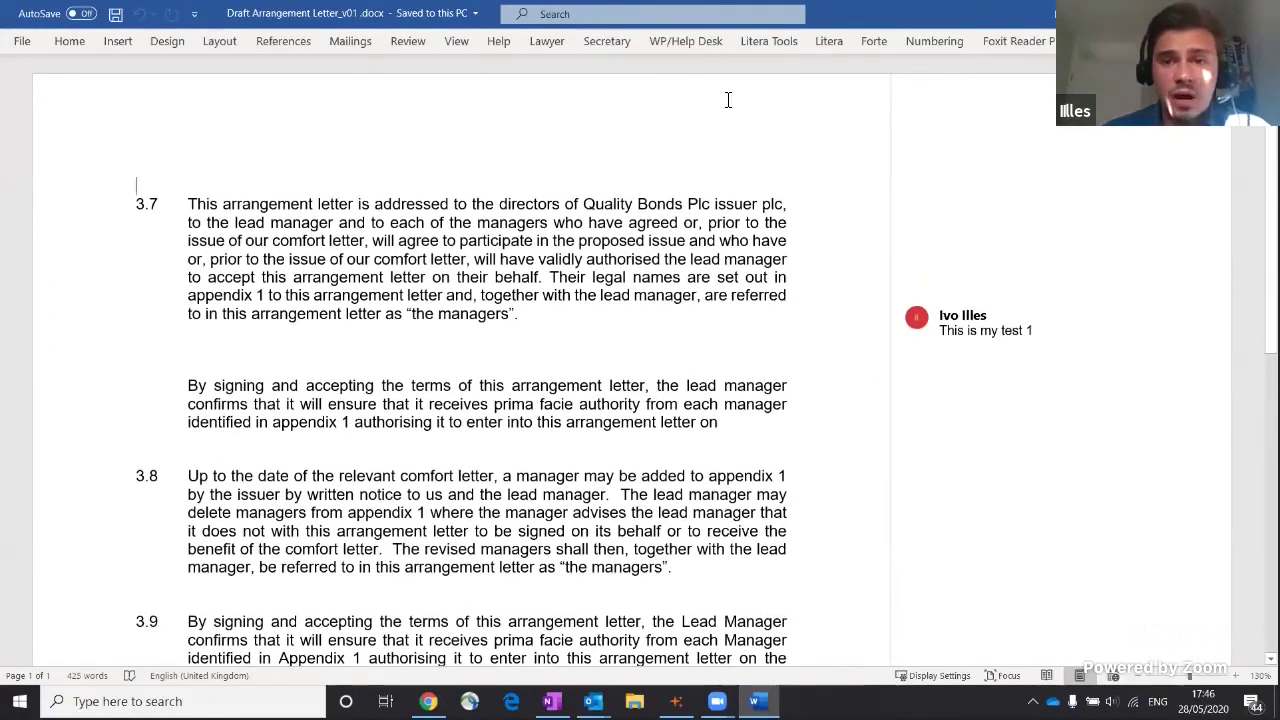
Step: Start Selective Compare and add the beginning of clause 3.7, up to "comfort letter", as the Original content
click(826, 48)
click(995, 107)
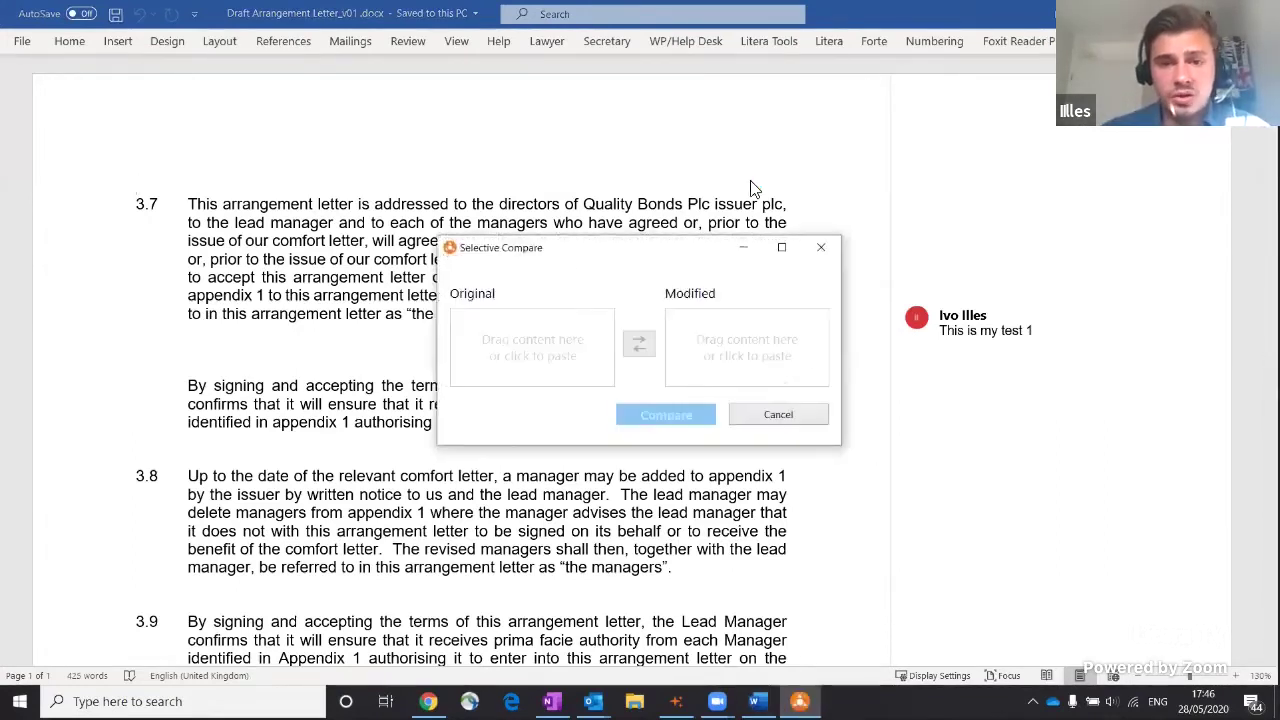
drag(564, 250, 676, 298)
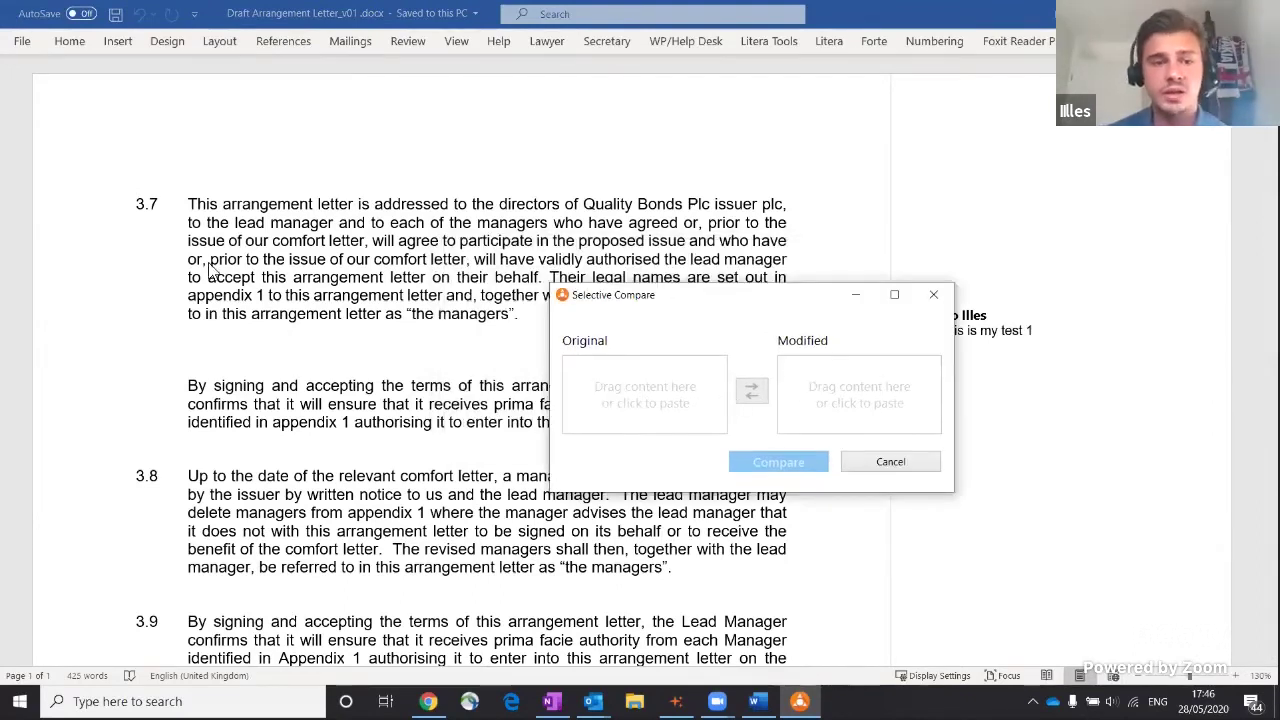
click(193, 204)
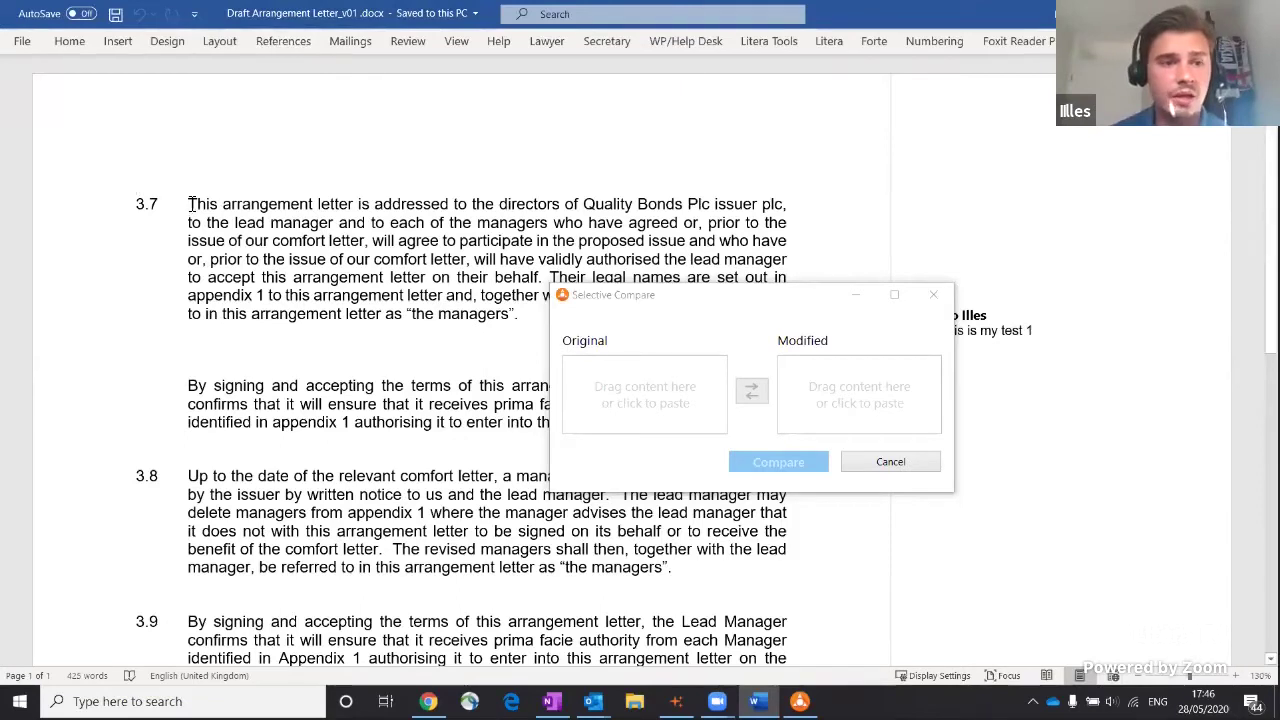
drag(190, 204, 364, 241)
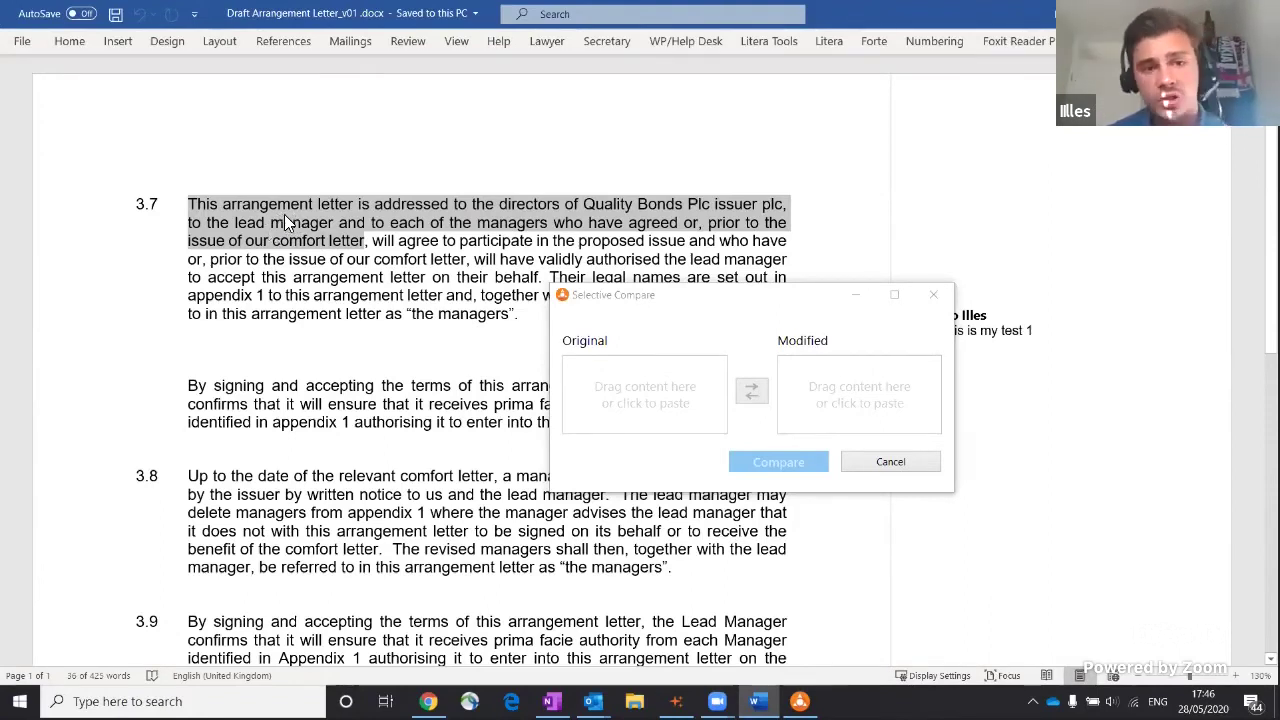
drag(280, 216, 655, 425)
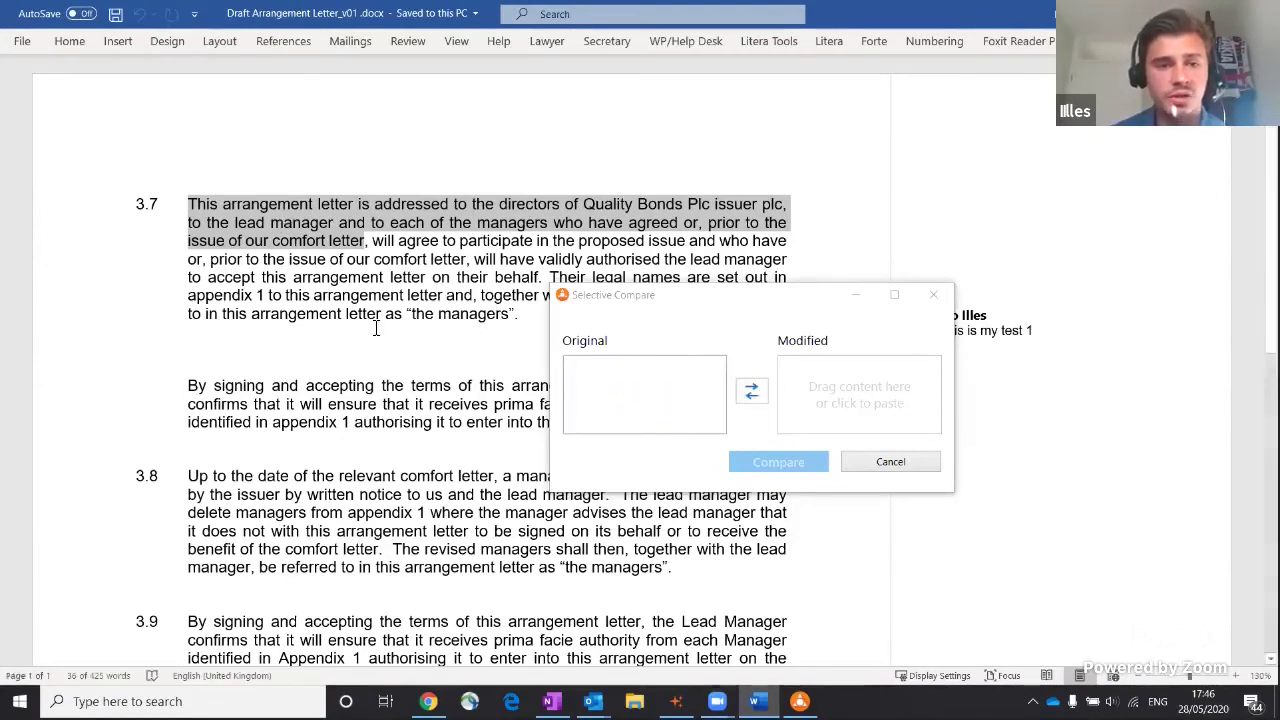
Step: Add the full text of clause 4.1, beginning "For the avoidance of doubt", as the Modified content in Selective Compare
click(375, 315)
scroll(375, 315, down, 3)
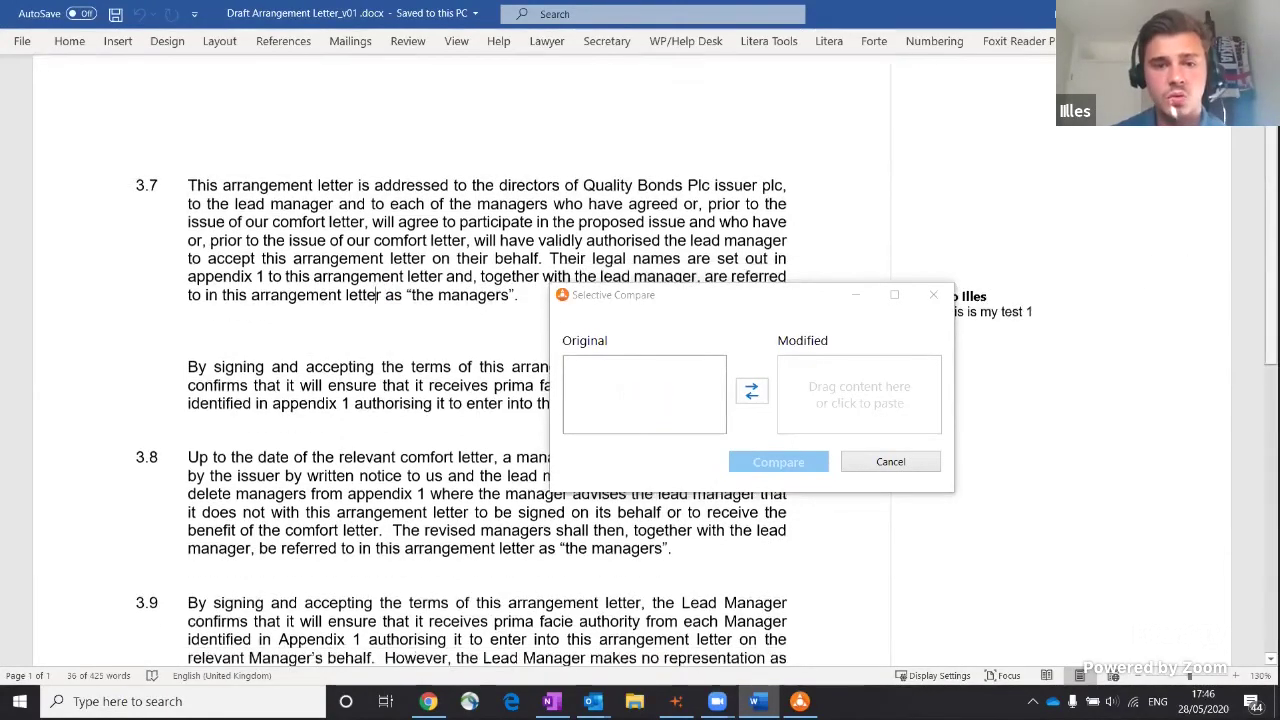
scroll(428, 480, down, 7)
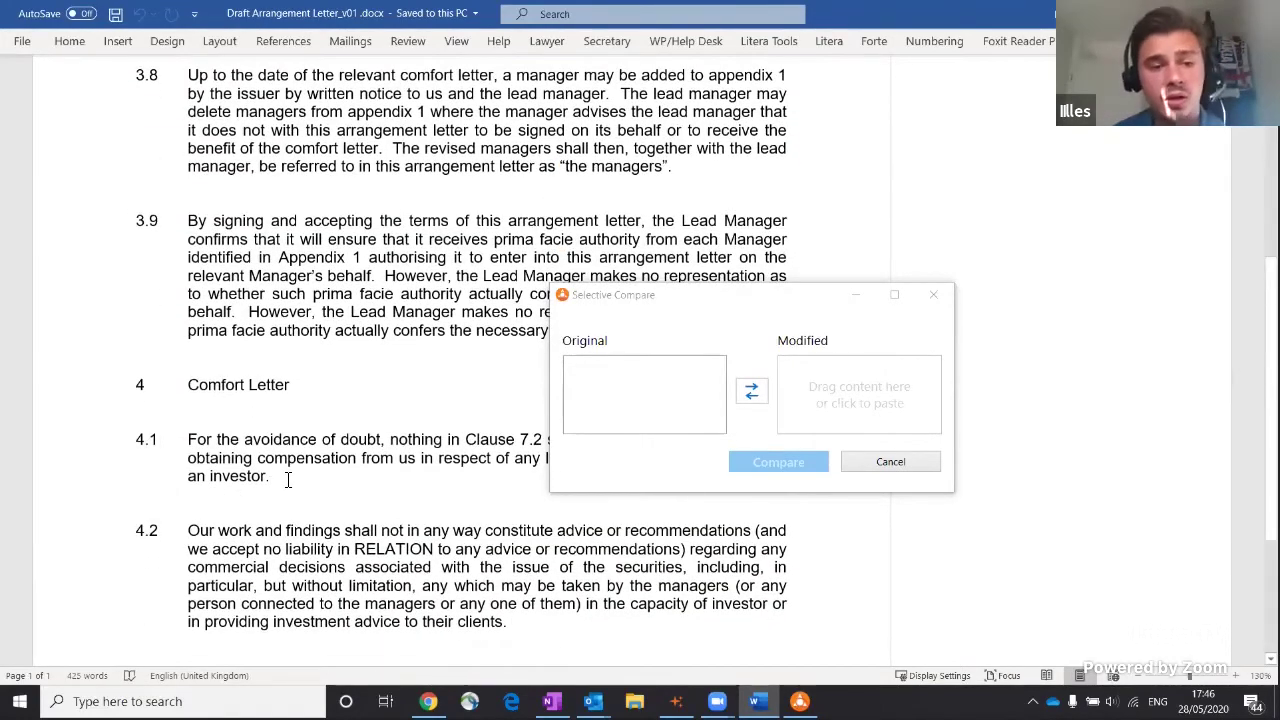
drag(270, 477, 203, 441)
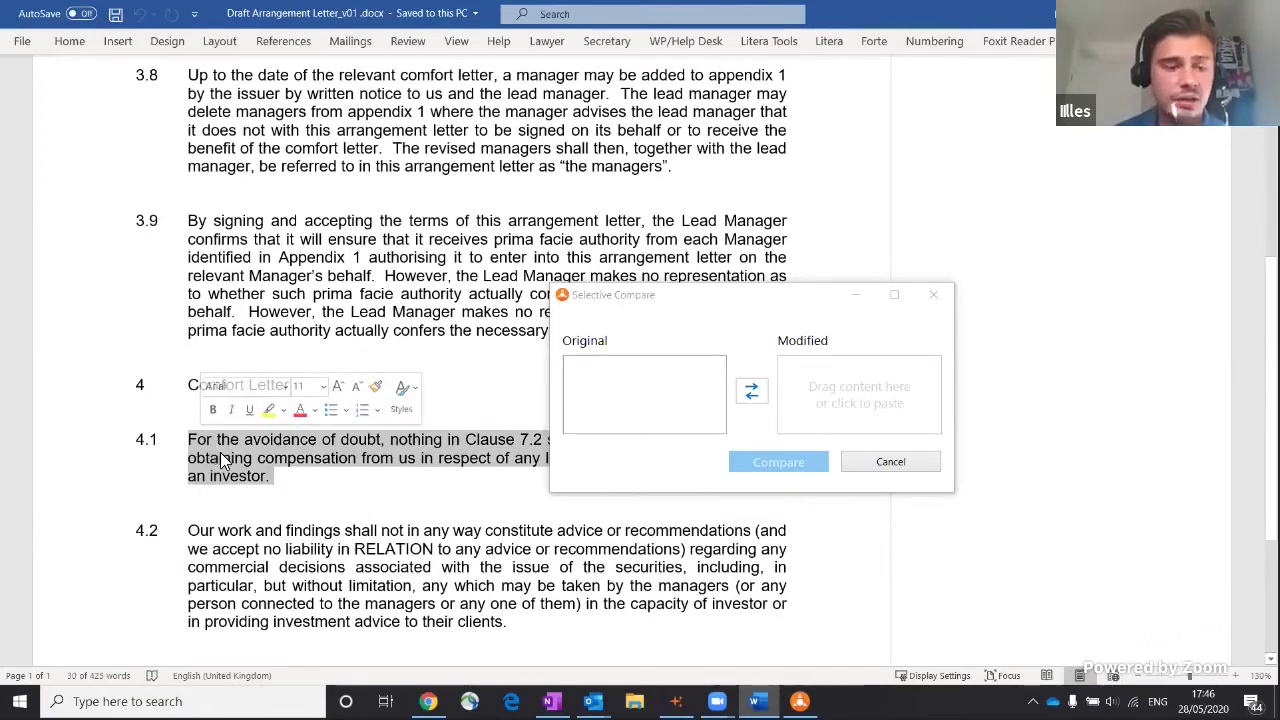
click(815, 418)
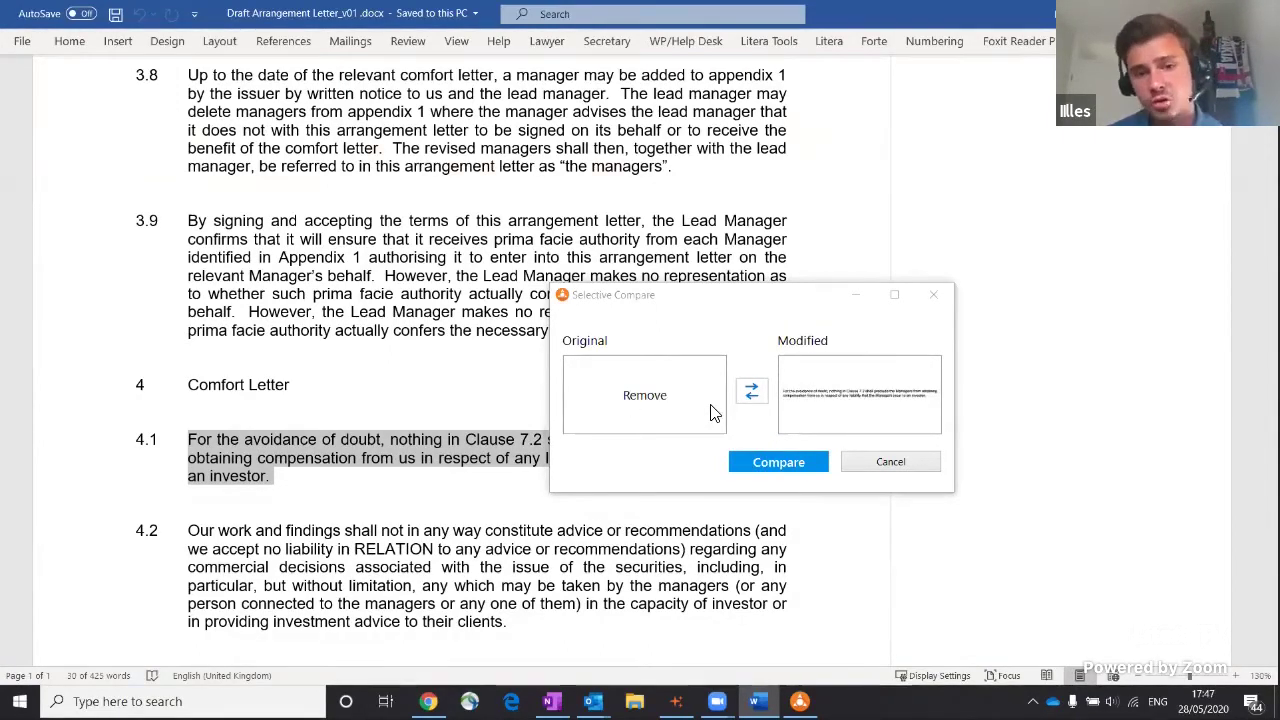
Step: Run the selective comparison of the two passages, and close the Selective Compare window and the comparison
click(770, 462)
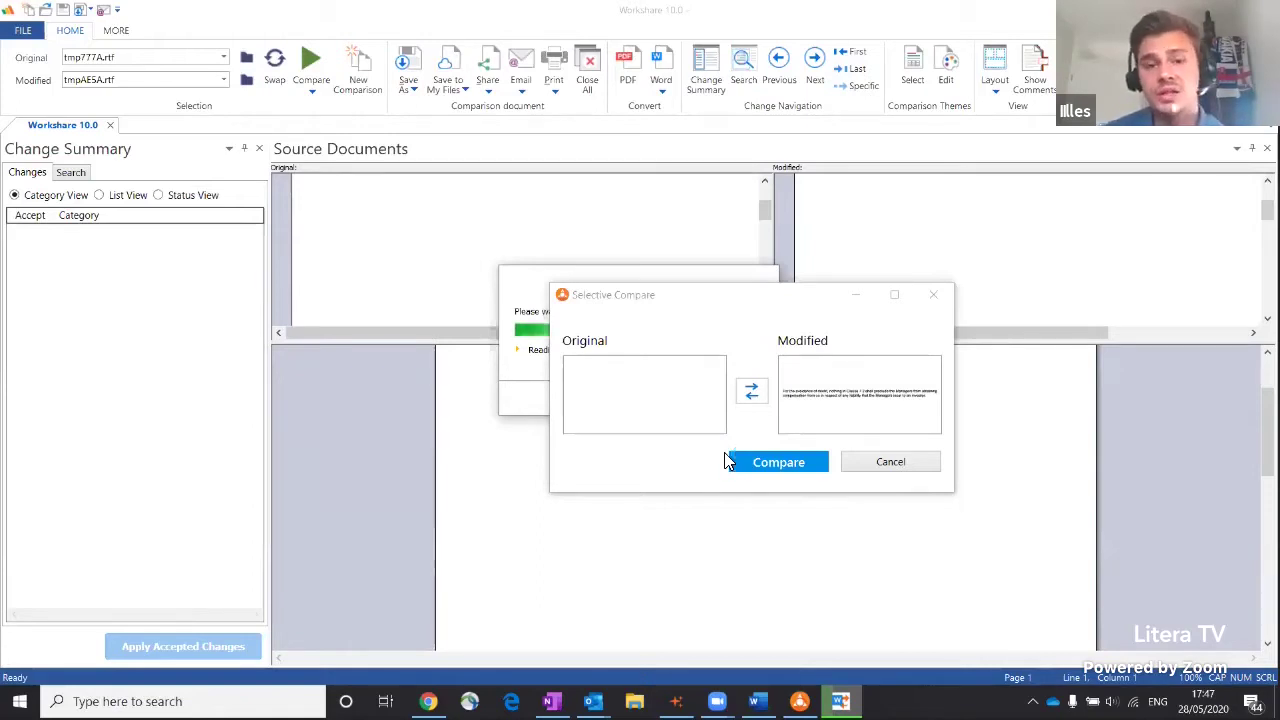
mouse_move(711, 405)
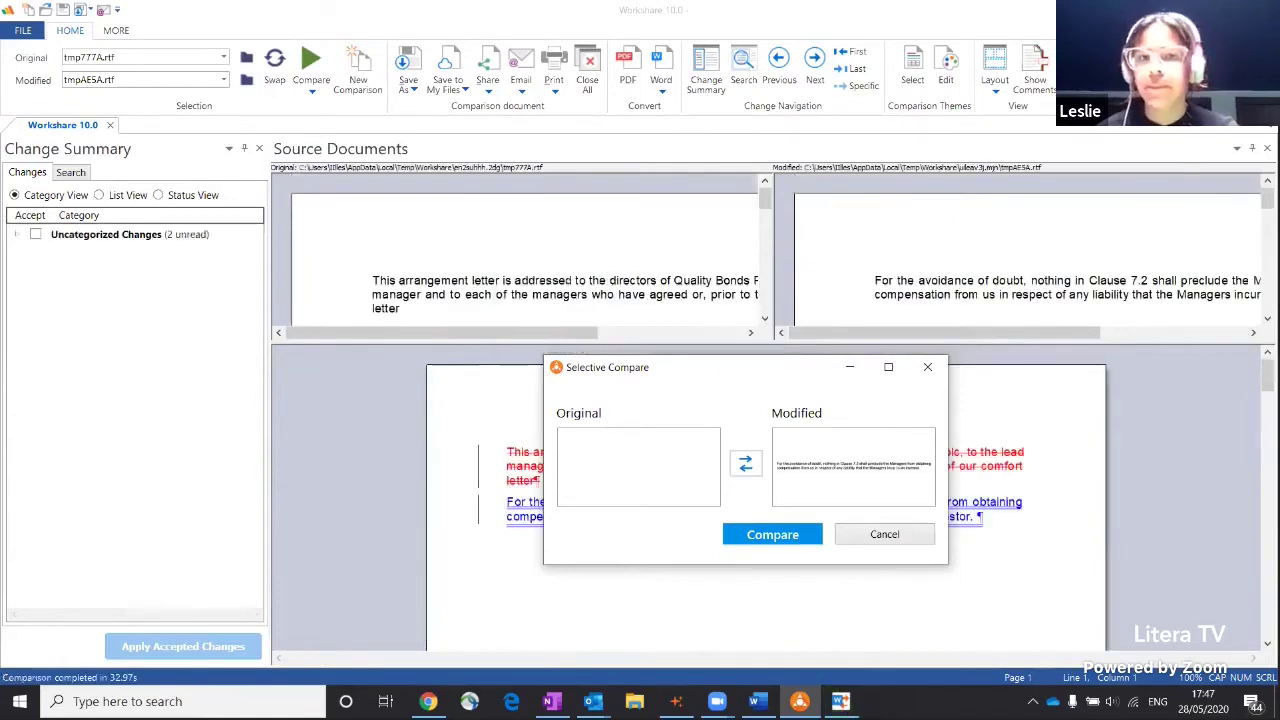
click(925, 366)
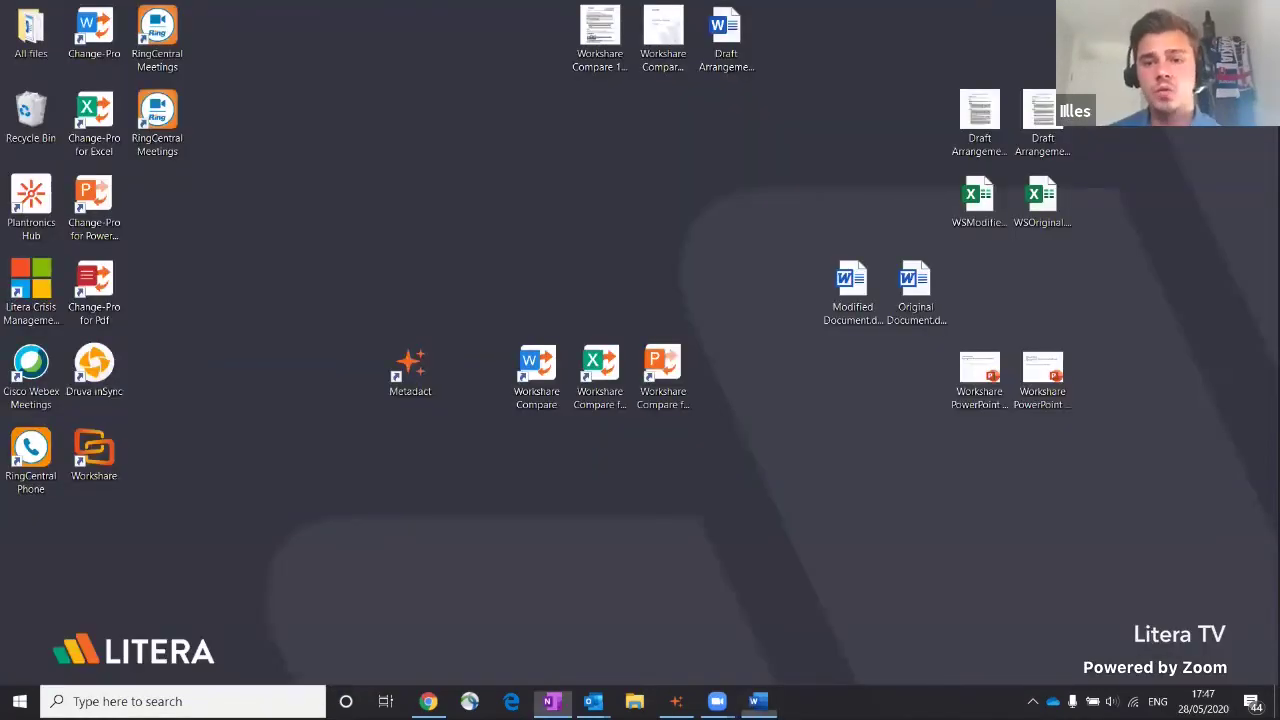
Step: Move the Modified Document file on the desktop away from Original Document, above its previous spot
click(830, 288)
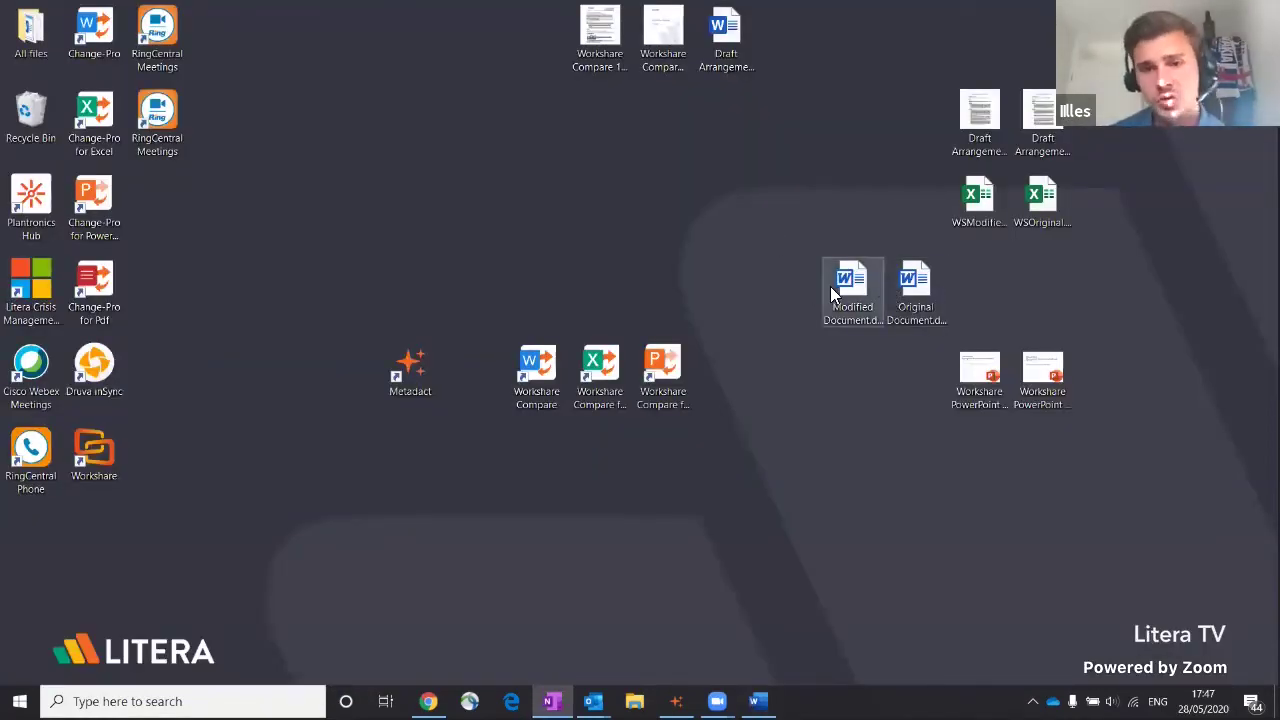
drag(830, 286, 815, 162)
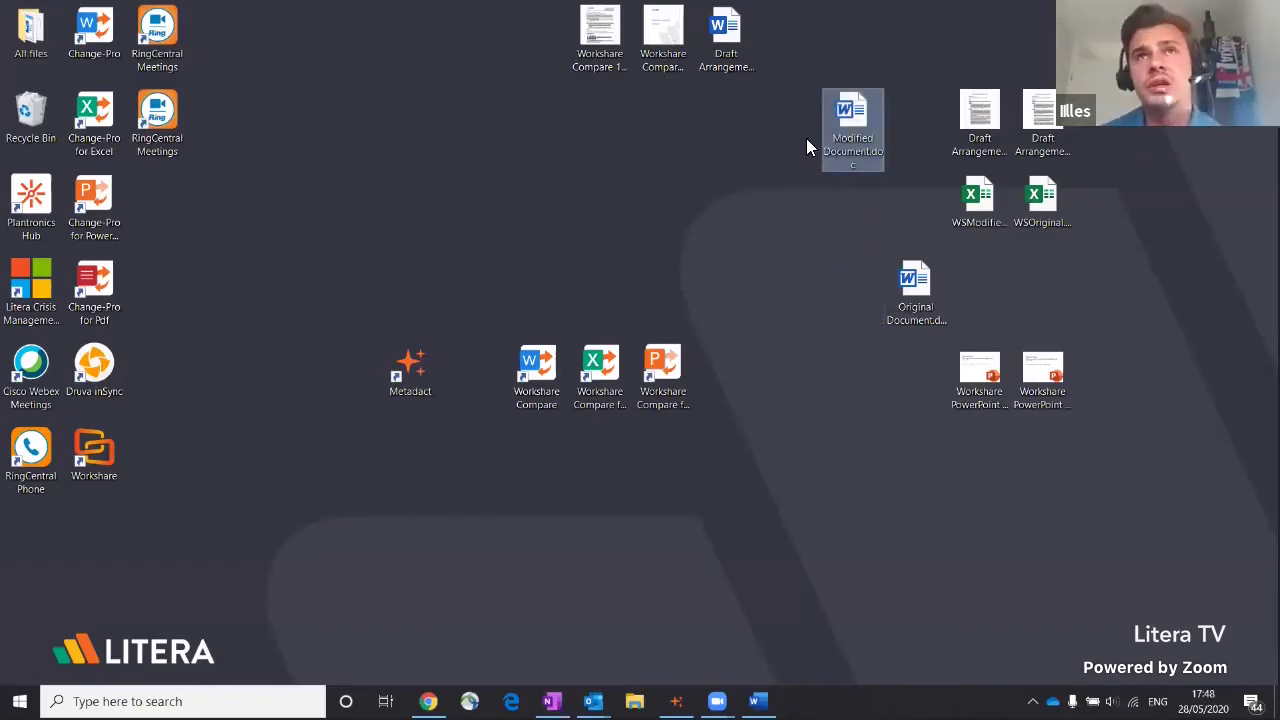
click(812, 70)
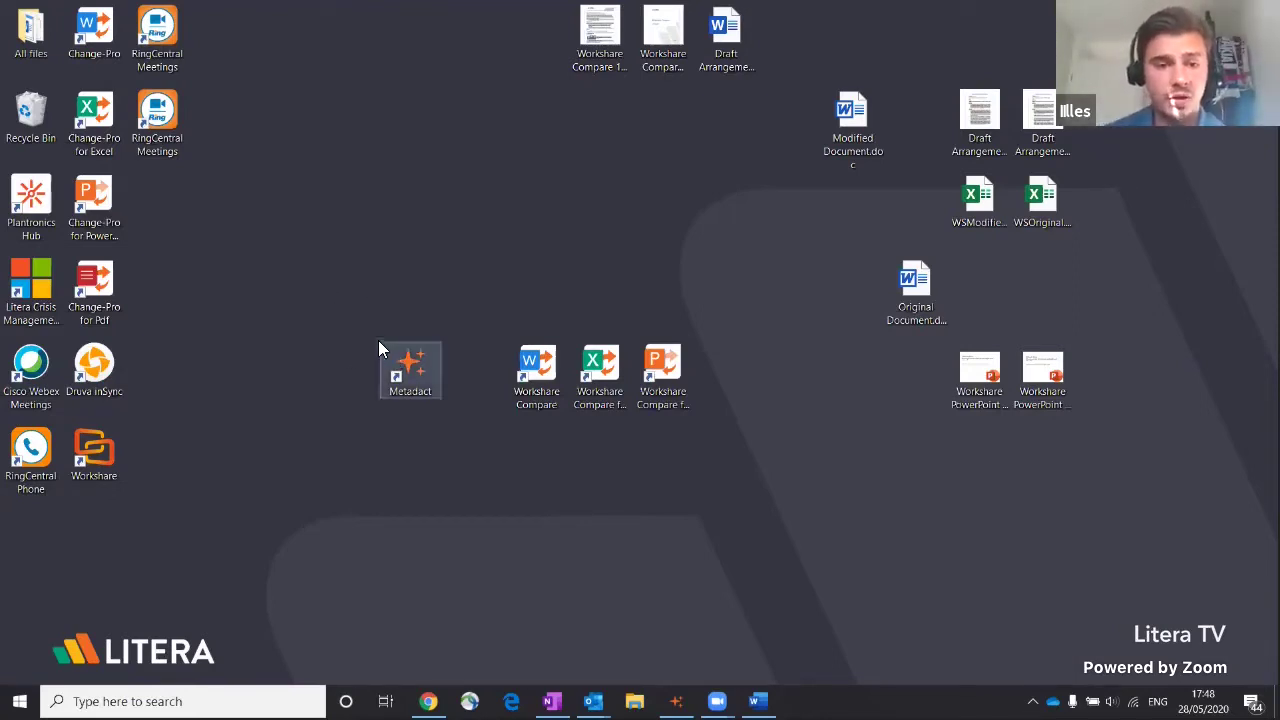
Step: Switch to the open MD message in Outlook and look over its recipients, attachments and Litera cleaning settings
mouse_move(345, 327)
mouse_down()
mouse_move(456, 444)
mouse_move(442, 404)
mouse_move(360, 324)
mouse_up()
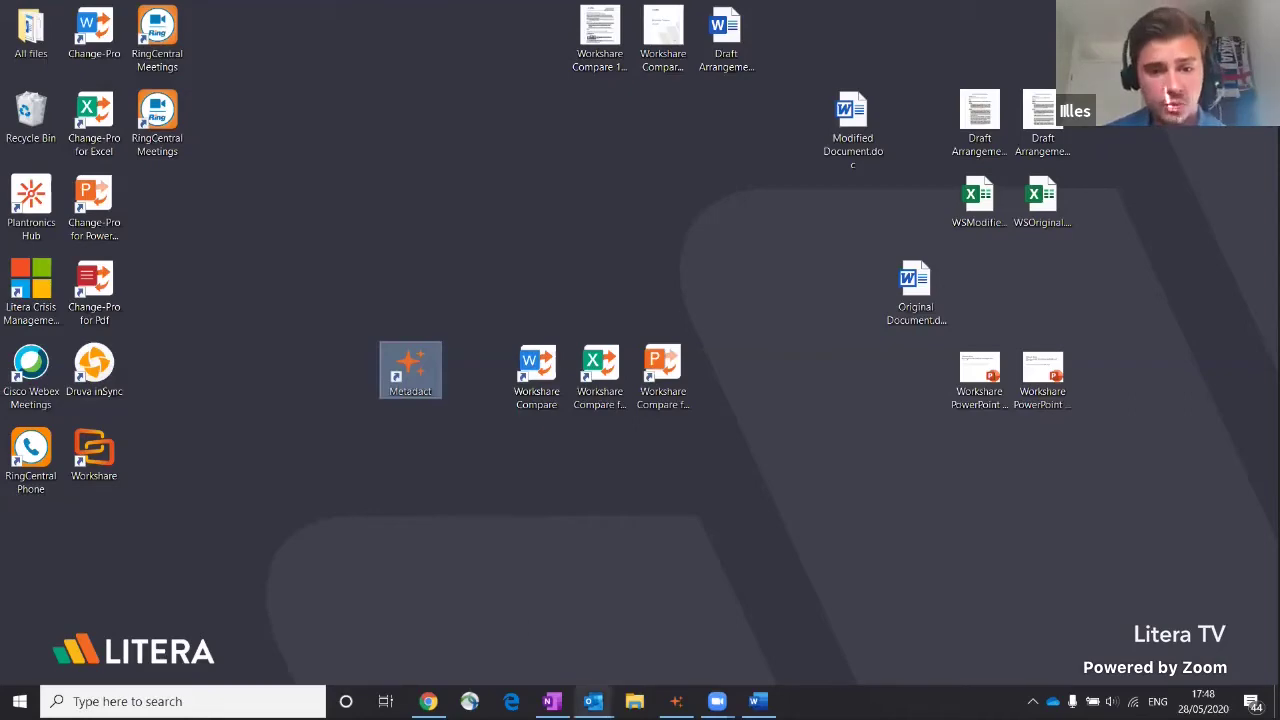
click(593, 701)
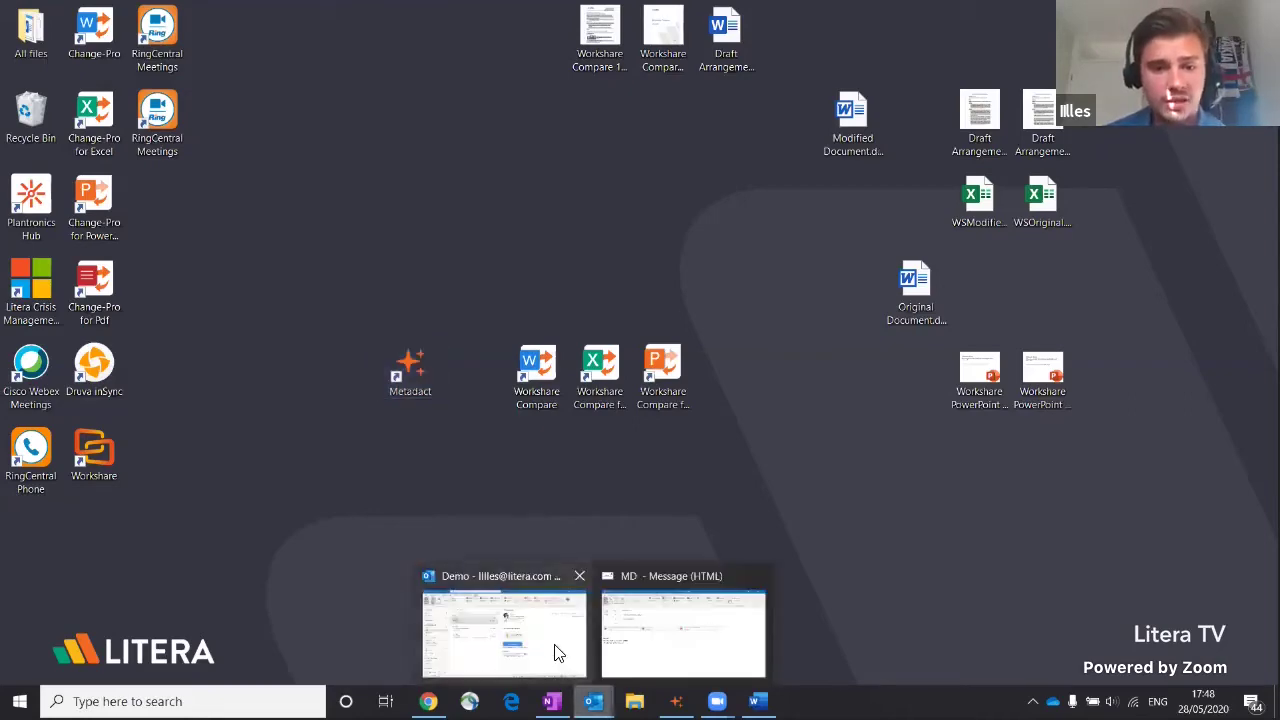
click(651, 638)
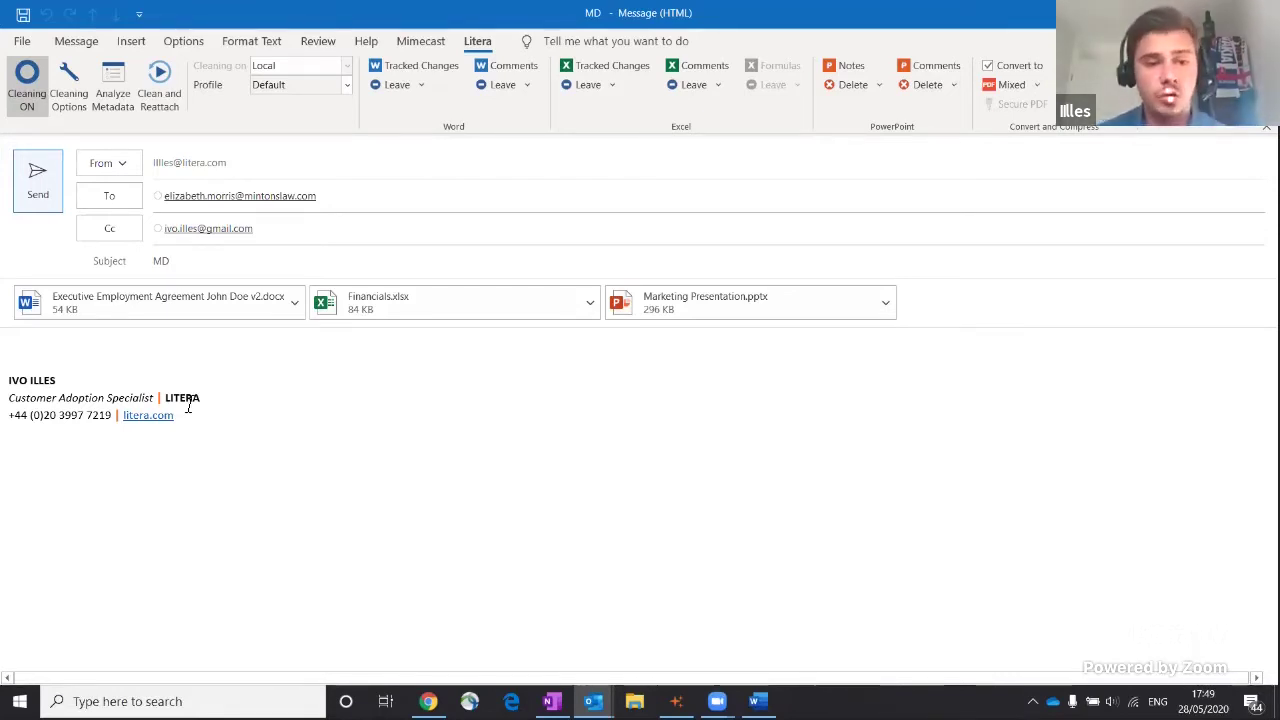
click(108, 345)
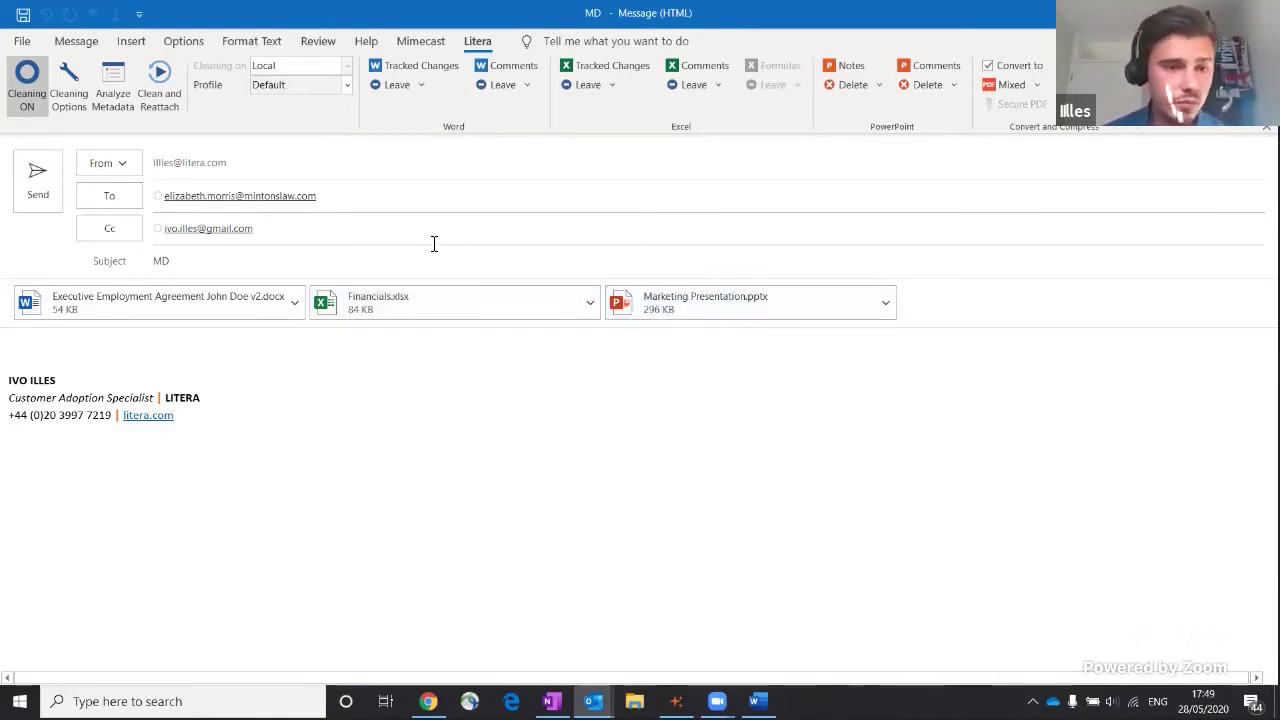
click(342, 203)
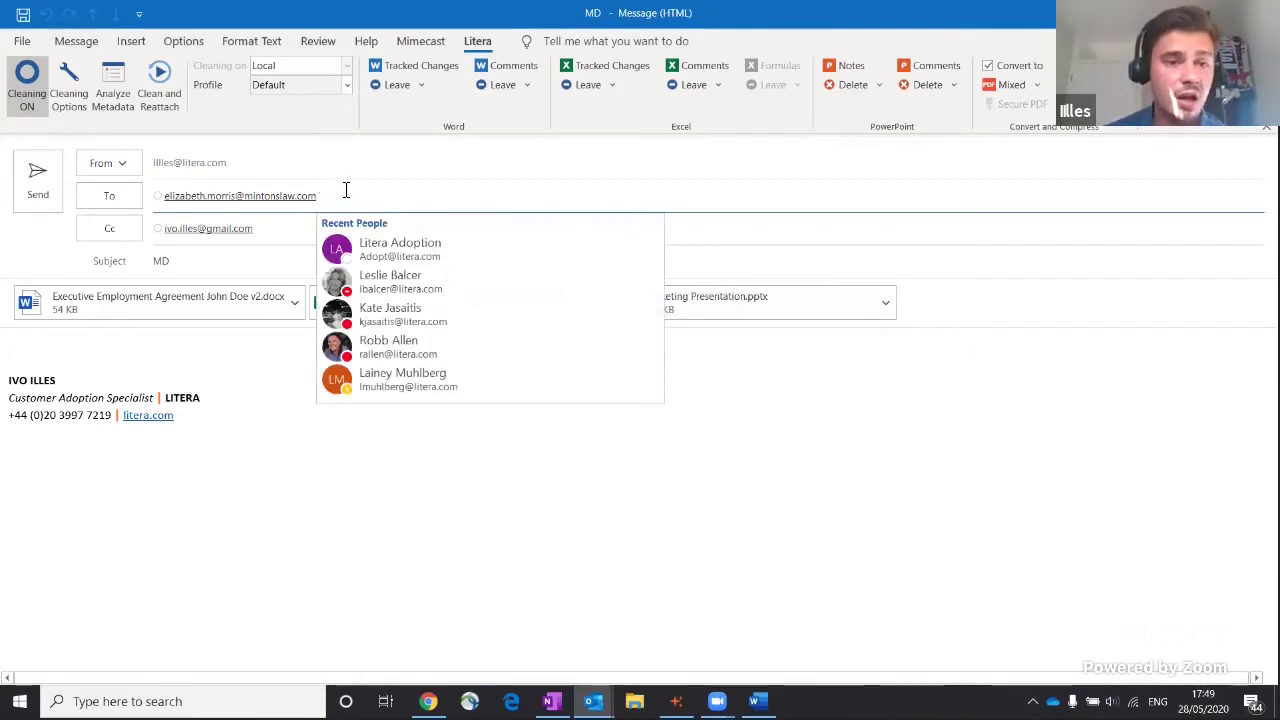
click(349, 180)
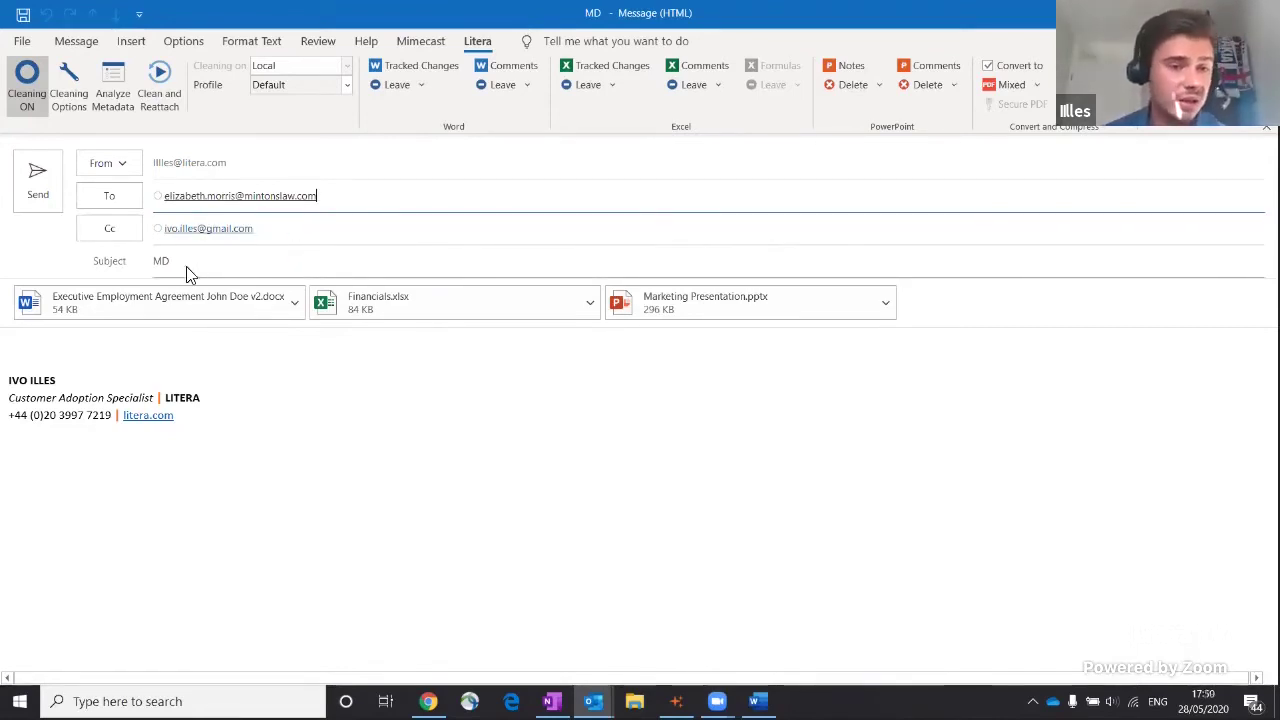
Step: Write "MD demo" in the message body and view the Tracked Changes cleaning choices for Word attachments
click(133, 349)
text(MD)
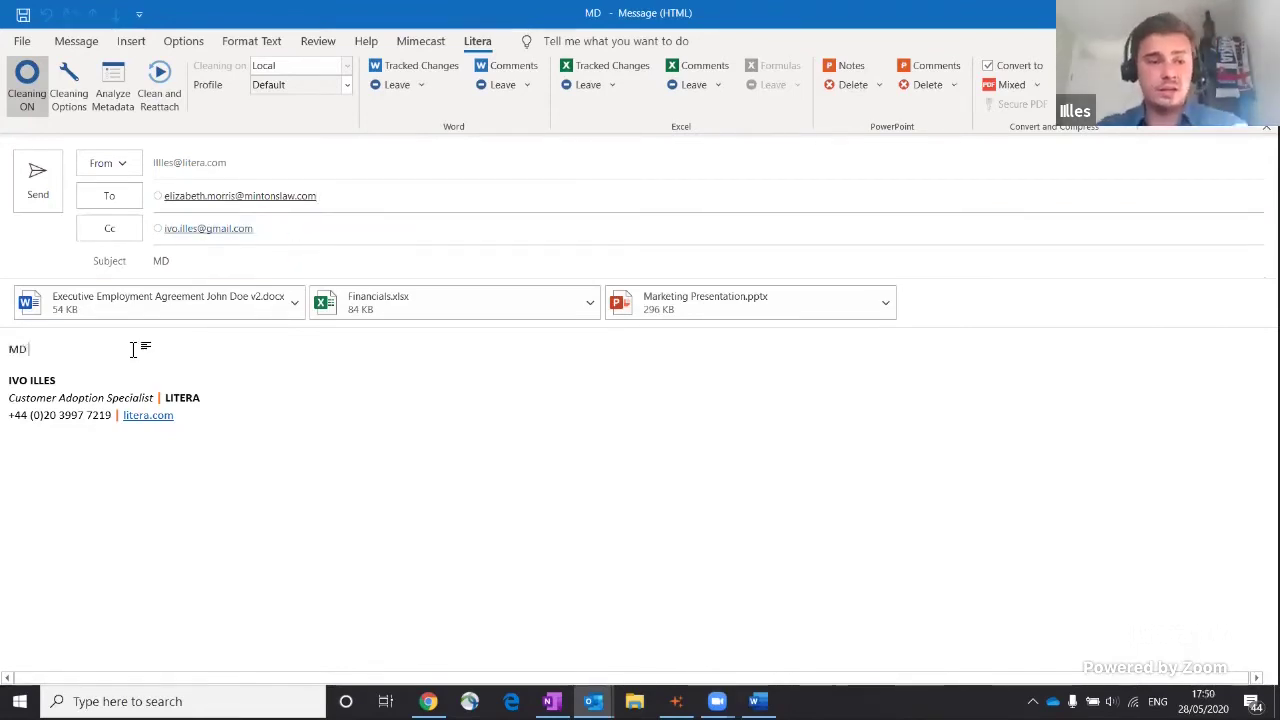
text( demo)
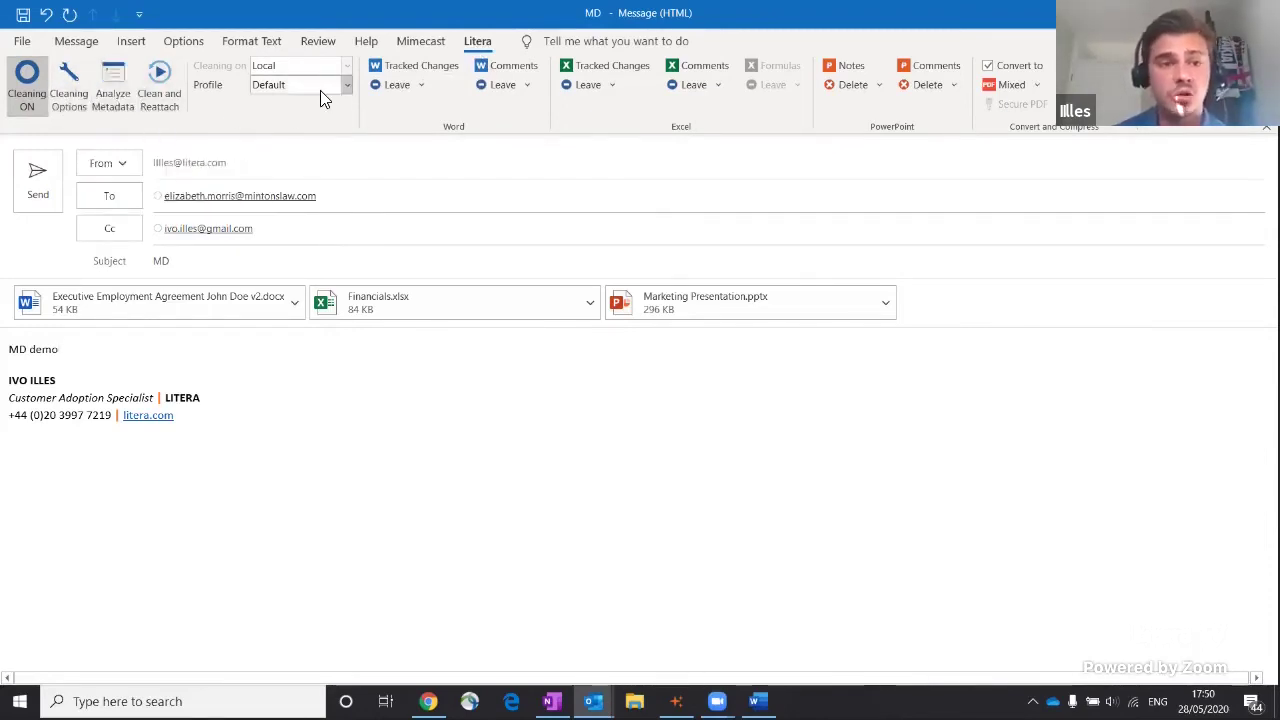
click(420, 84)
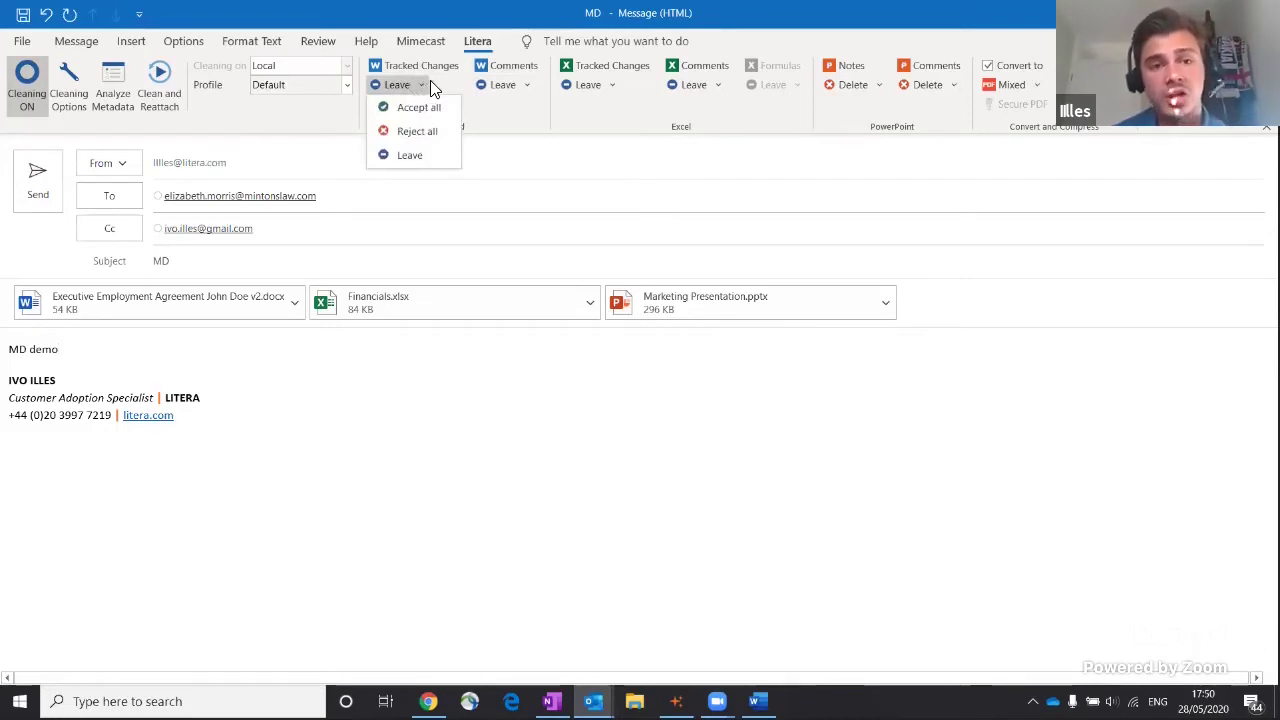
click(452, 88)
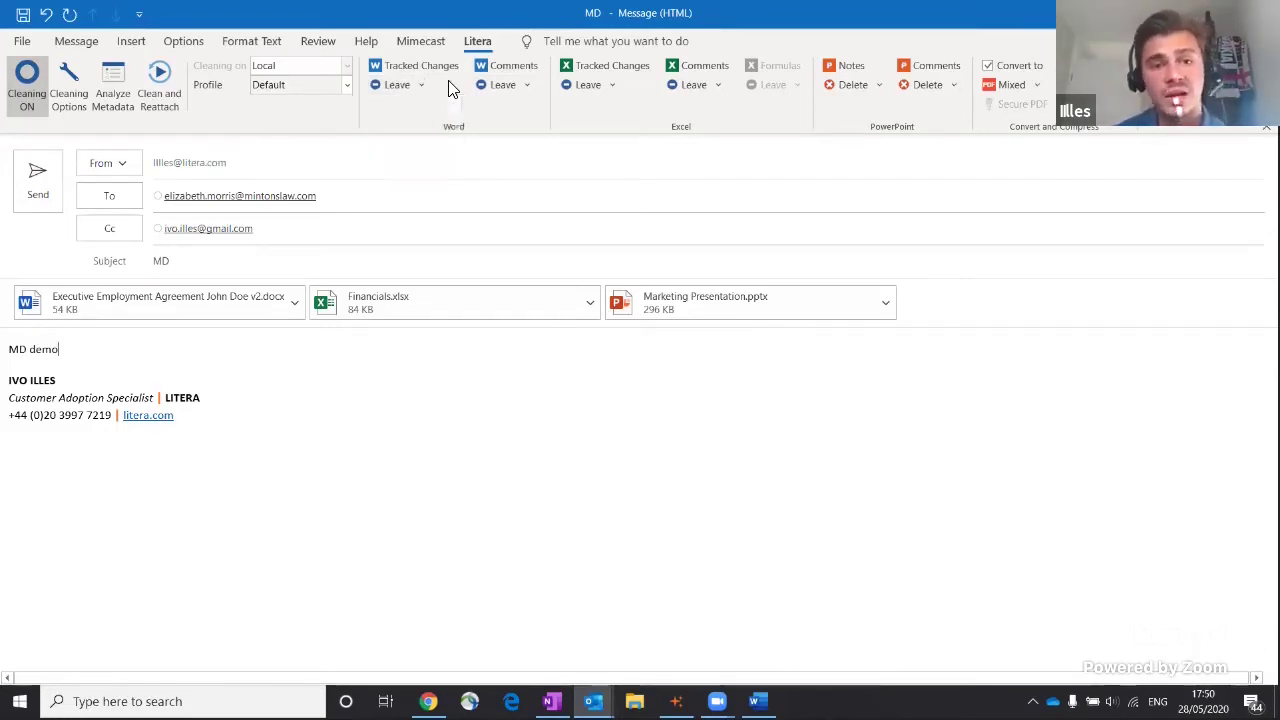
Step: Send the MD message and choose to send anyway despite the risky recipient domains
click(40, 200)
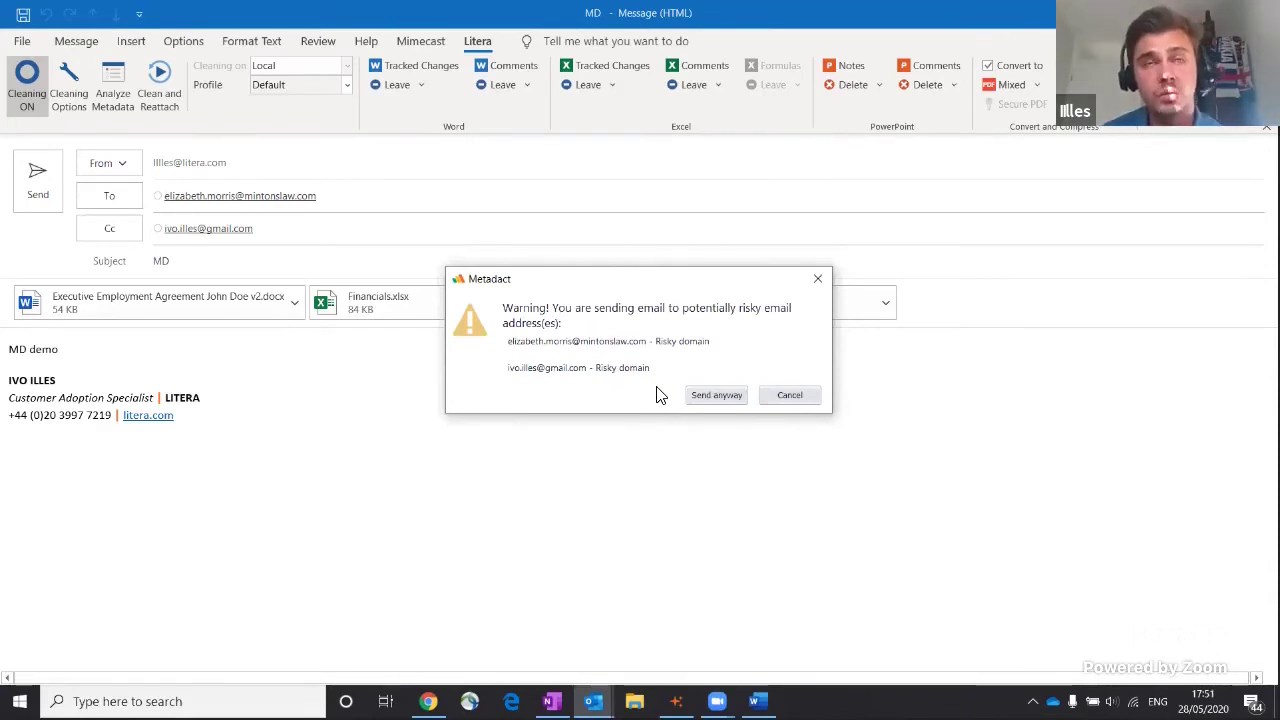
click(712, 395)
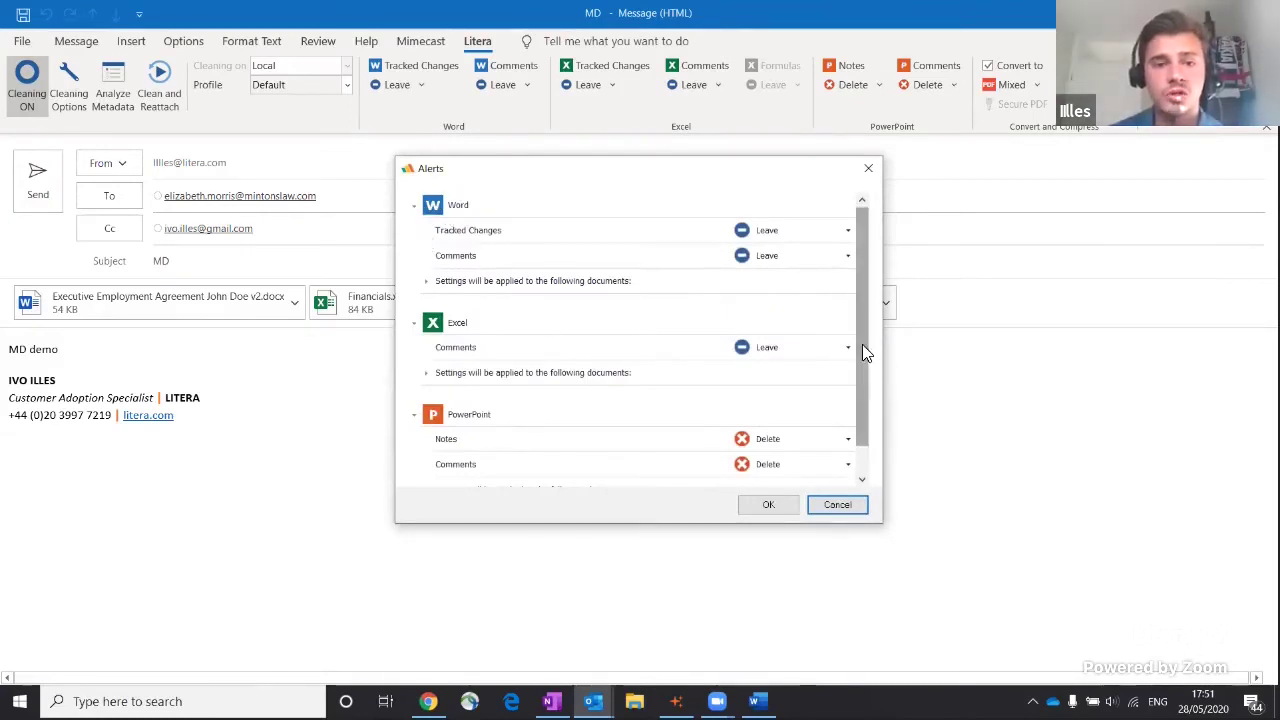
drag(858, 326, 849, 286)
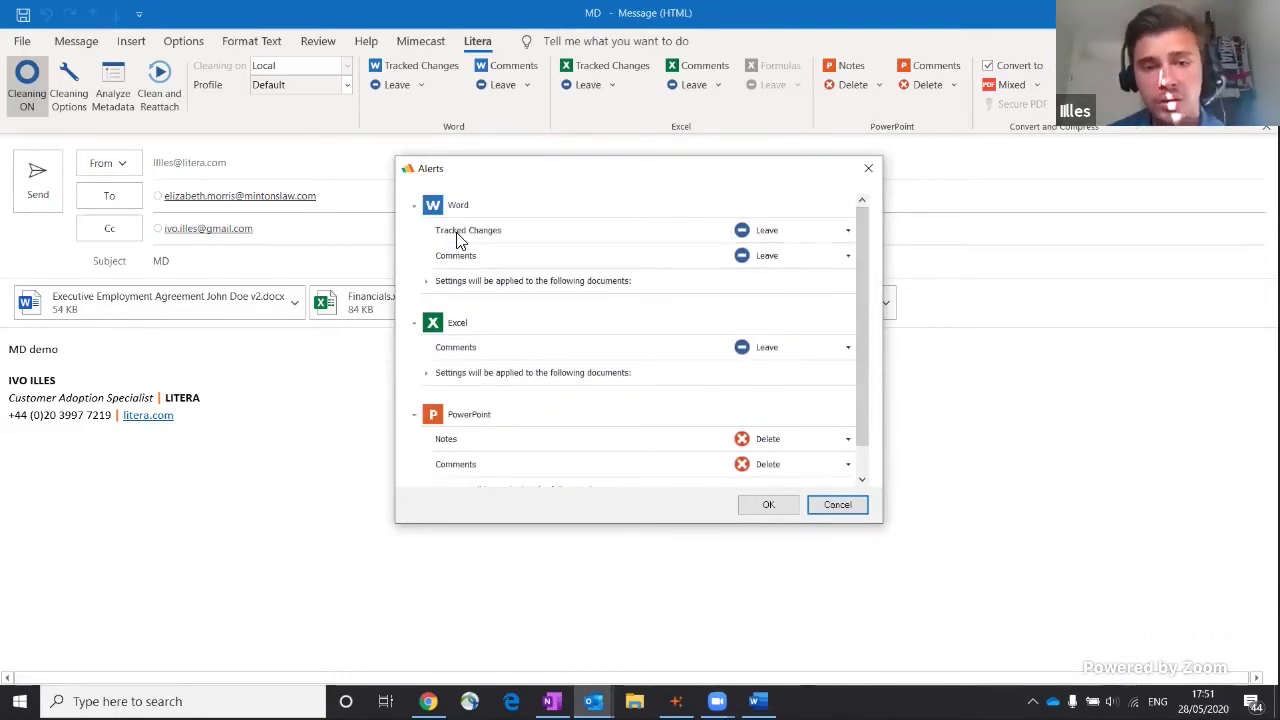
Step: Look over the cleaning choices for Word tracked changes and comments and for PowerPoint notes in the alerts
click(845, 233)
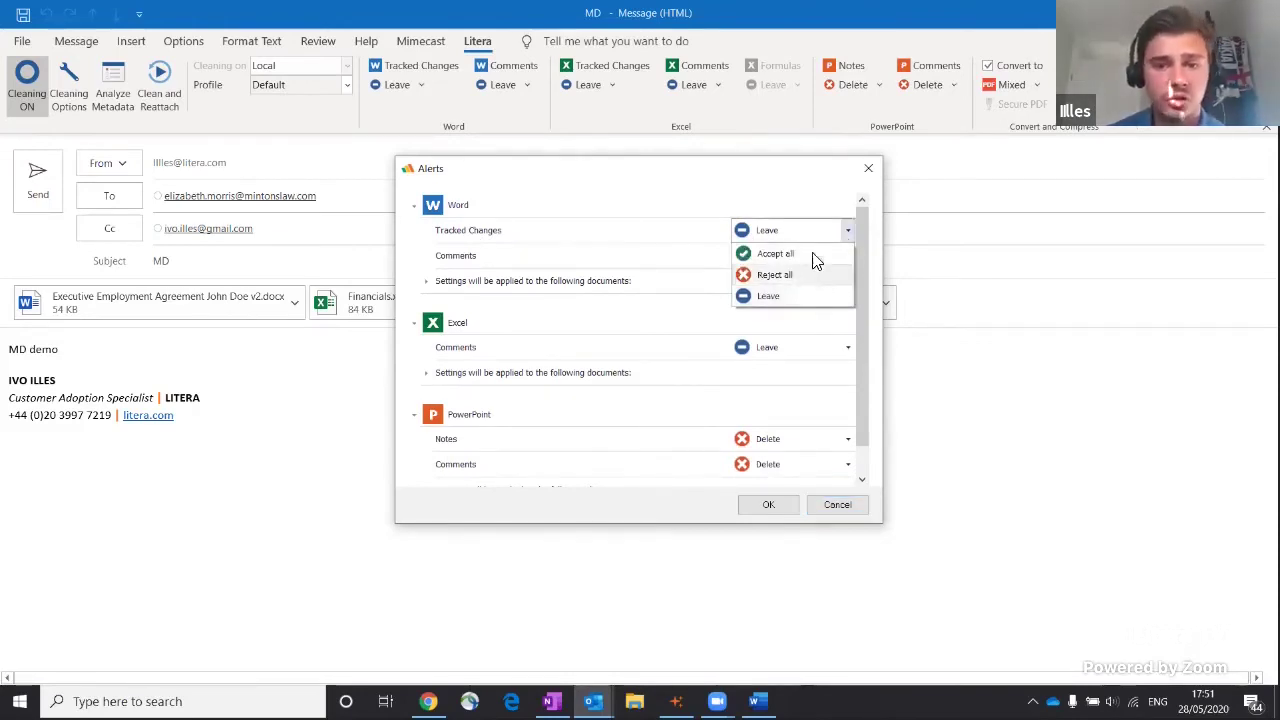
click(779, 195)
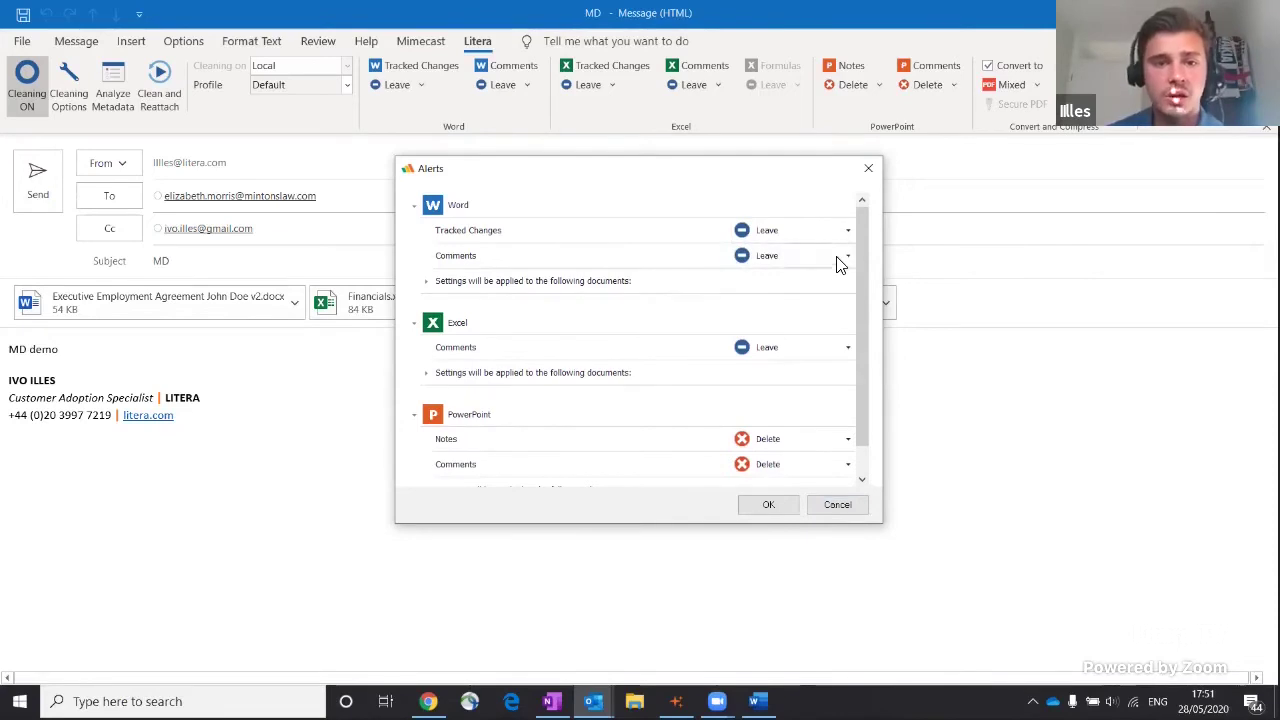
click(846, 257)
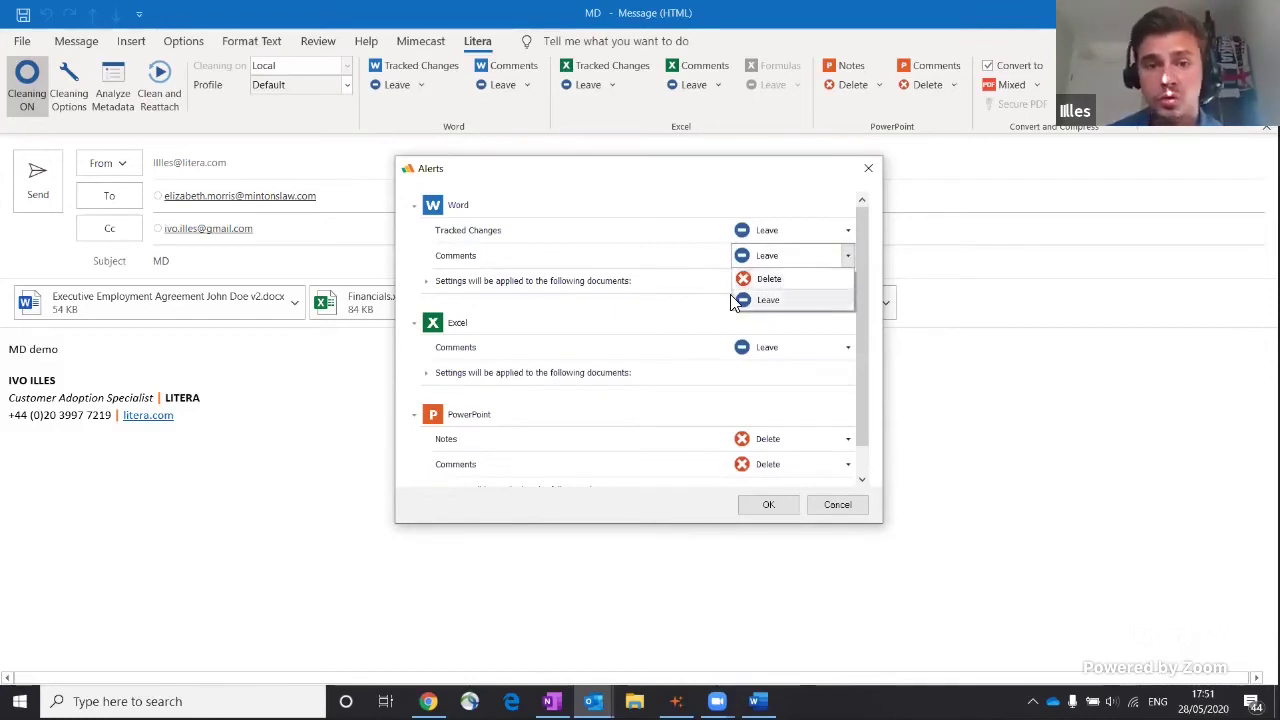
click(698, 275)
scroll(864, 298, down, 1)
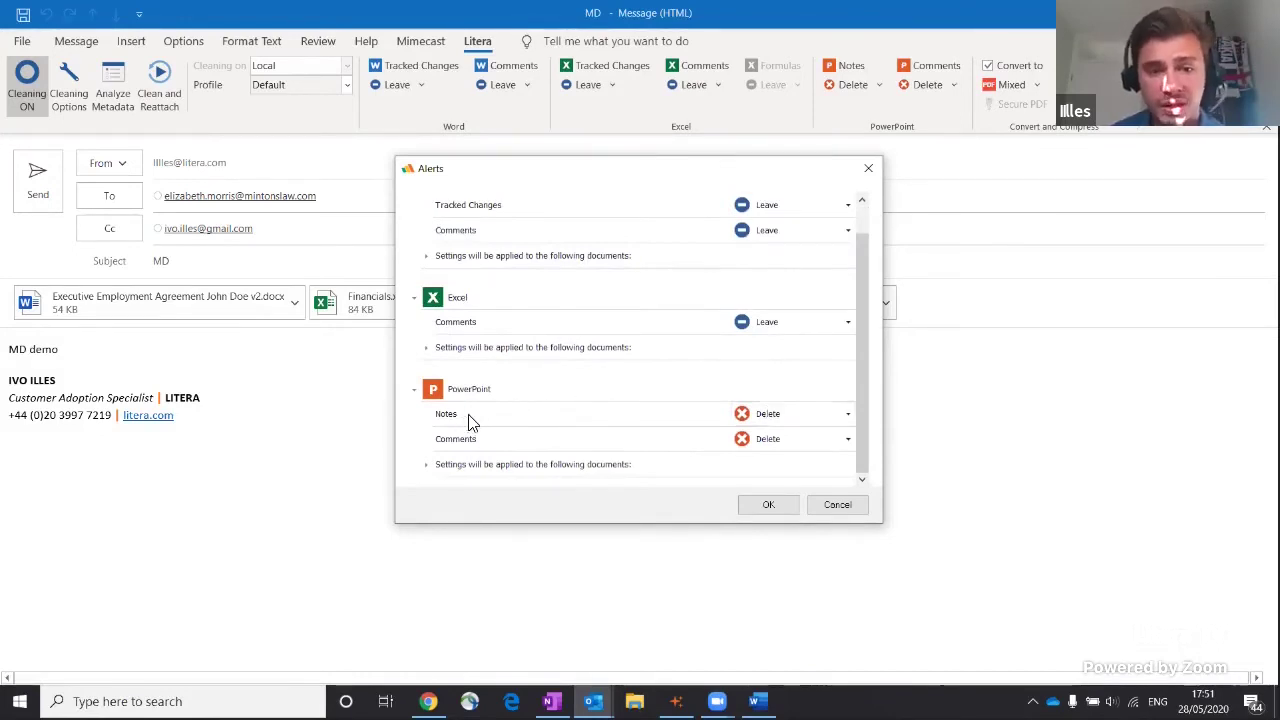
click(819, 415)
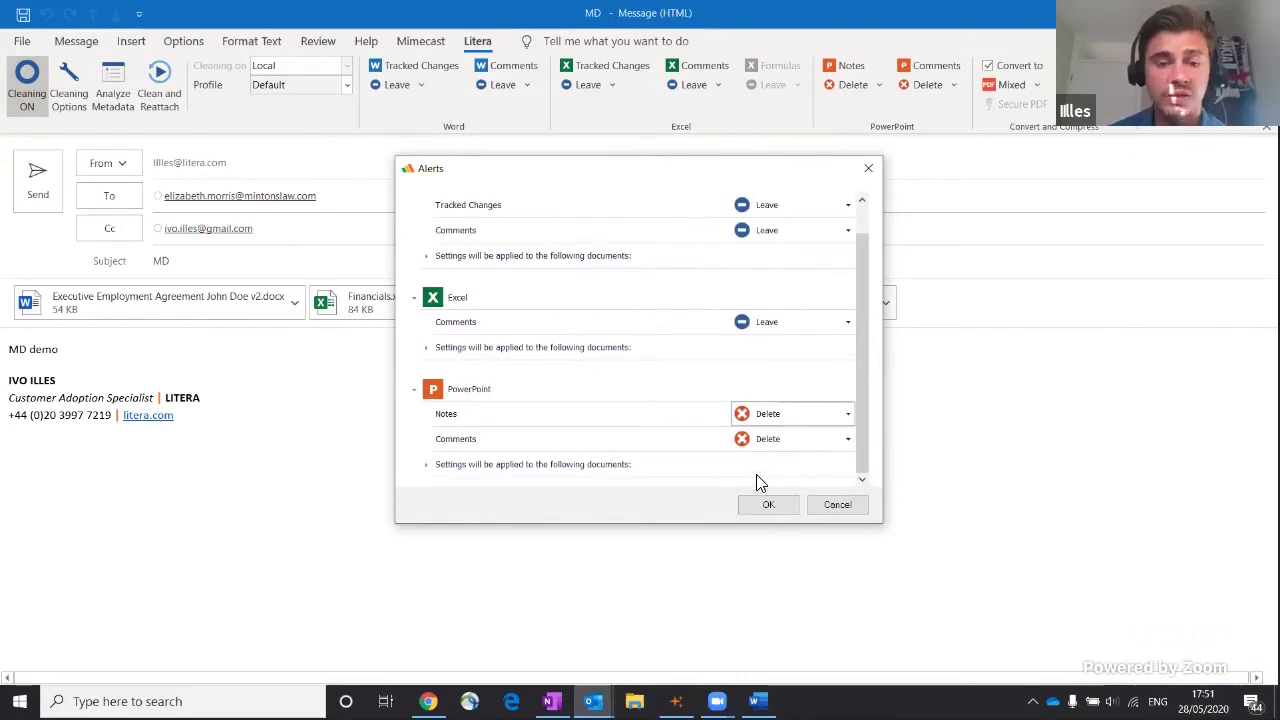
scroll(862, 314, up, 1)
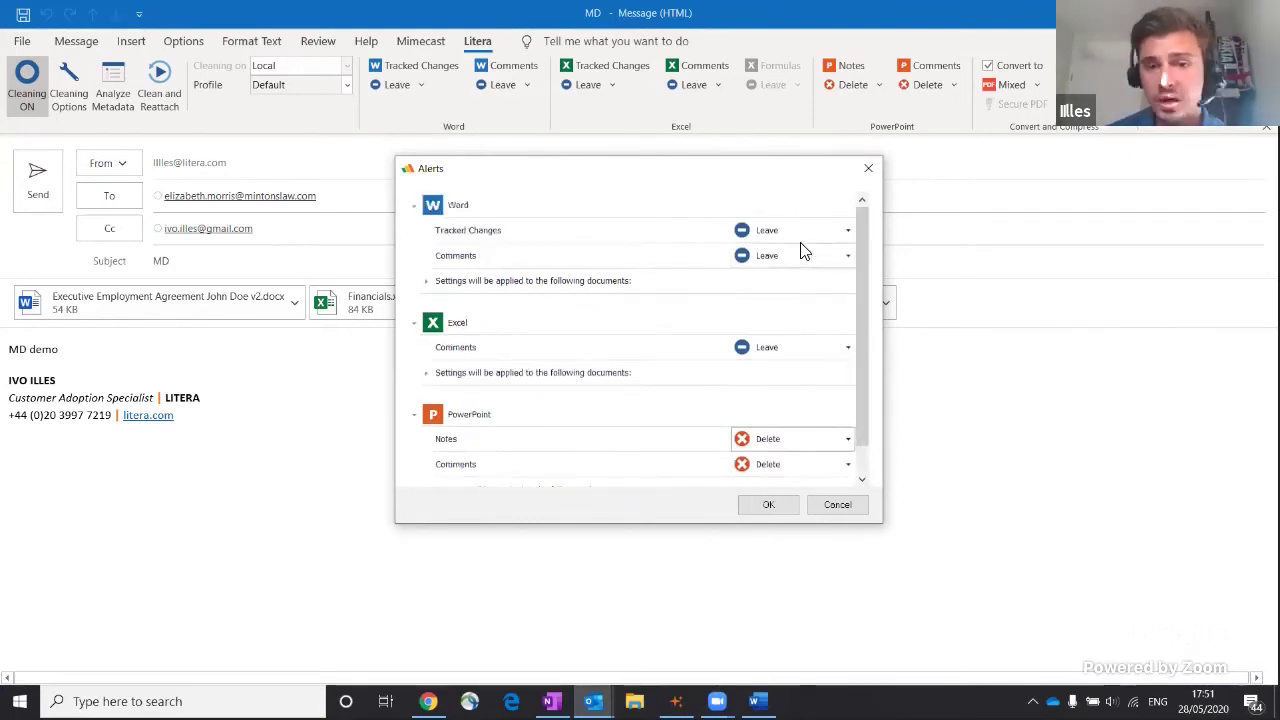
Step: Set Word tracked changes to Accept all and Word comments to Delete, and confirm the alerts
click(829, 238)
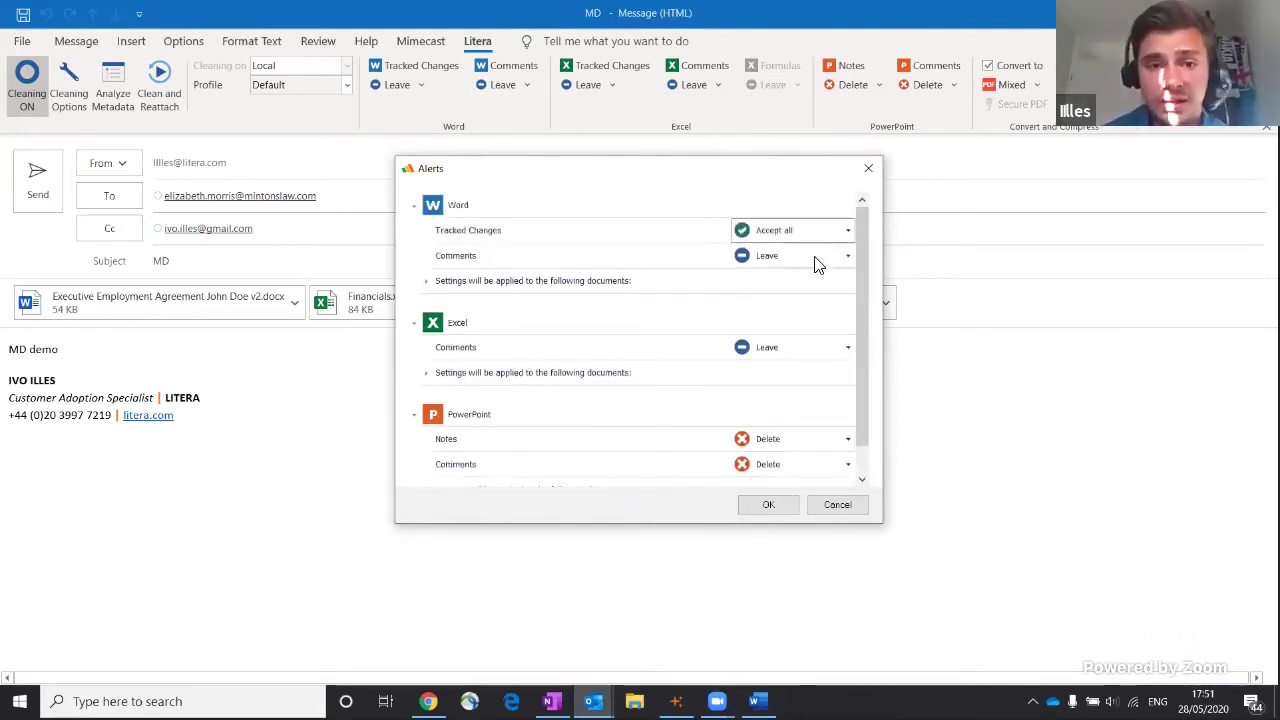
click(846, 262)
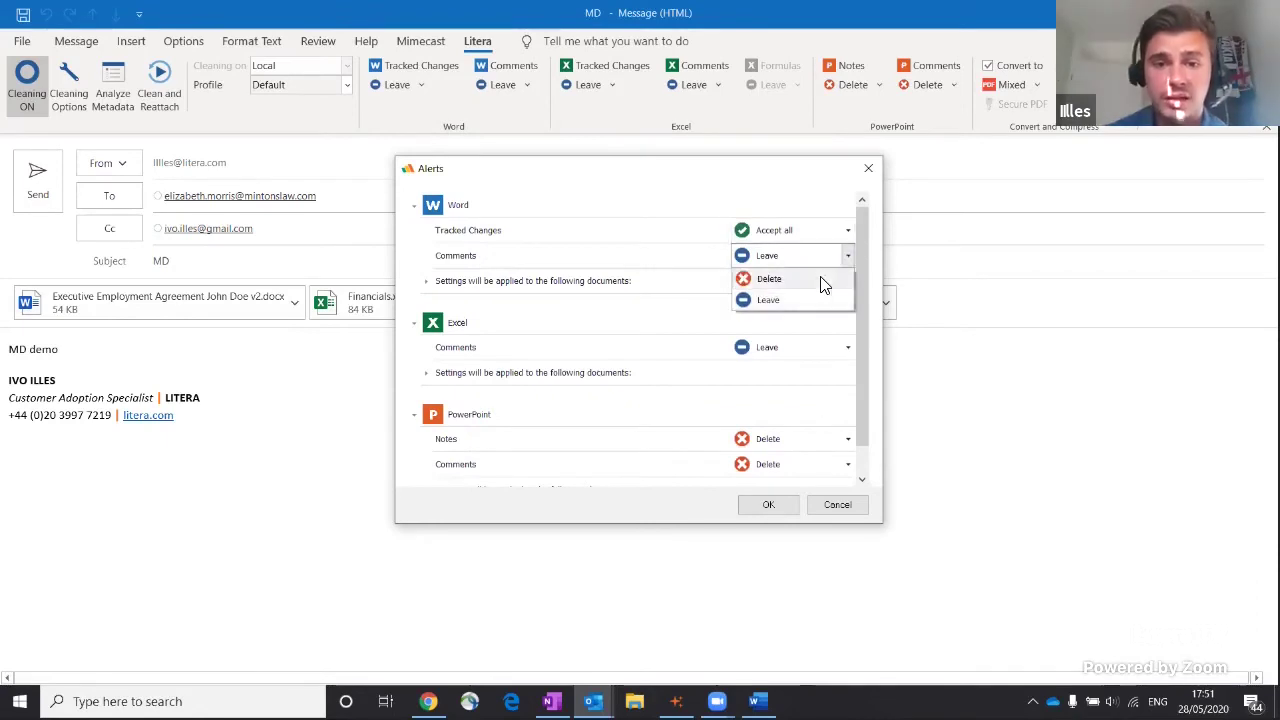
click(812, 280)
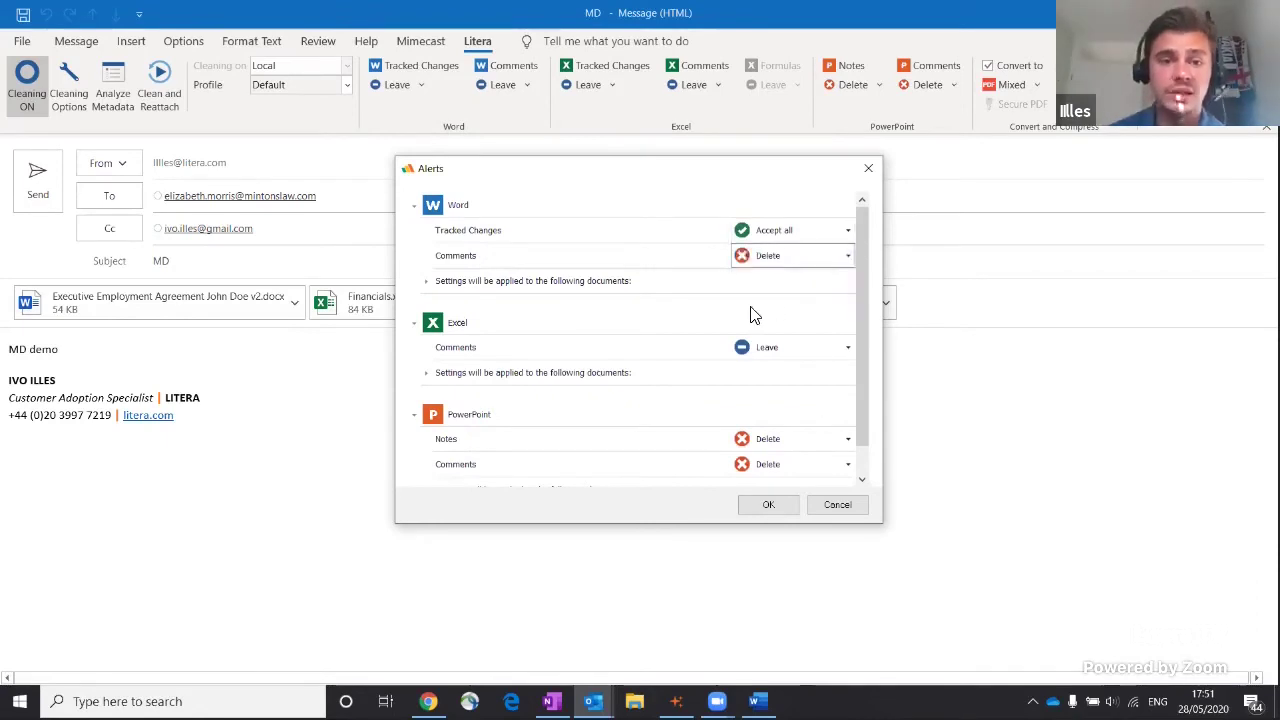
click(764, 506)
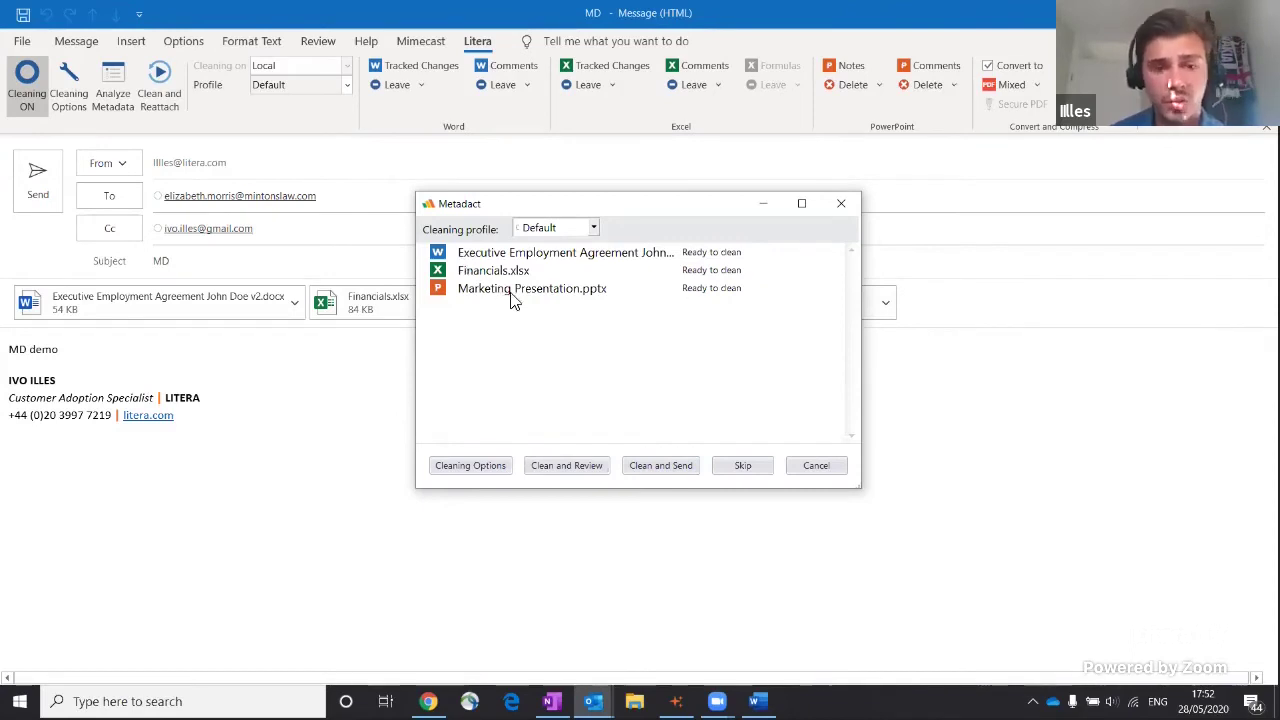
Step: View the available cleaning profiles while keeping the Default profile
click(591, 230)
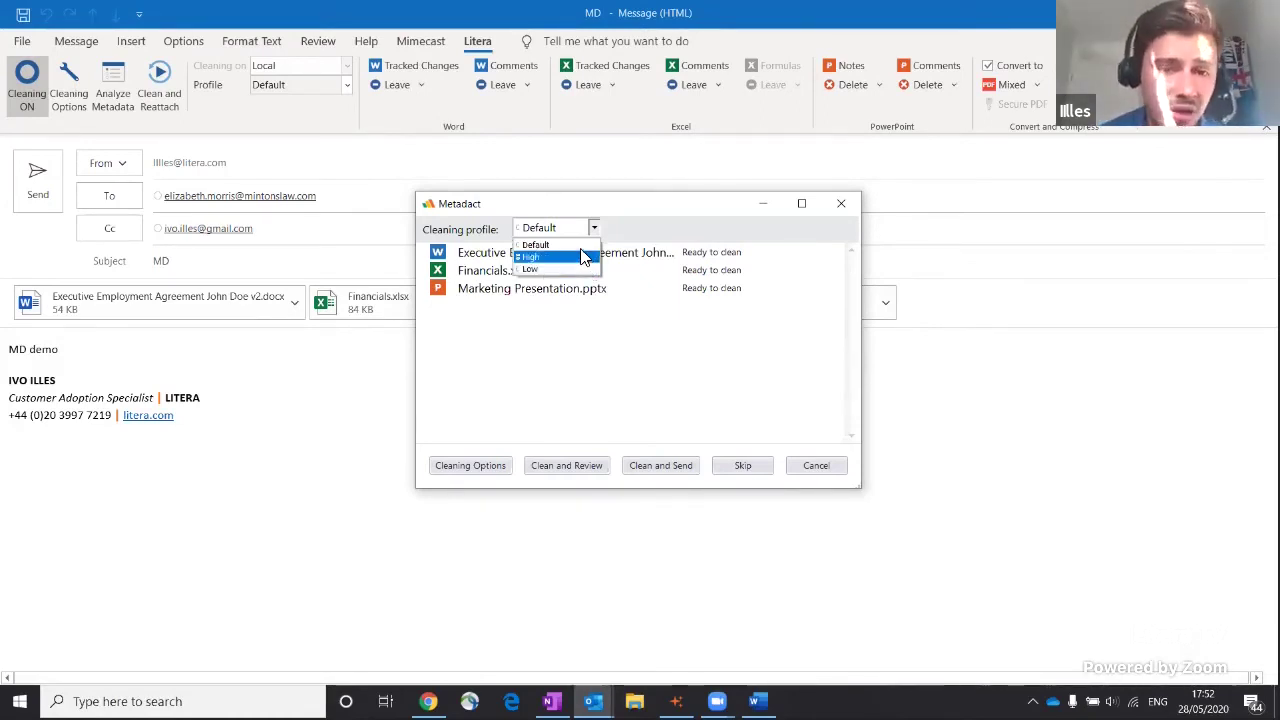
click(575, 368)
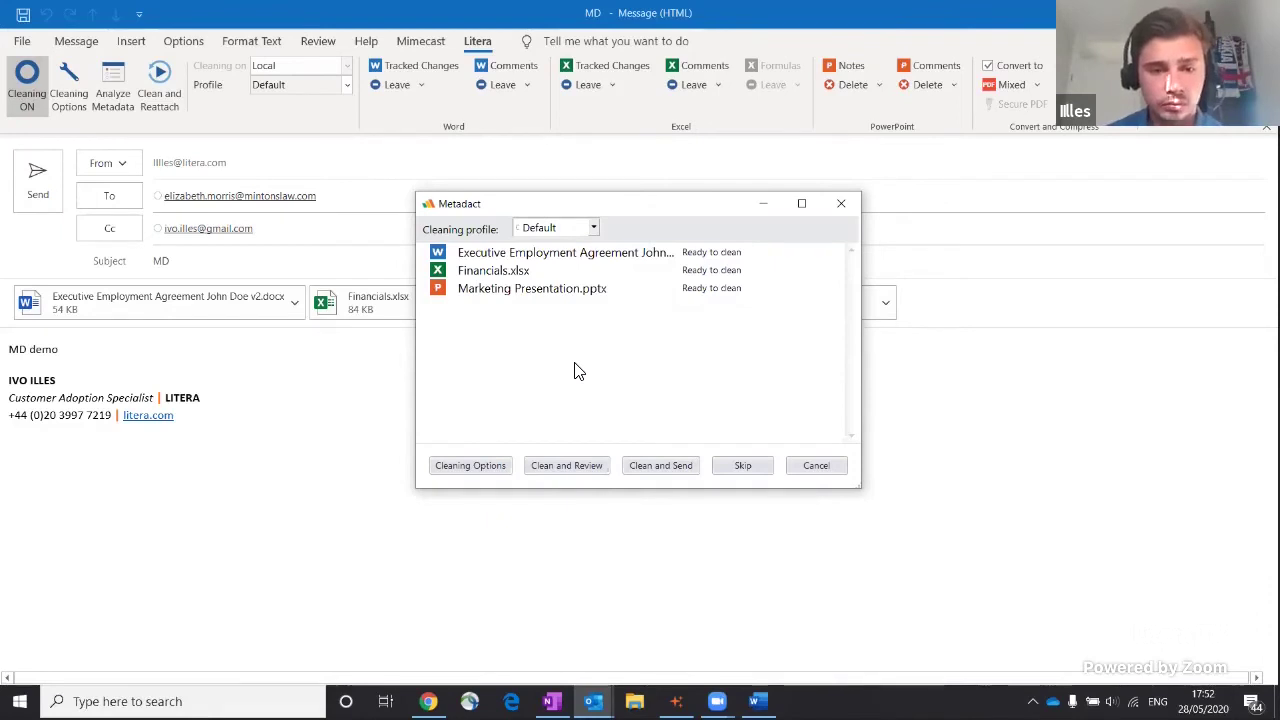
click(471, 466)
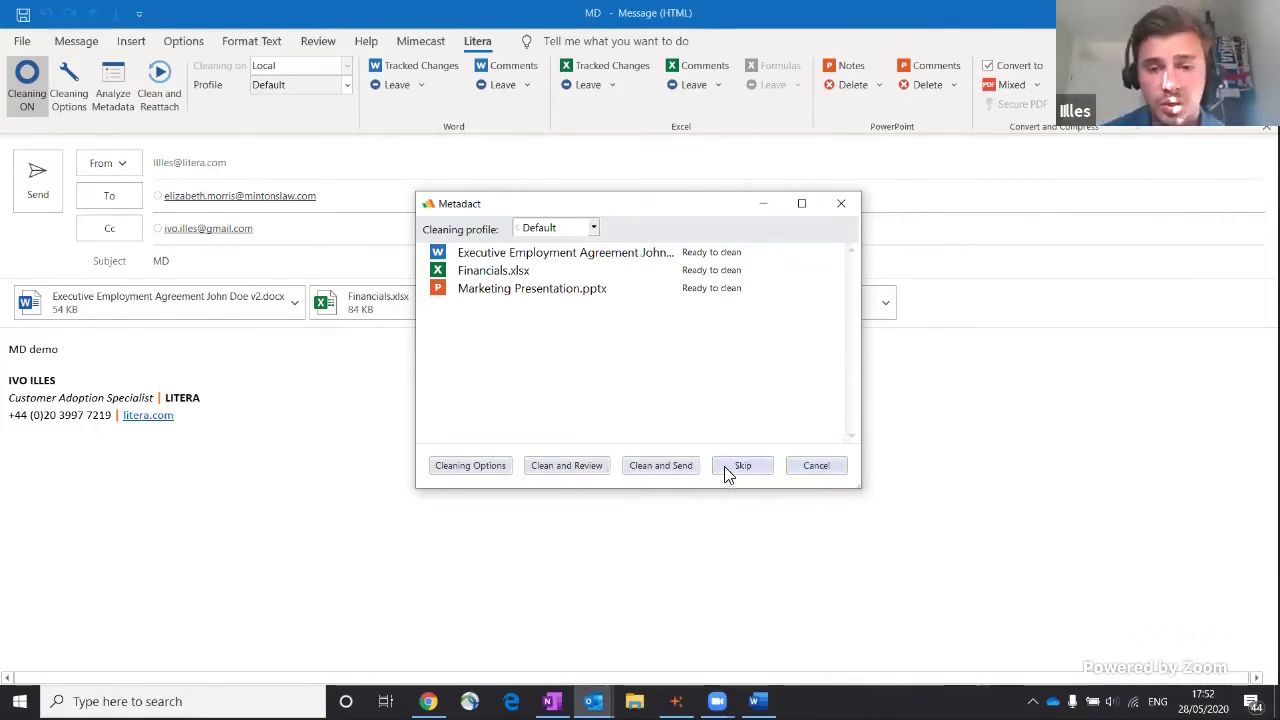
Step: Open the cleaning options and choose Accept all for tracked changes in the employment agreement
click(475, 471)
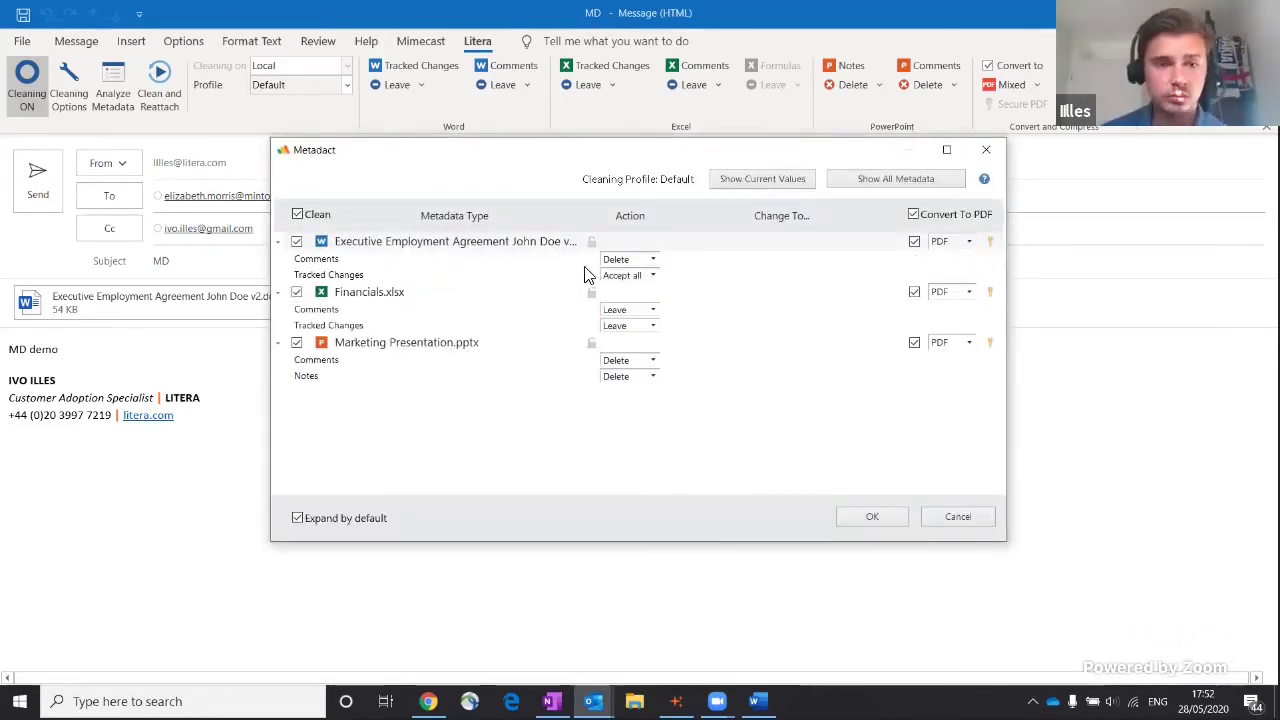
click(650, 276)
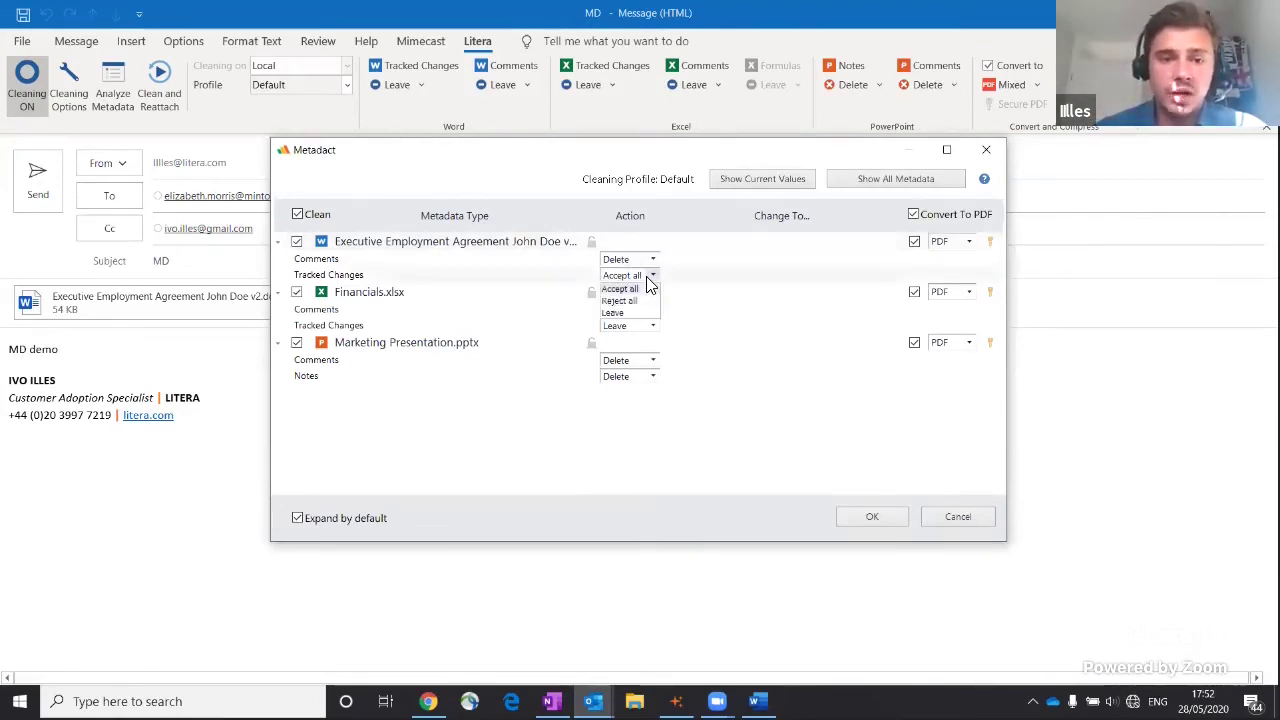
click(647, 287)
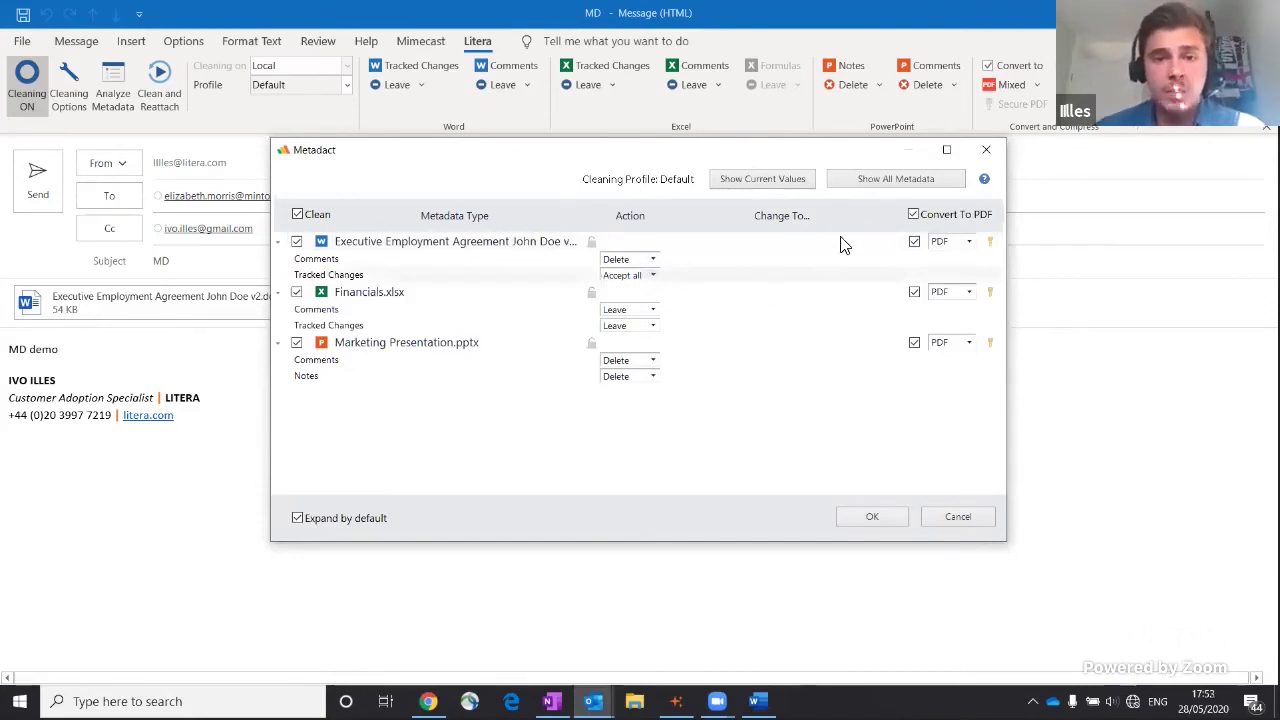
Step: Restrict PDF conversion to the employment agreement and Financials.xlsx, and confirm the cleaning options
click(913, 215)
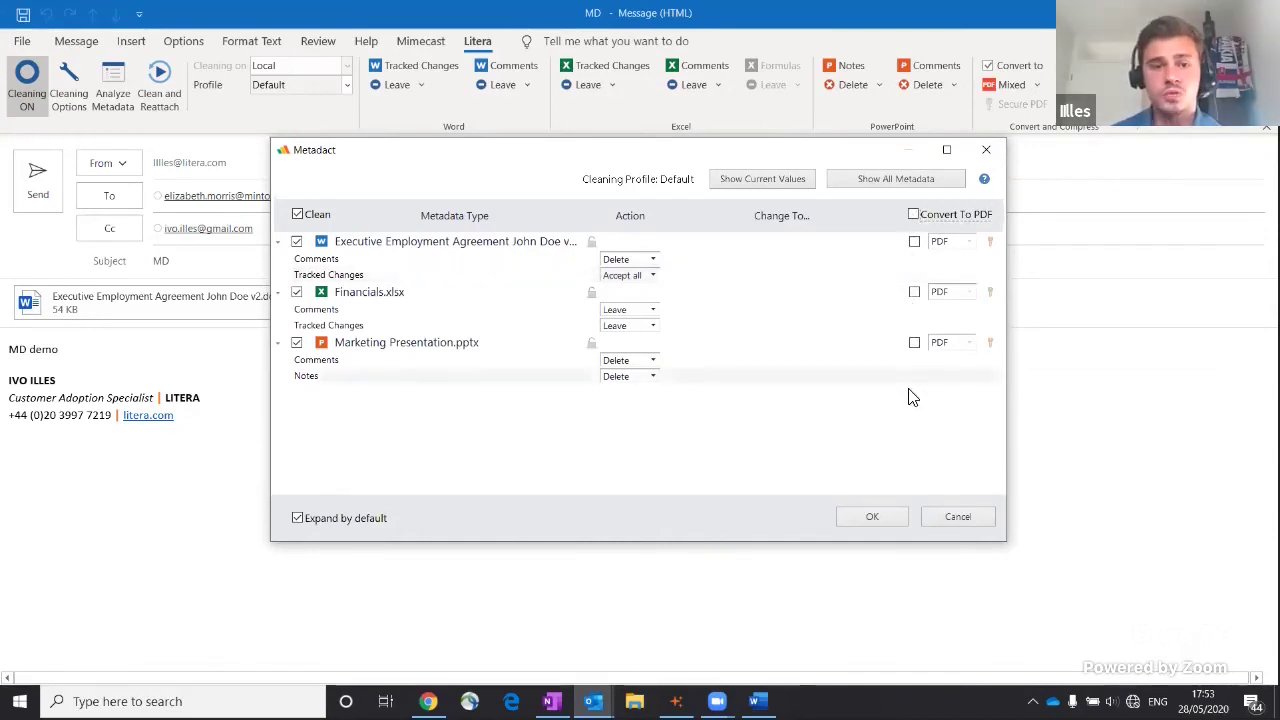
click(914, 243)
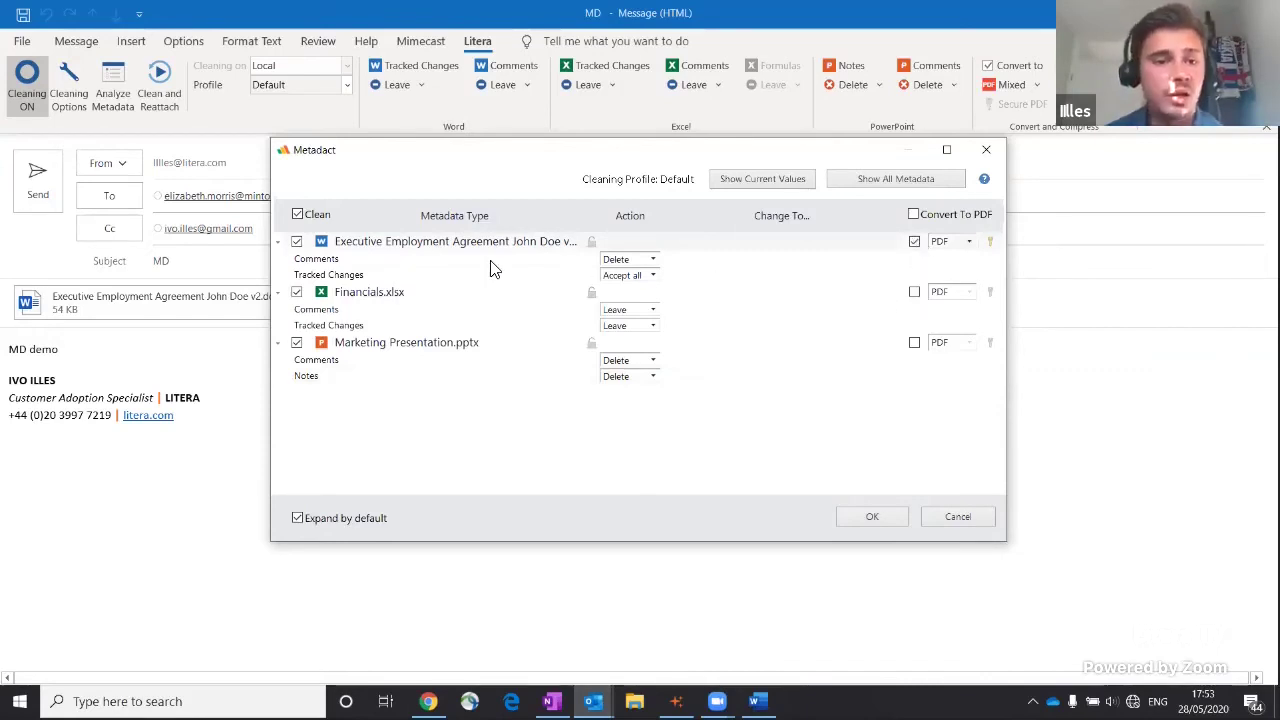
click(914, 292)
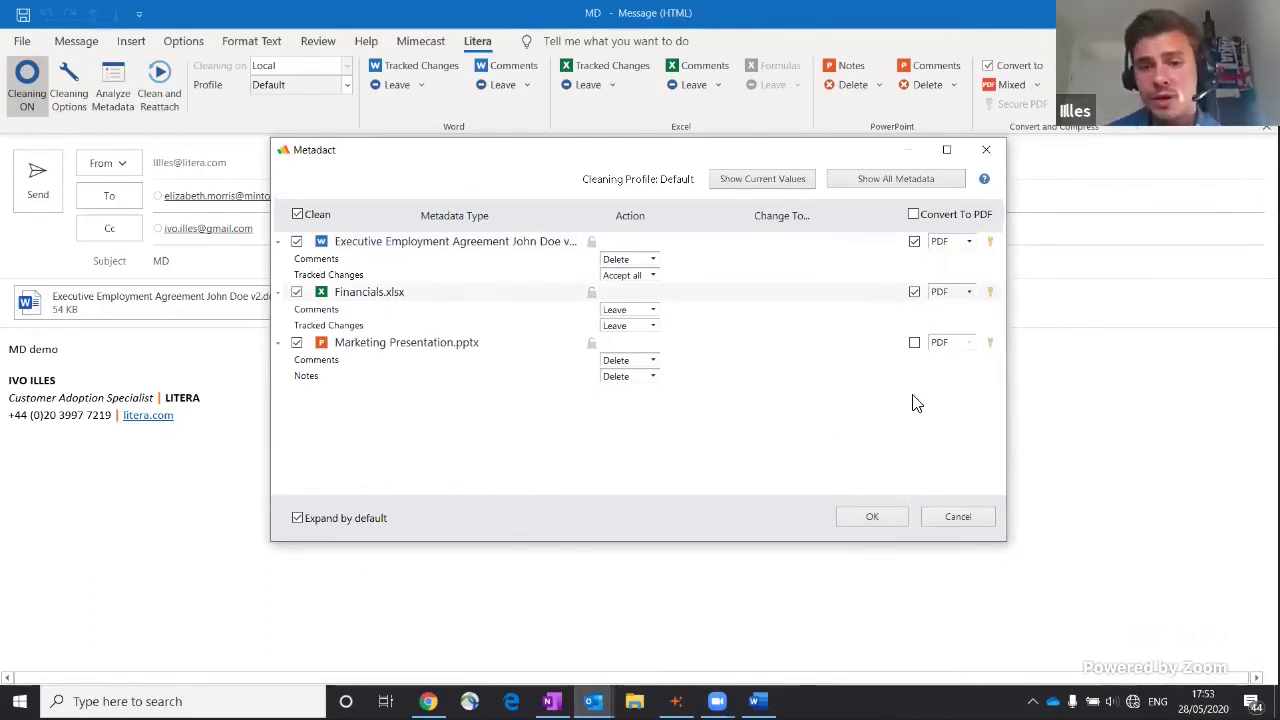
click(872, 517)
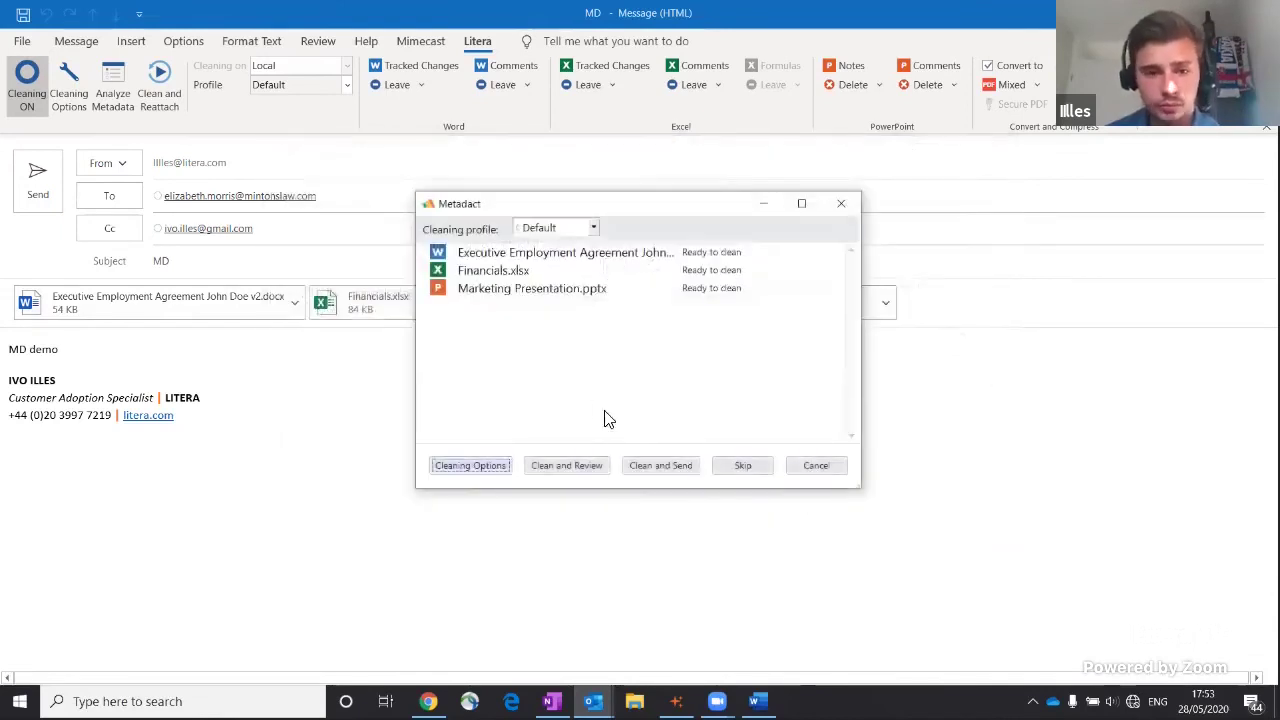
Step: Clean the attachments for review, maximize the cleaning results and collapse the employment agreement's entries
click(563, 468)
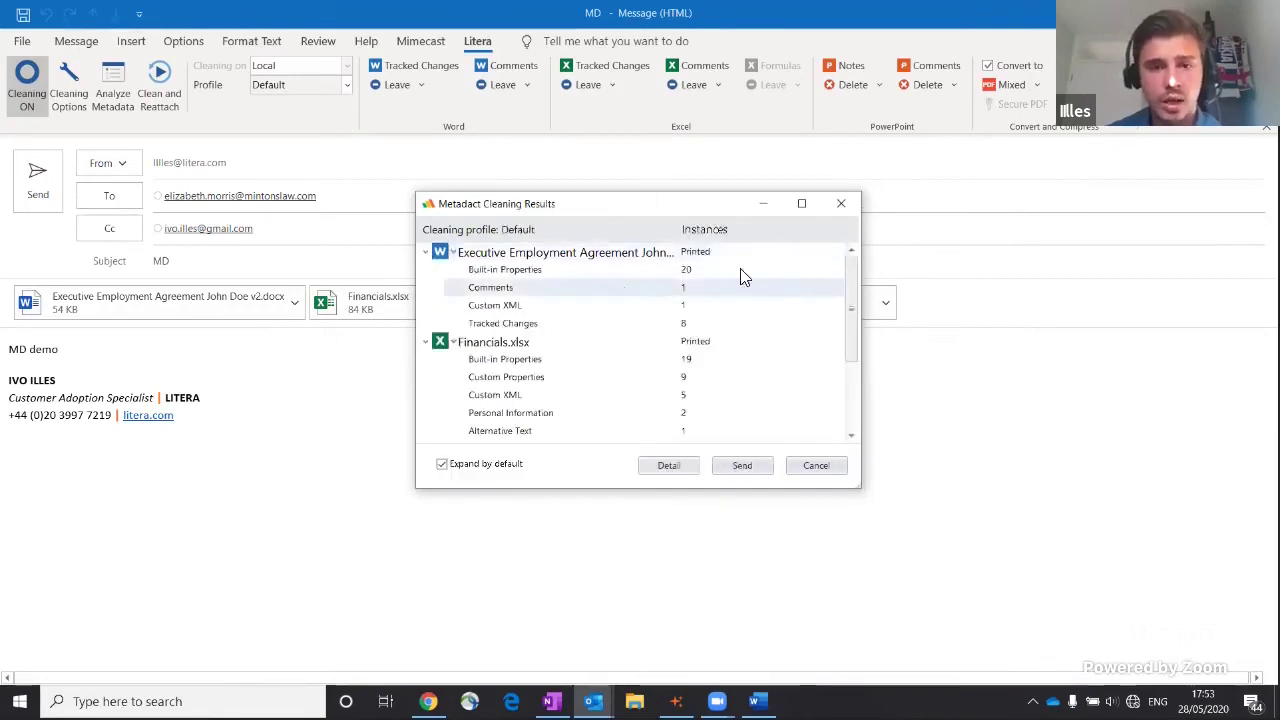
click(802, 206)
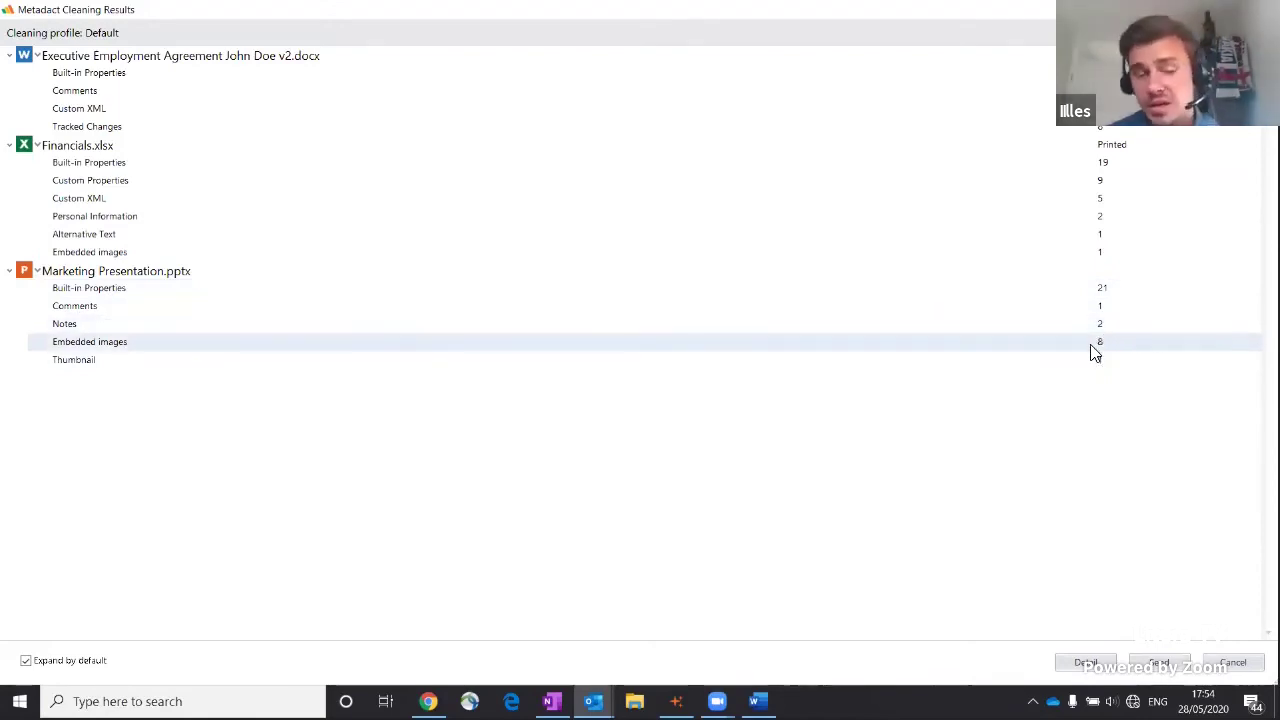
click(10, 57)
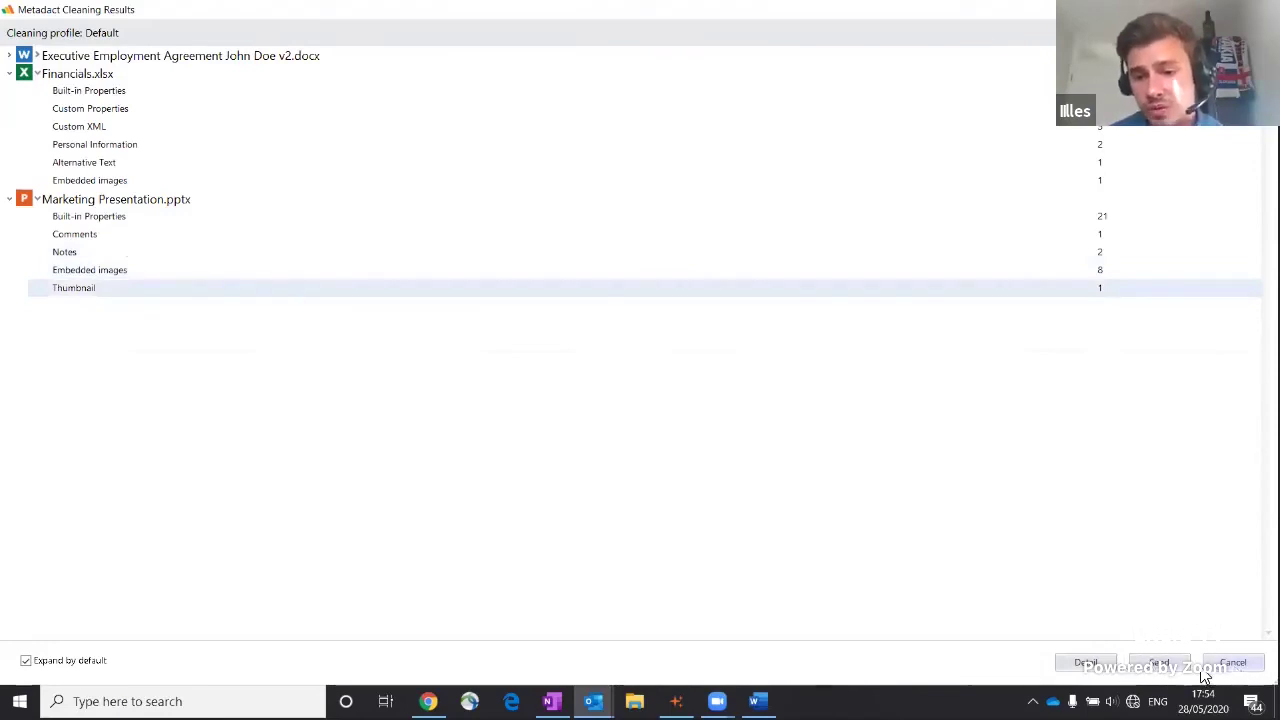
Step: Open the detail report and expand the Word, Excel and PowerPoint groups to view each file's risk level
click(1097, 668)
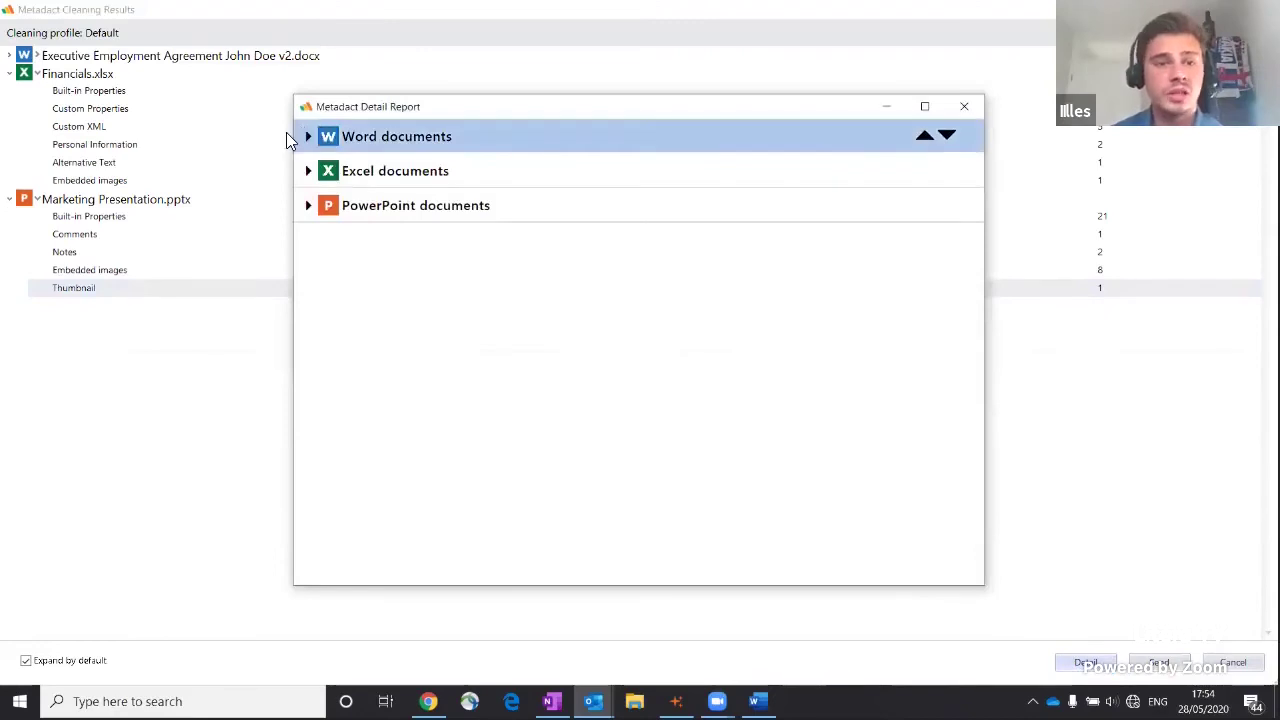
click(308, 136)
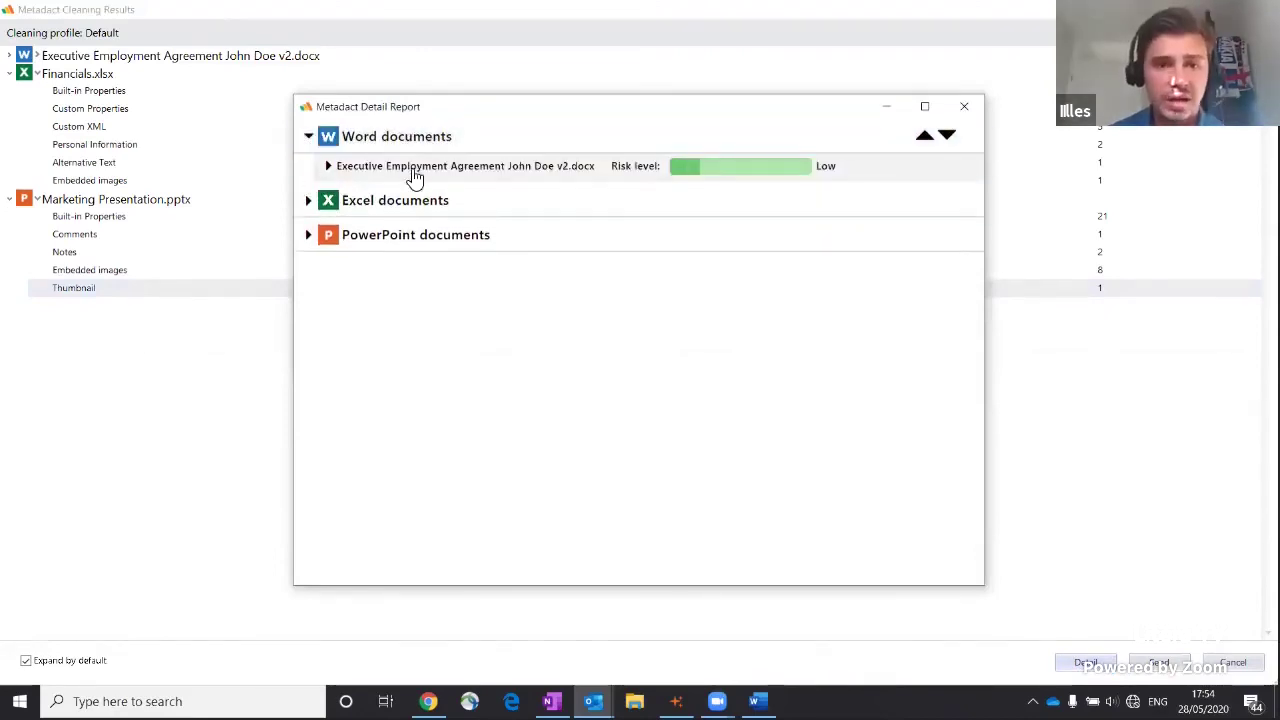
click(310, 201)
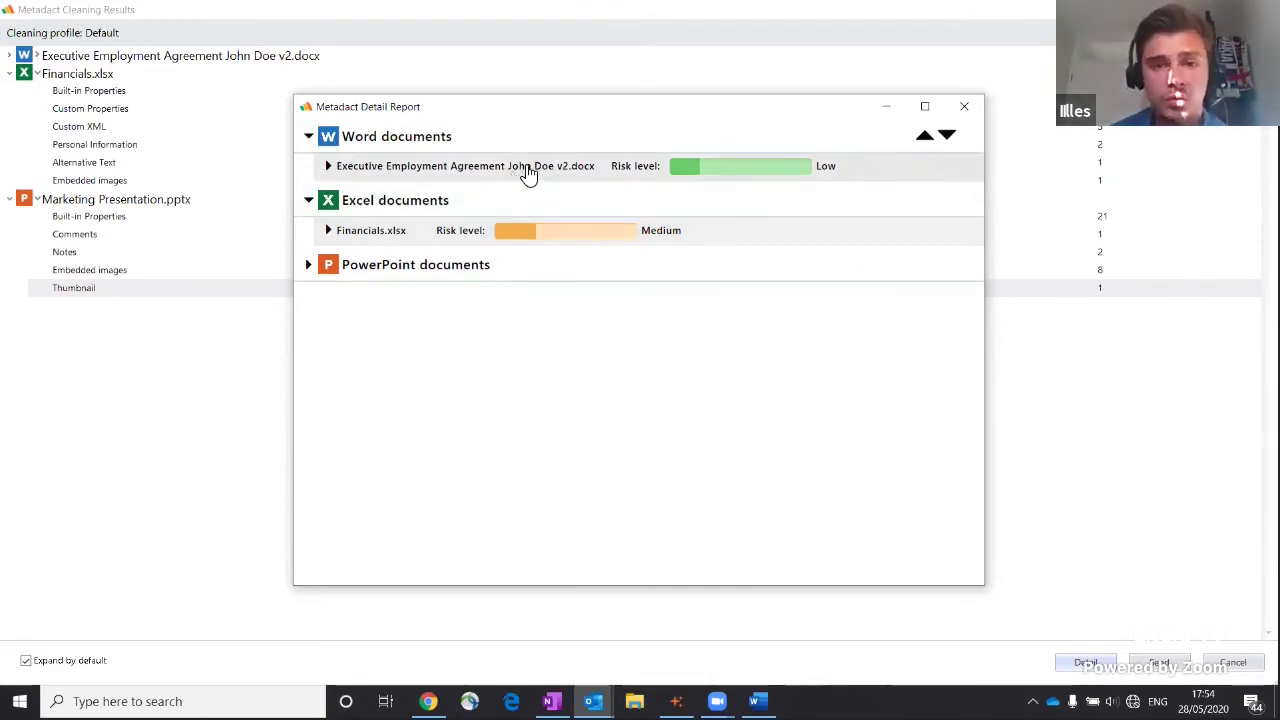
click(306, 267)
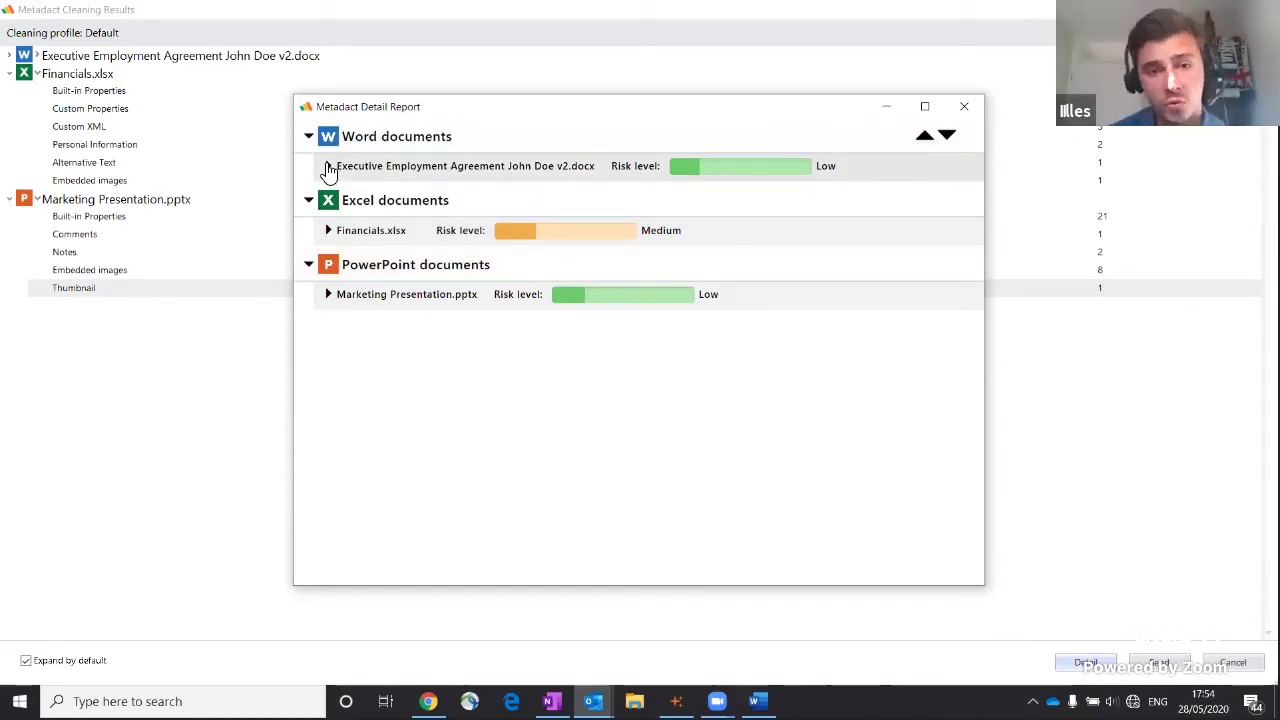
Step: Examine the employment agreement's statistics, including total processing time, and its detected metadata in the detail report
click(328, 167)
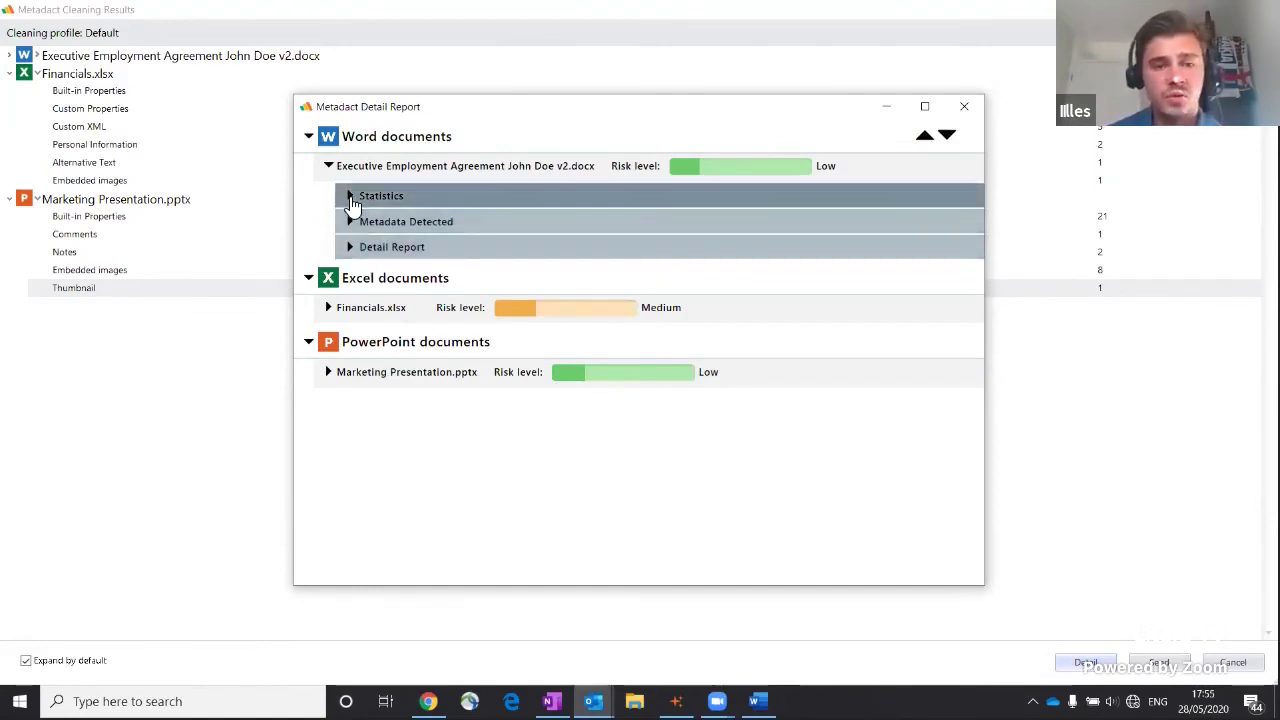
click(352, 198)
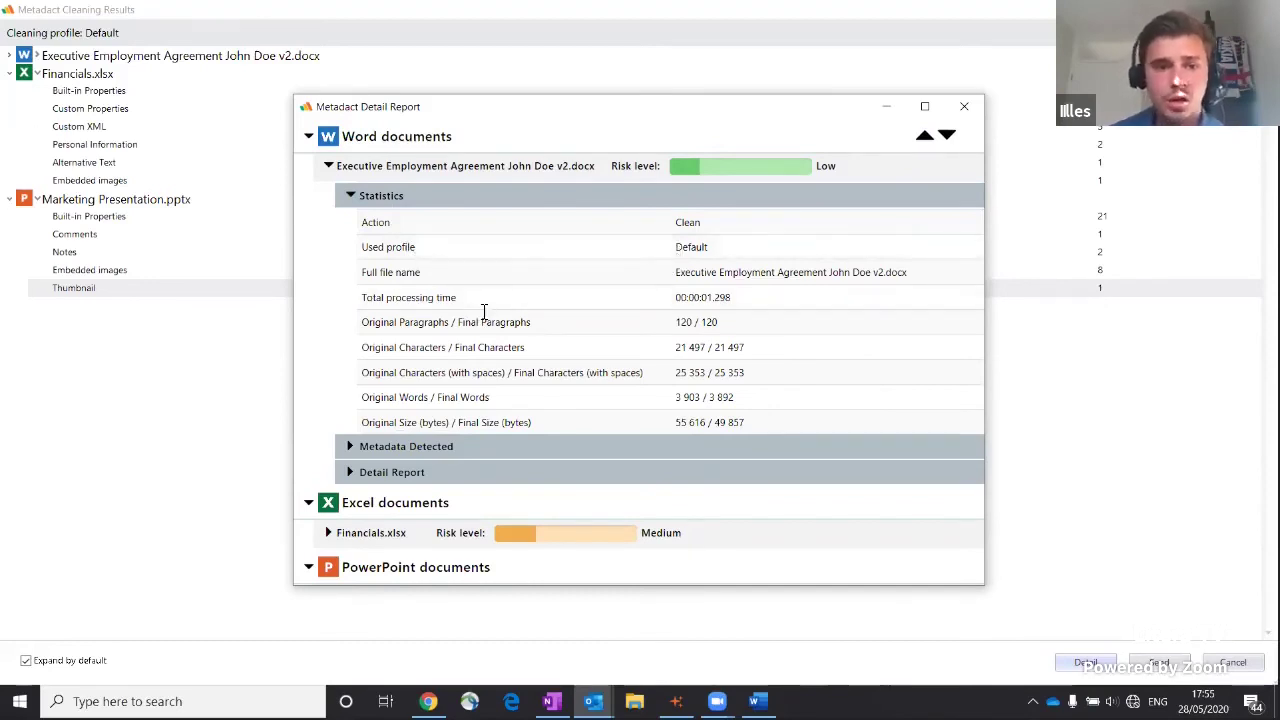
double_click(696, 298)
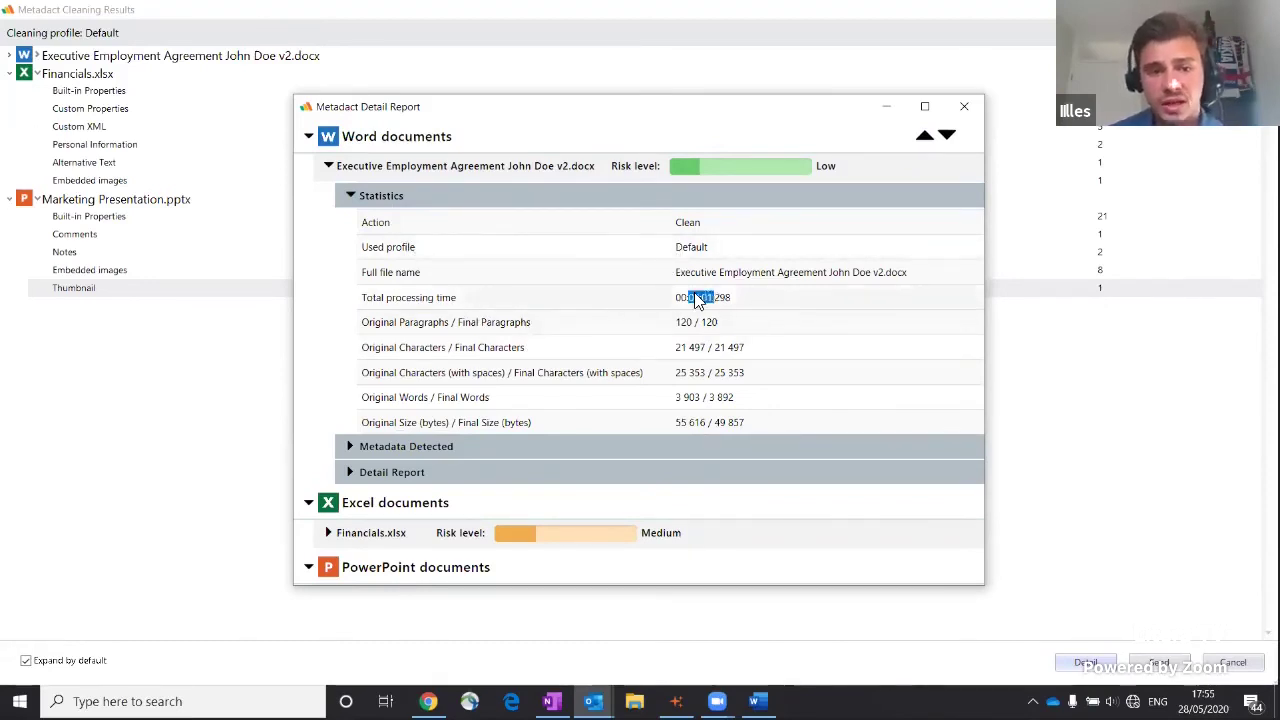
click(351, 448)
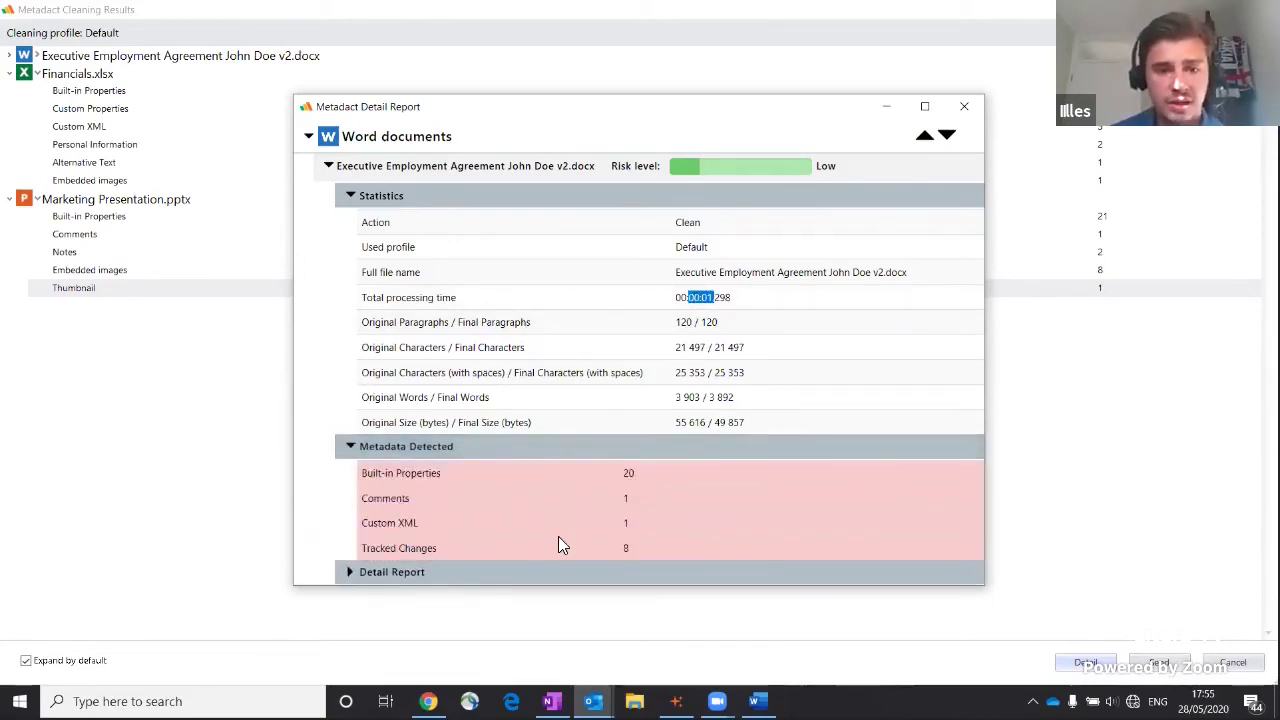
click(628, 547)
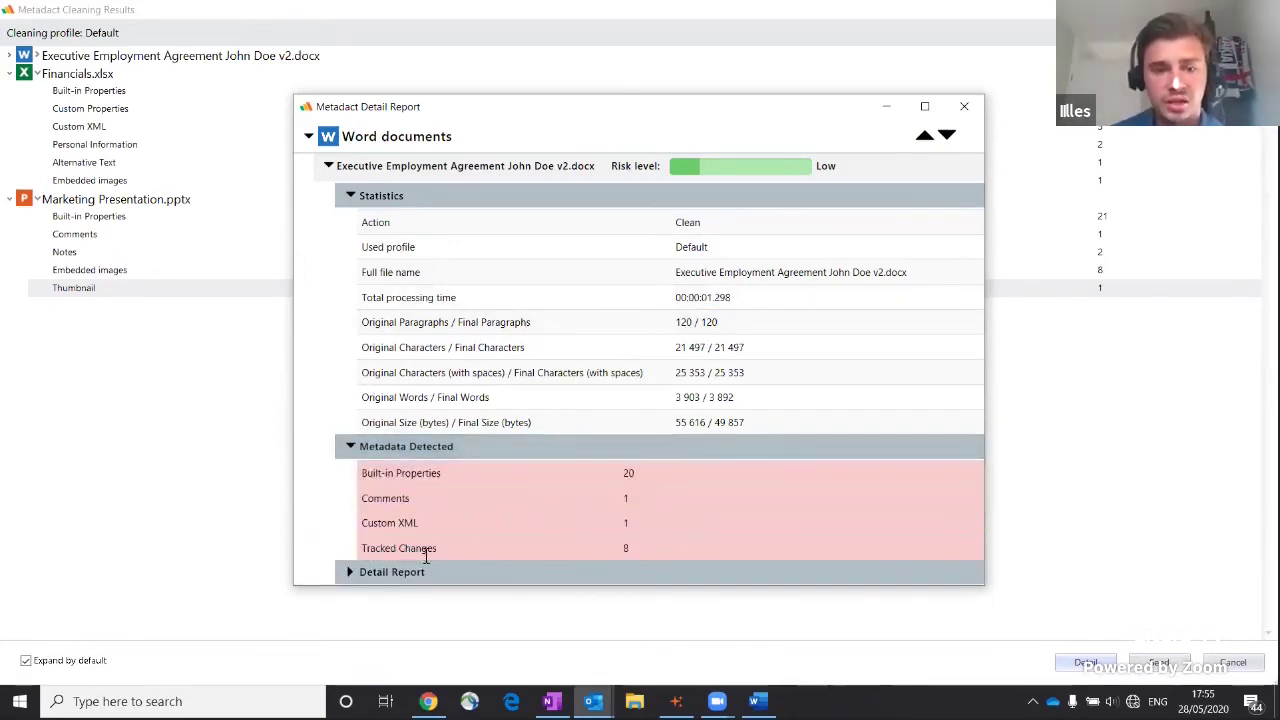
Step: Maximize the detail report and expand the employment agreement's detail section to examine its comments and tracked changes
click(922, 107)
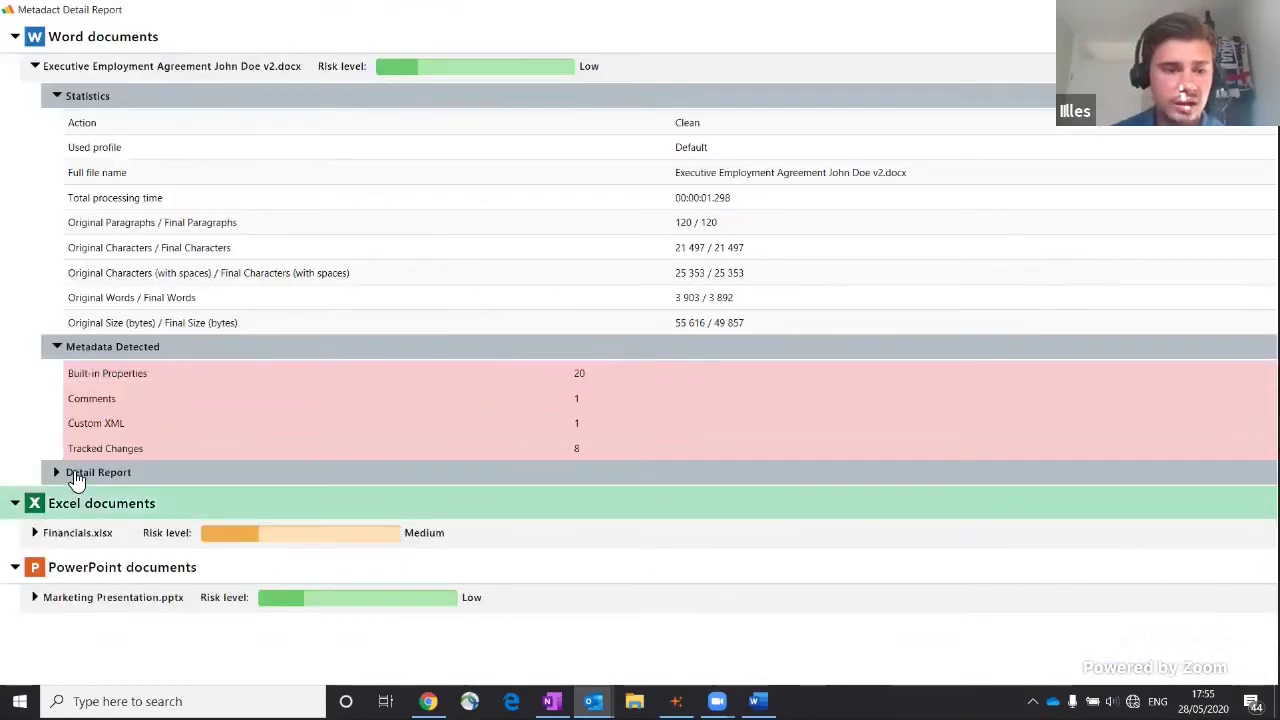
click(75, 480)
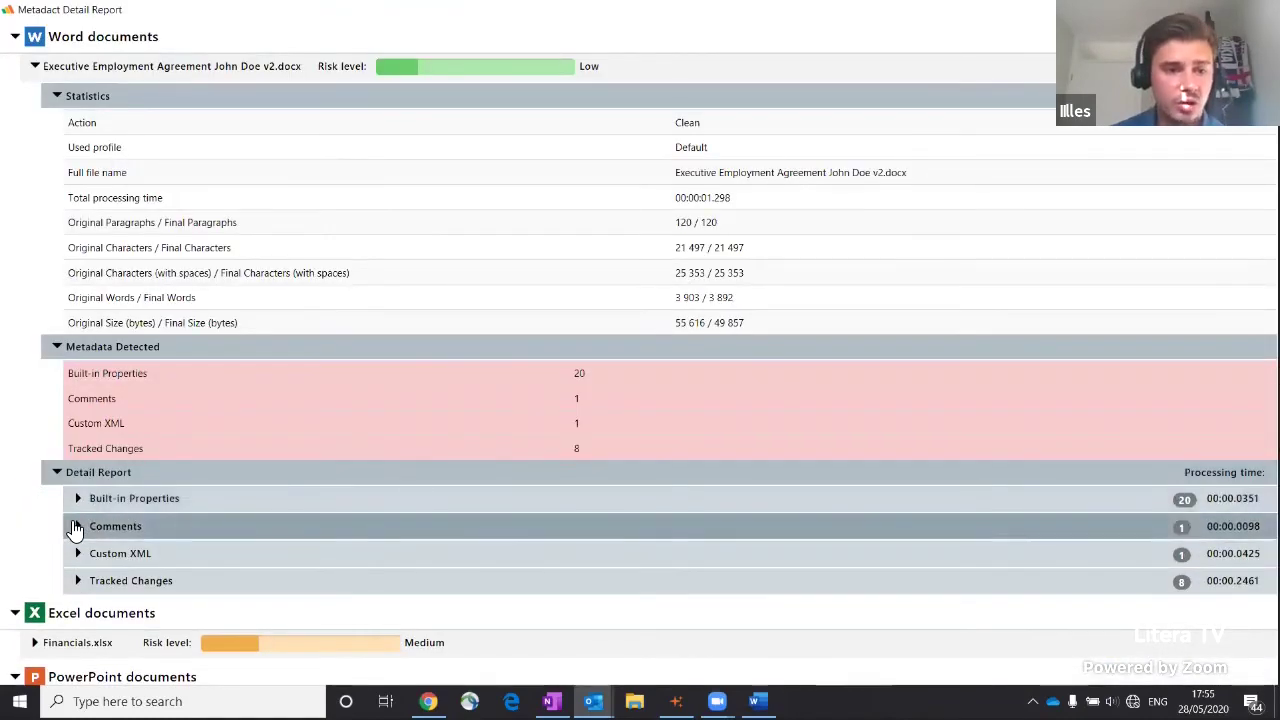
click(76, 528)
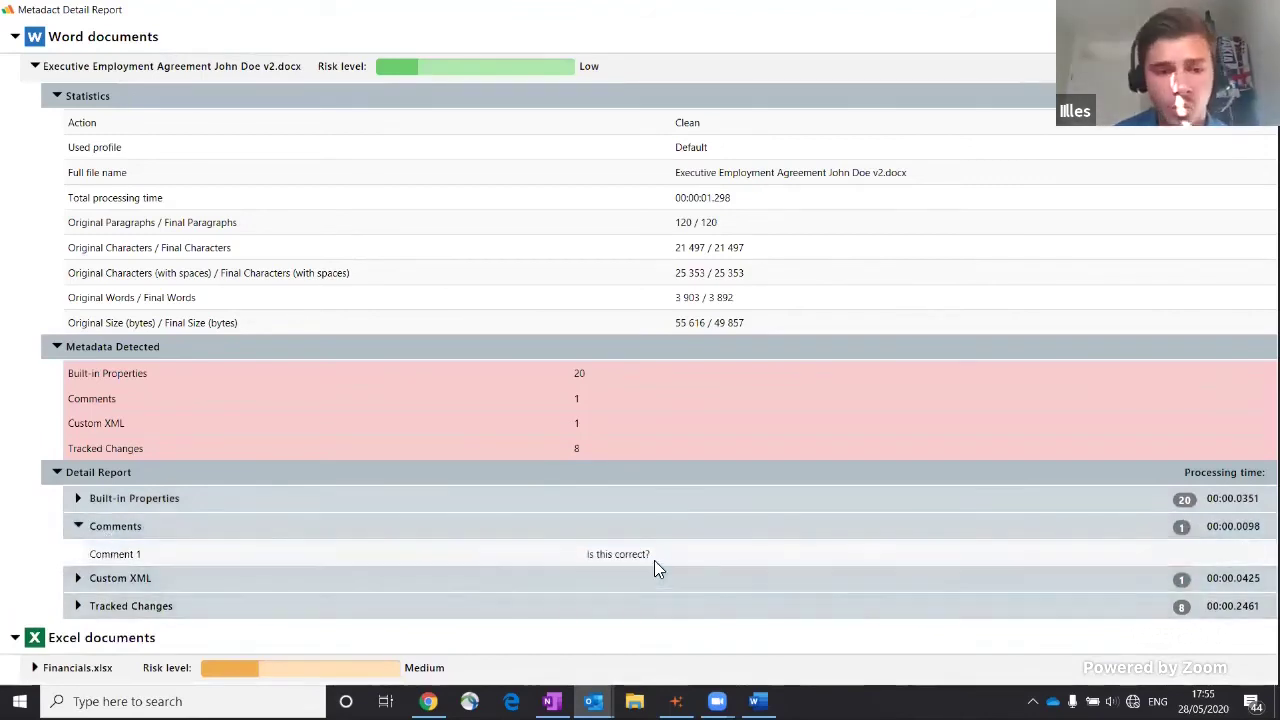
click(77, 605)
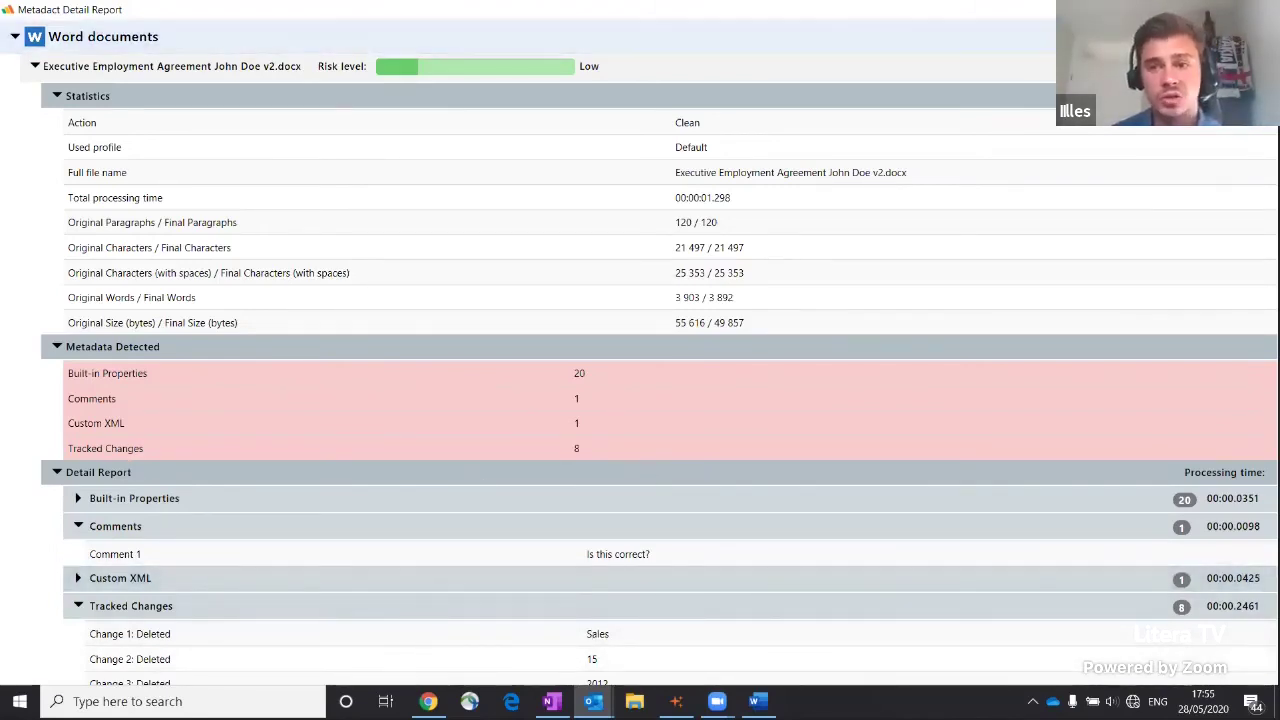
Step: Close the detail report and cancel the cleaning results without sending the message
click(1221, 9)
click(962, 103)
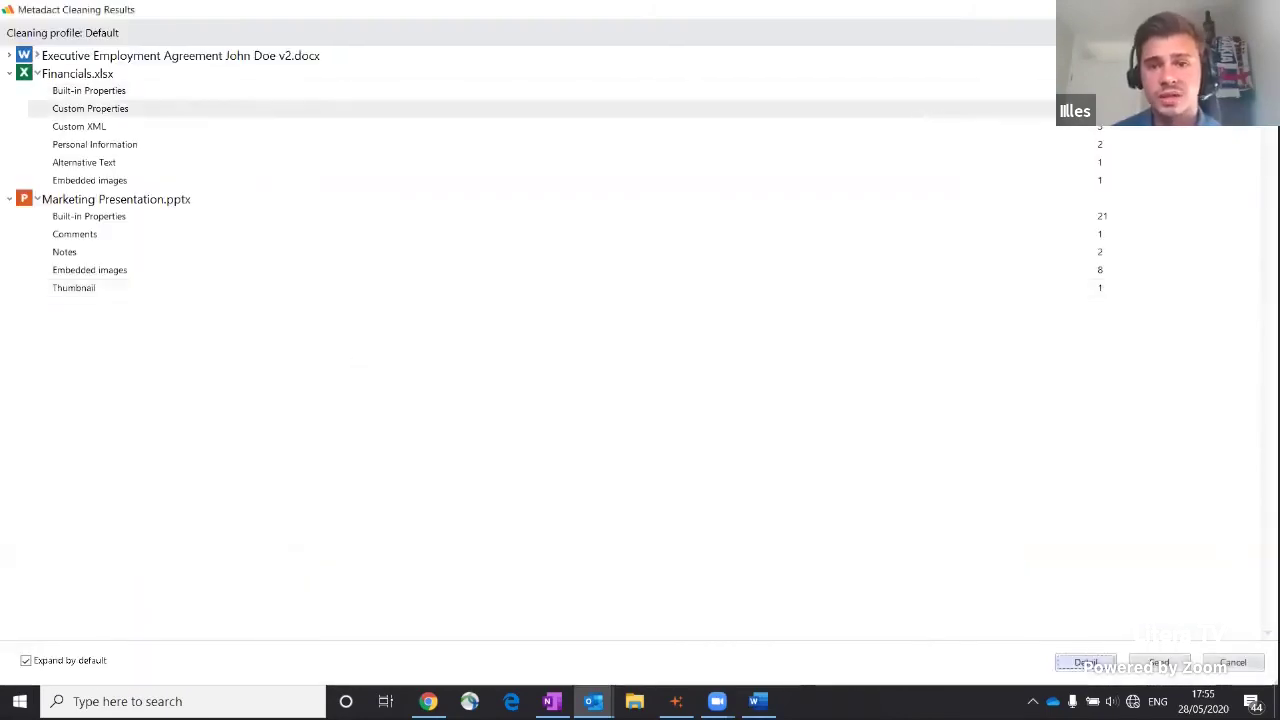
click(1221, 9)
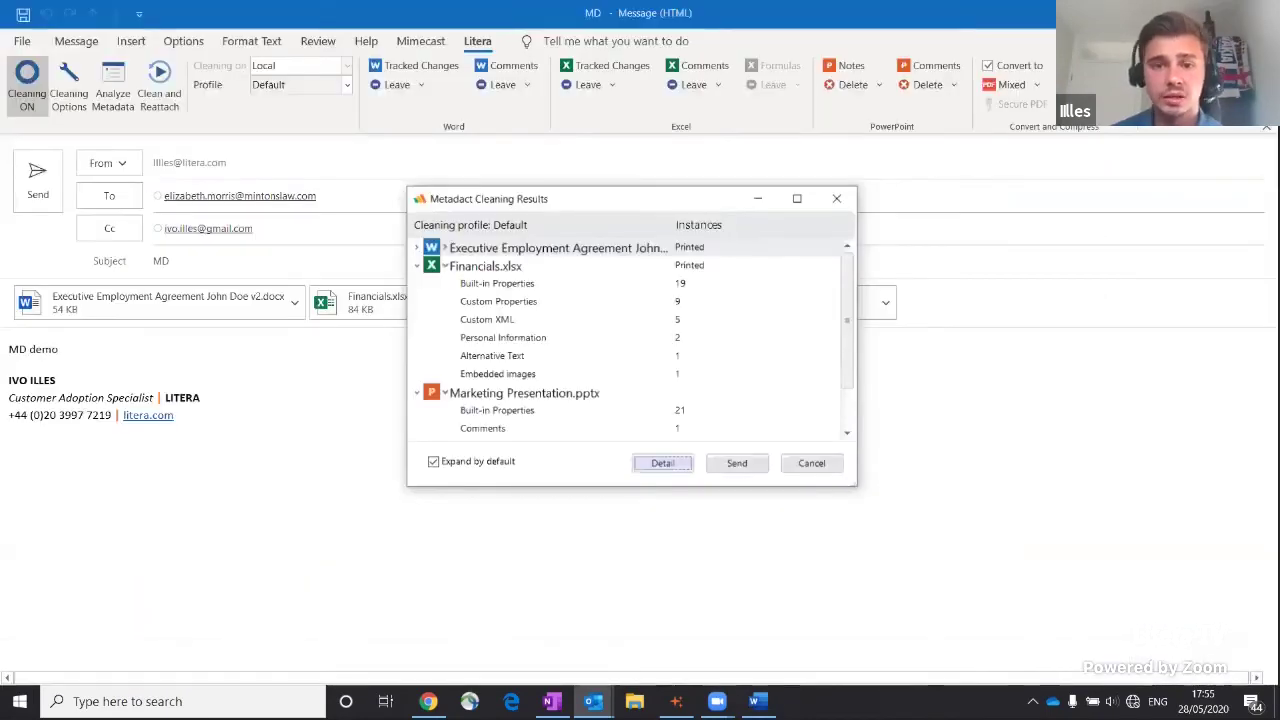
key(Escape)
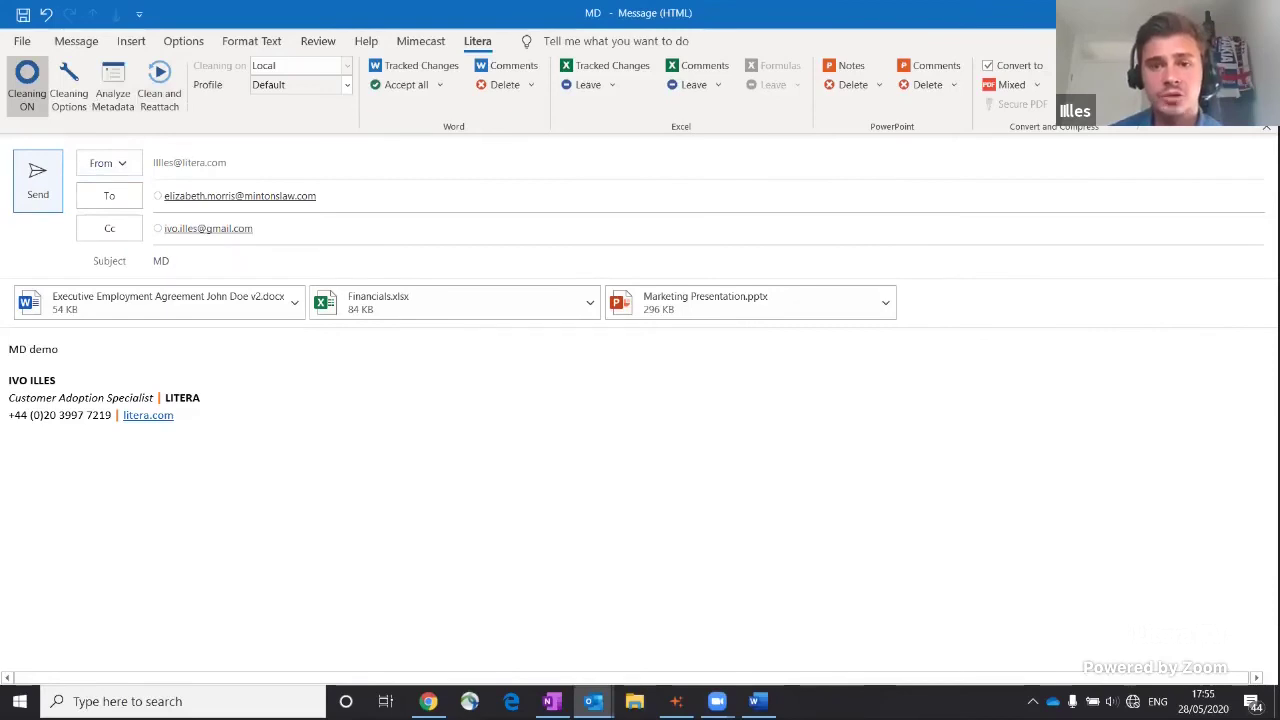
Step: Show the desktop, switch to the Metadact desktop application and view its options for adding local files or a folder
key(super+d)
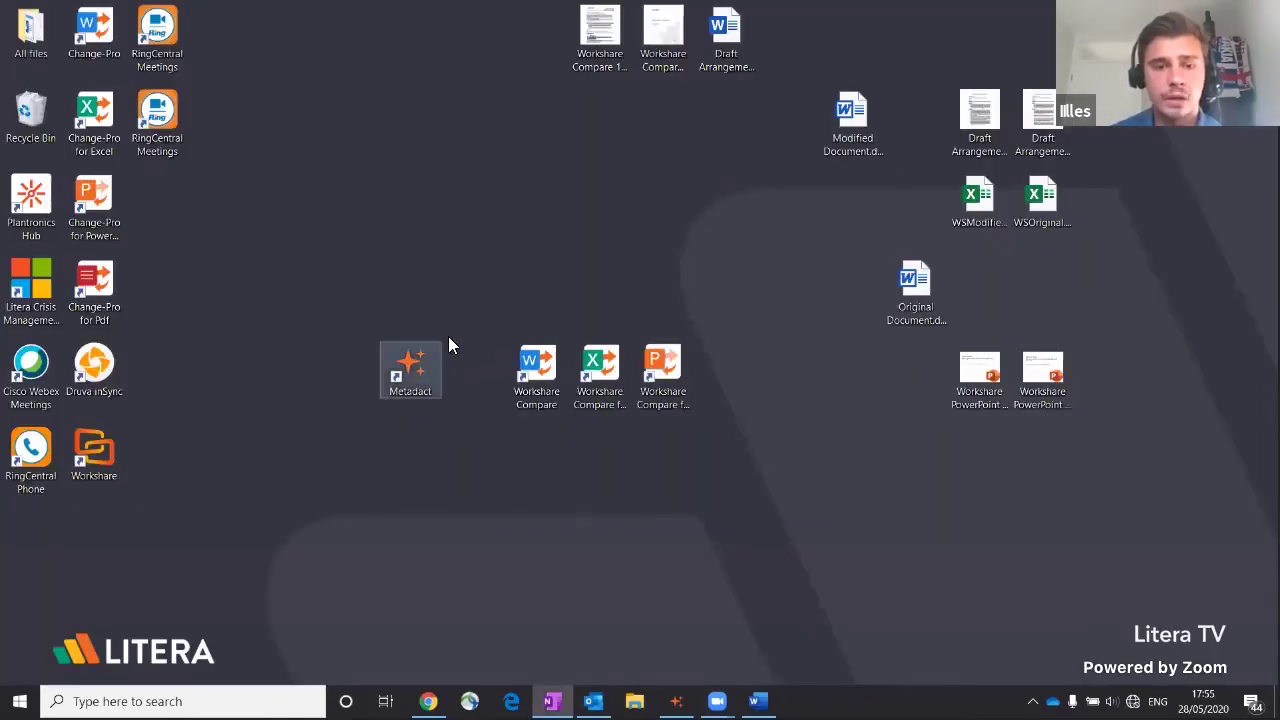
drag(449, 336, 352, 432)
click(352, 432)
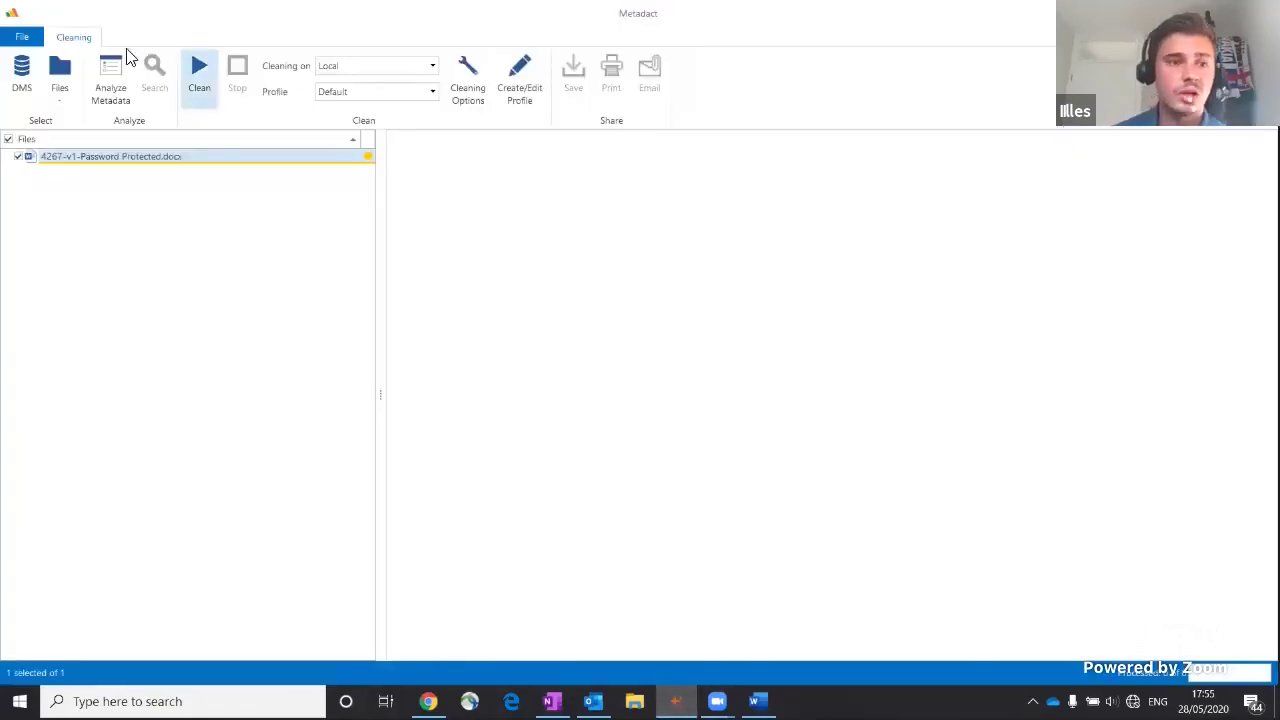
click(56, 100)
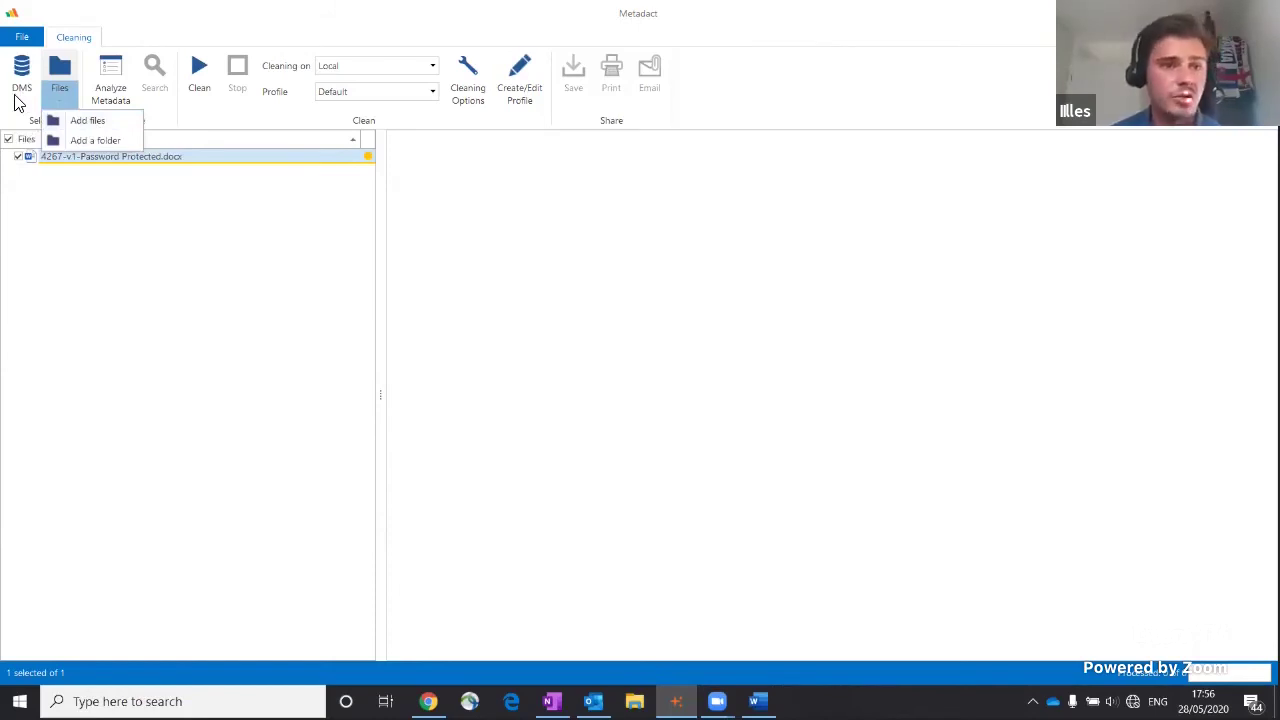
Step: Add Metadata Document.docx and Analyst Report.pdf from the recent iManage documents to the cleaning list, enlarging the document picker
click(23, 86)
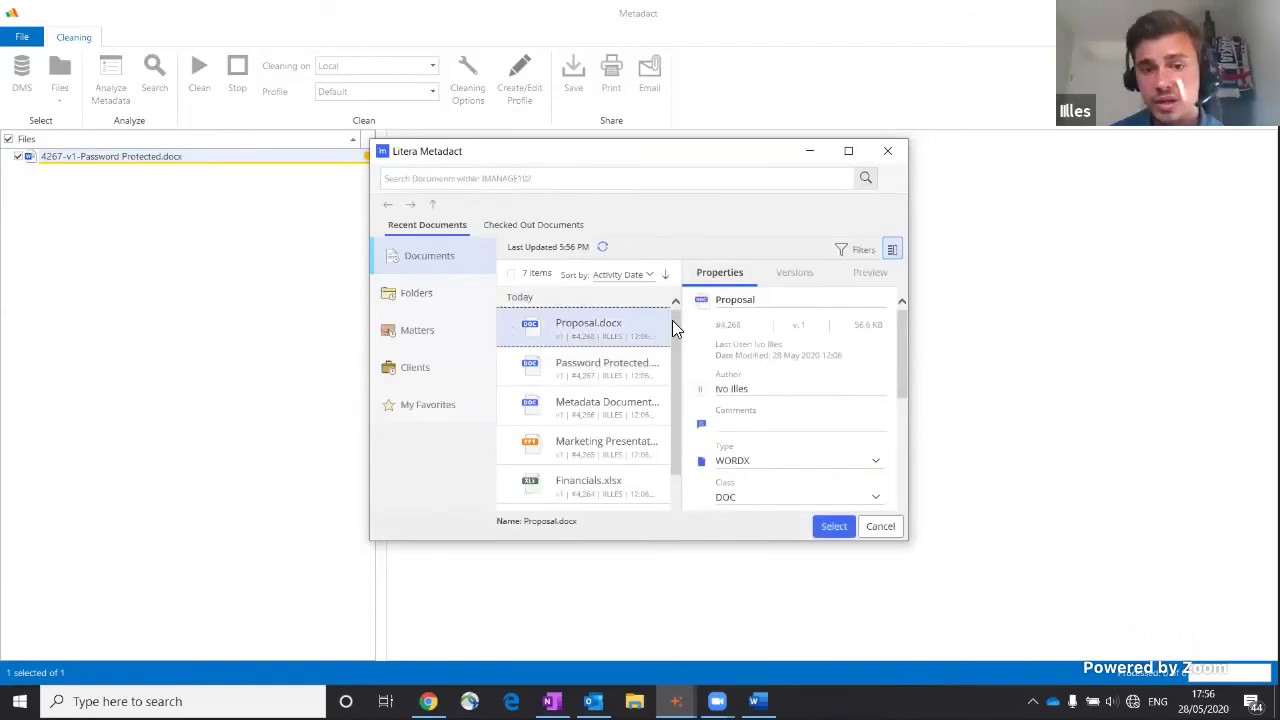
scroll(672, 330, down, 2)
scroll(672, 358, up, 2)
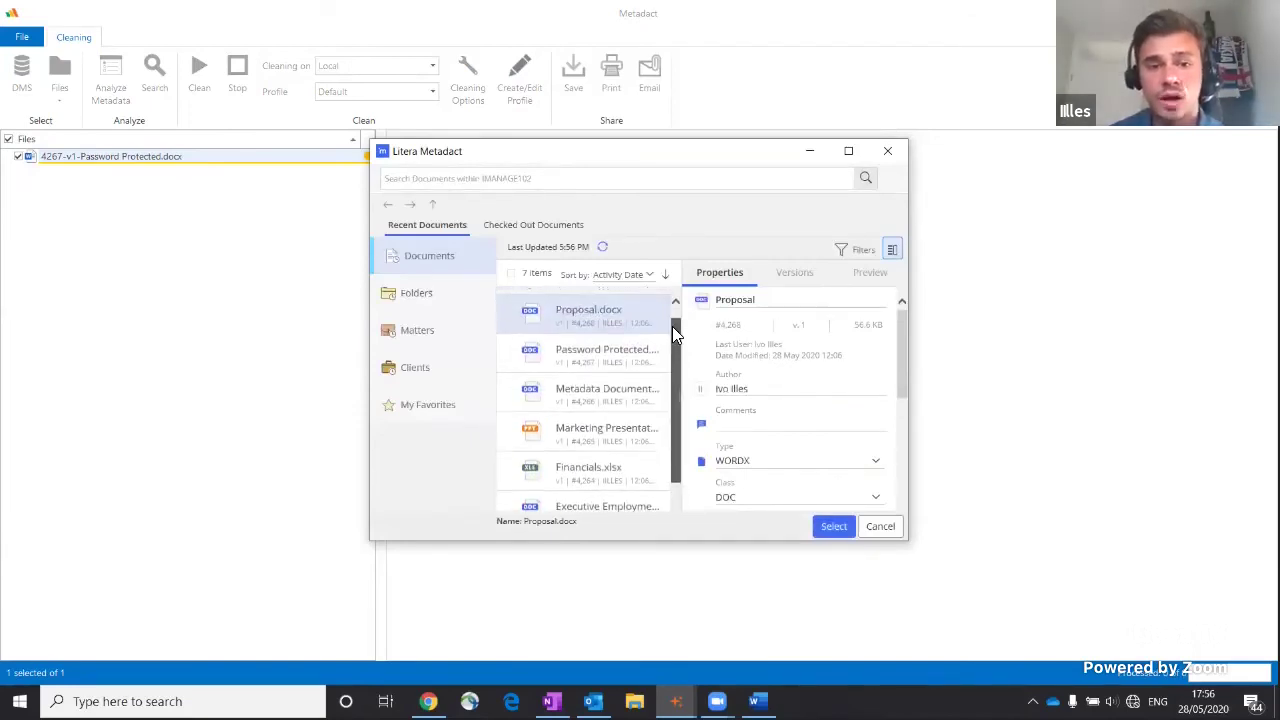
scroll(676, 330, down, 2)
scroll(680, 331, up, 2)
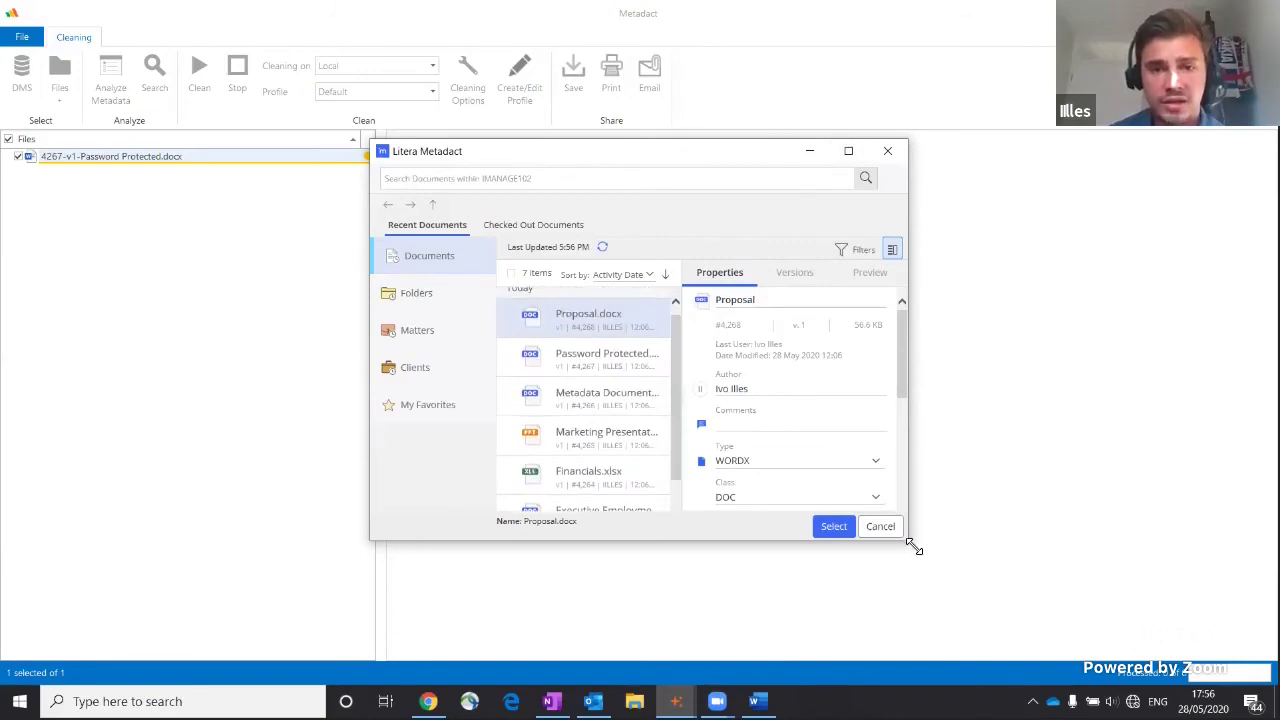
drag(912, 546, 1245, 641)
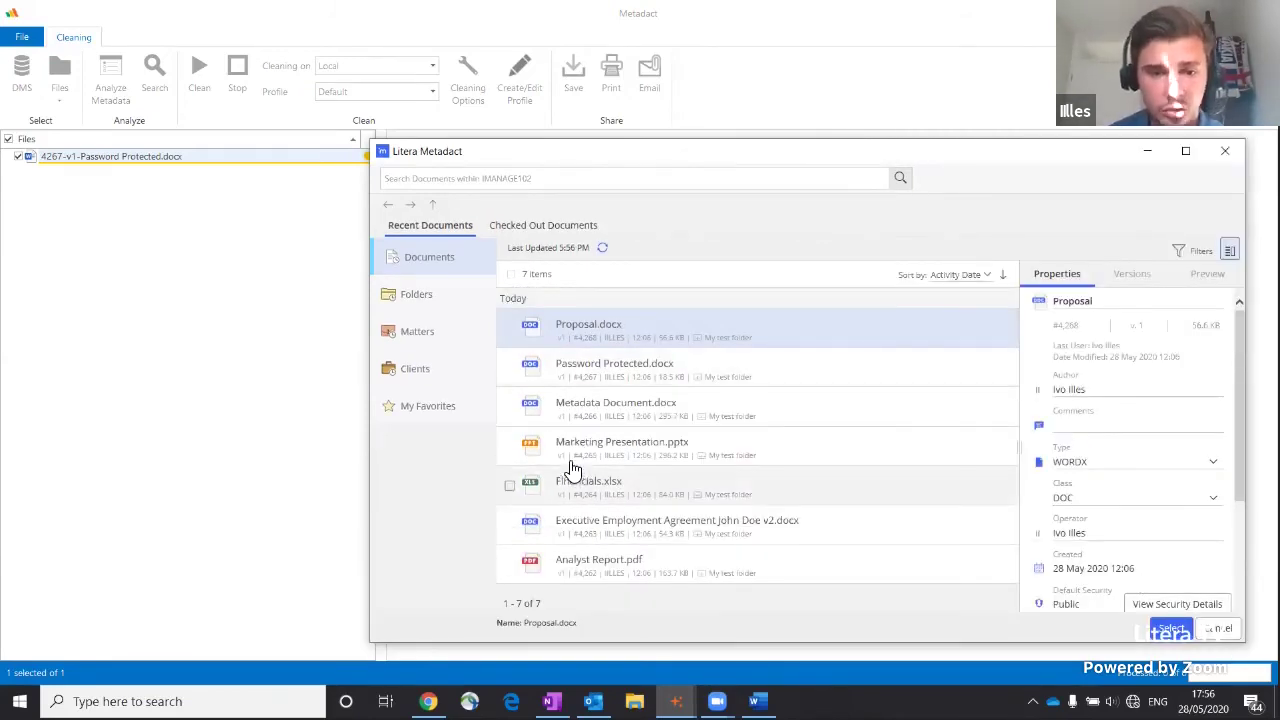
click(510, 409)
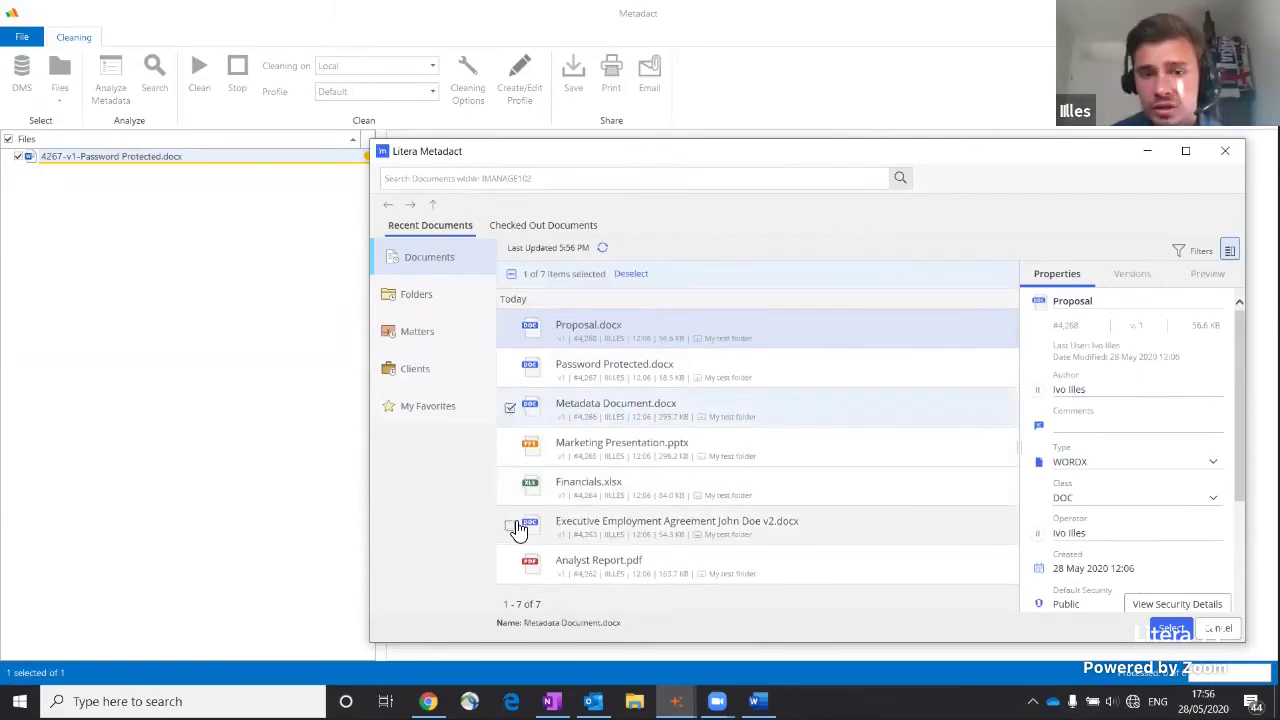
click(511, 568)
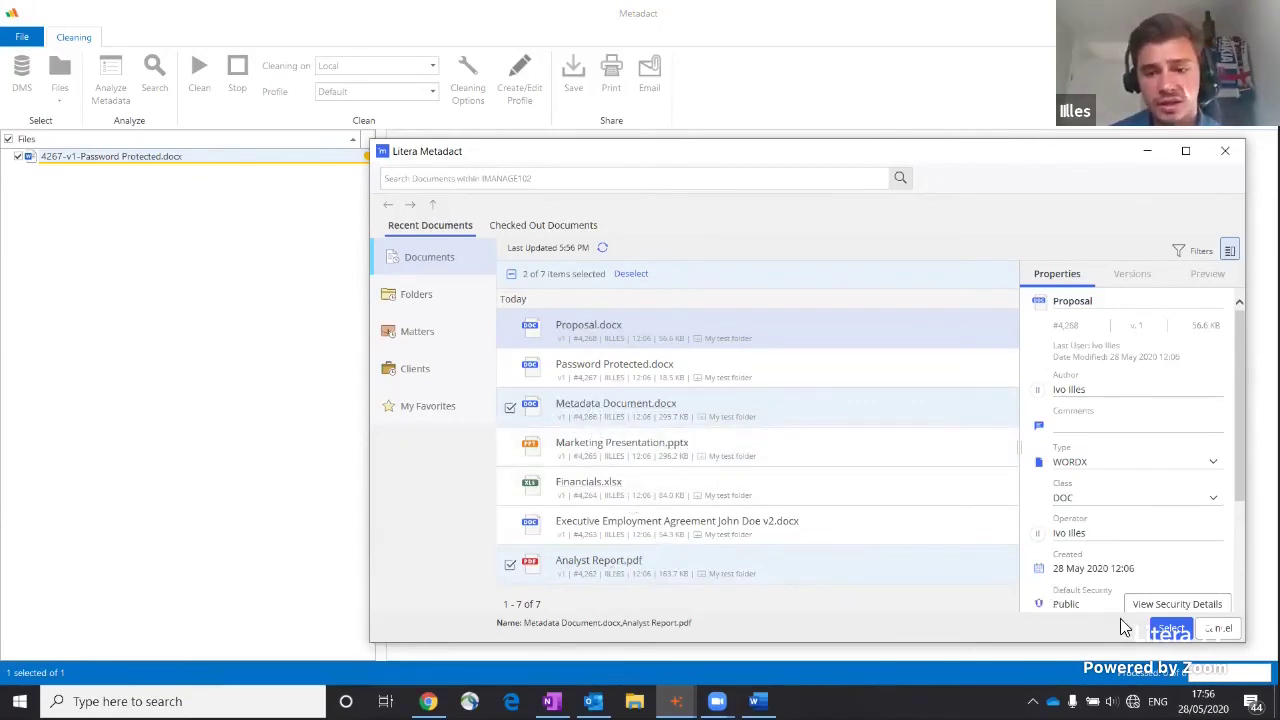
click(1168, 630)
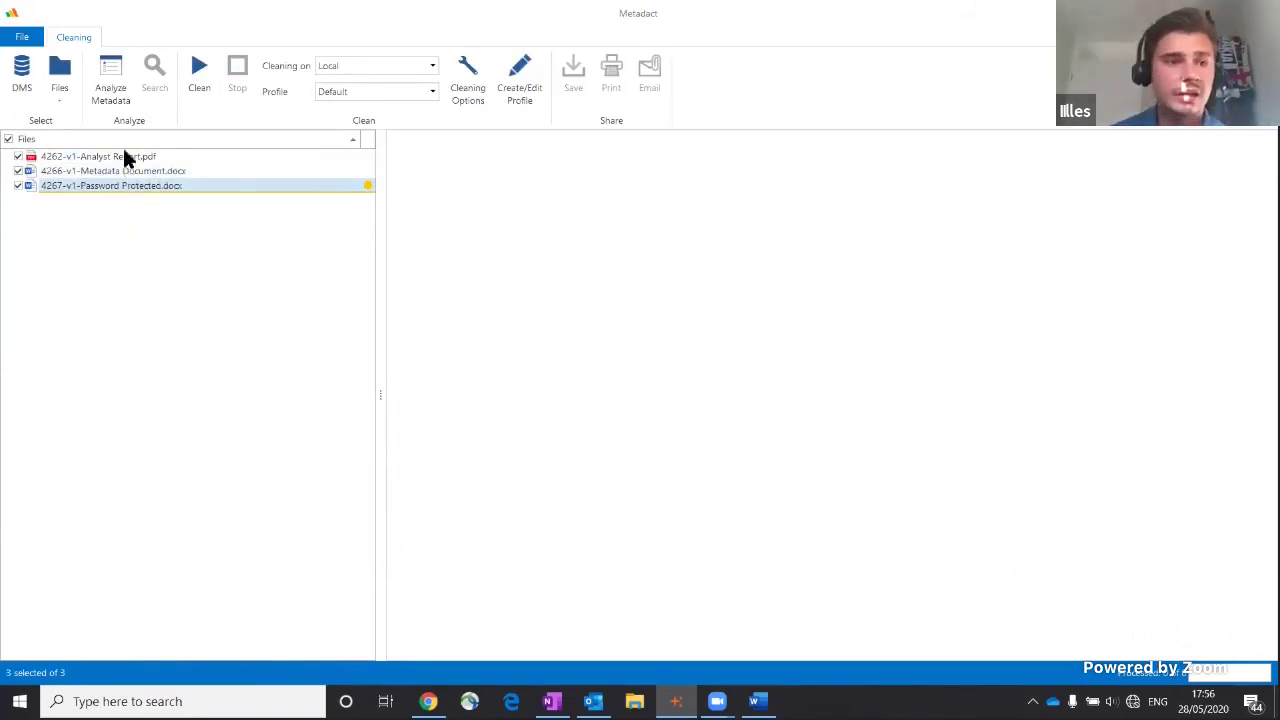
Step: Try to analyze the metadata of all three listed files, dismiss the protected-file password request and select Metadata Document.docx
click(112, 93)
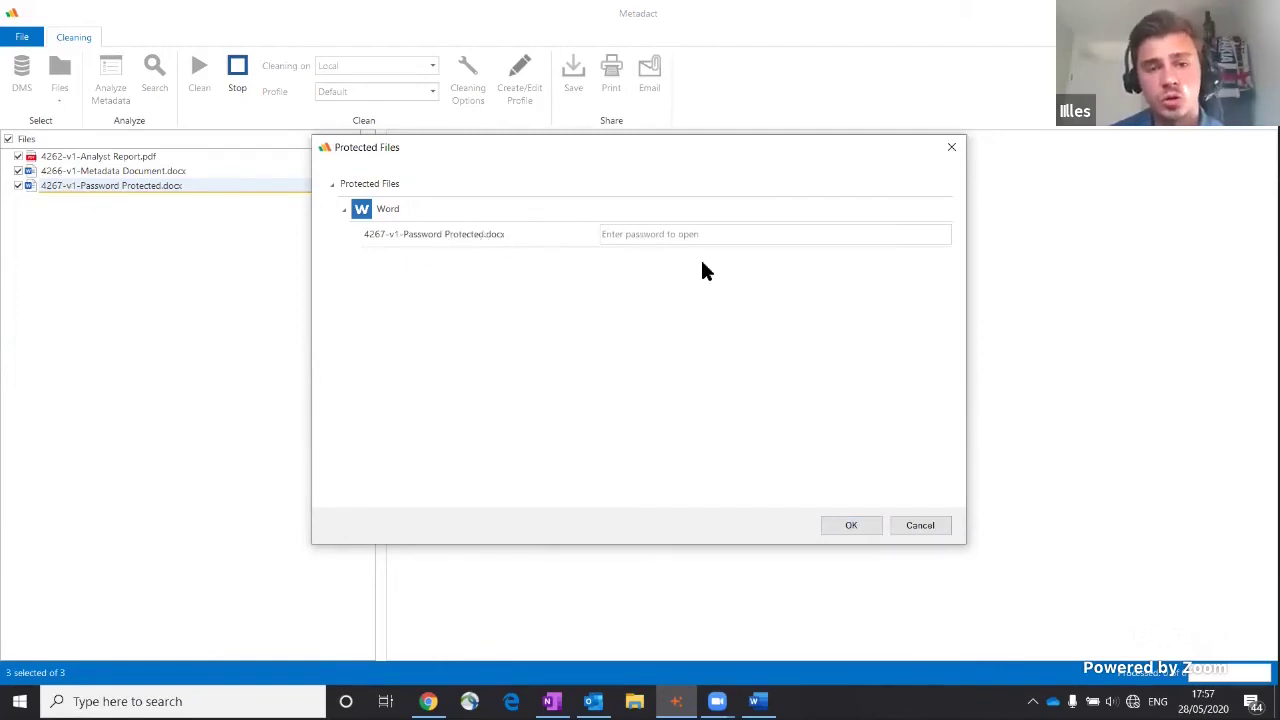
click(951, 148)
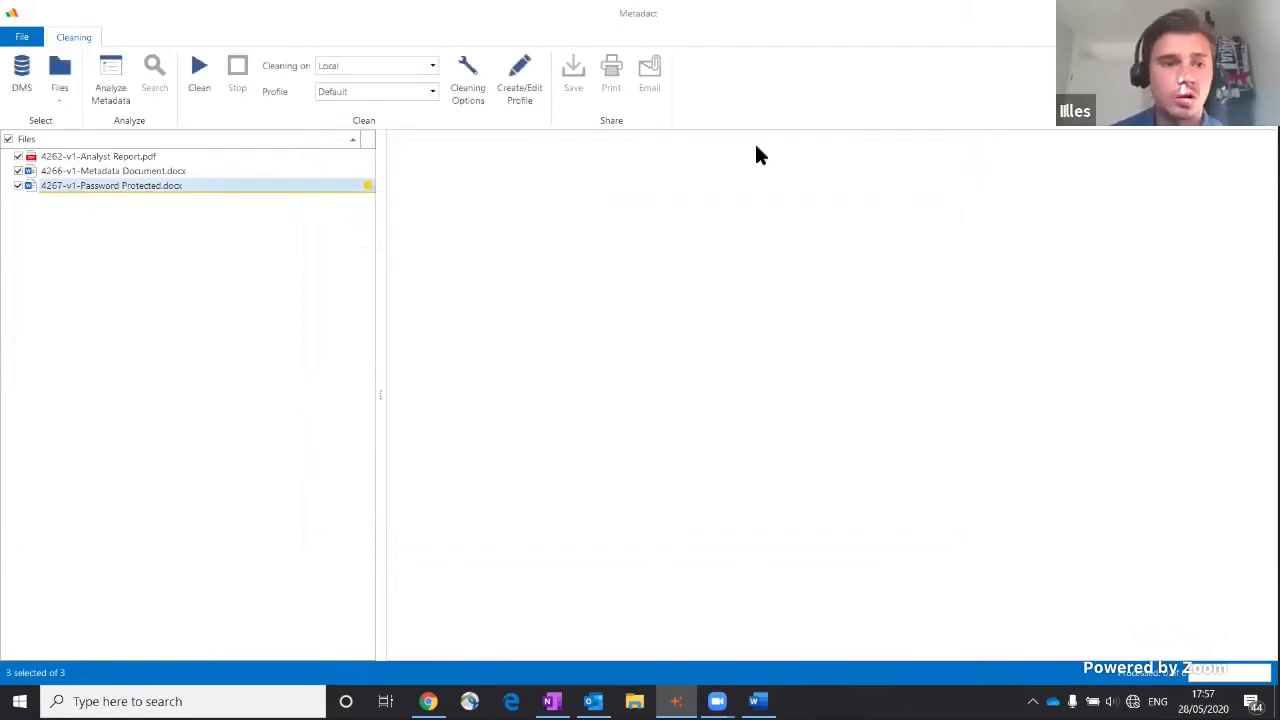
click(145, 172)
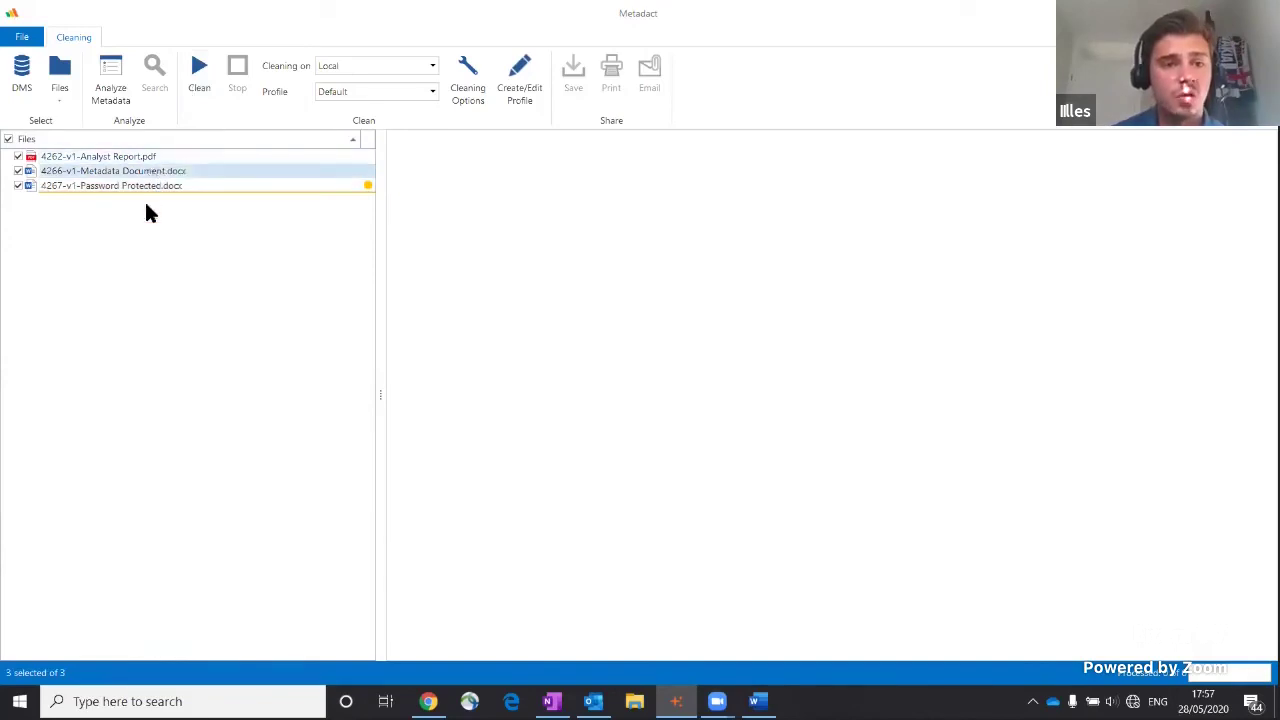
Step: View the available cleaning profiles, keep Default and minimize the Metadact window
click(433, 92)
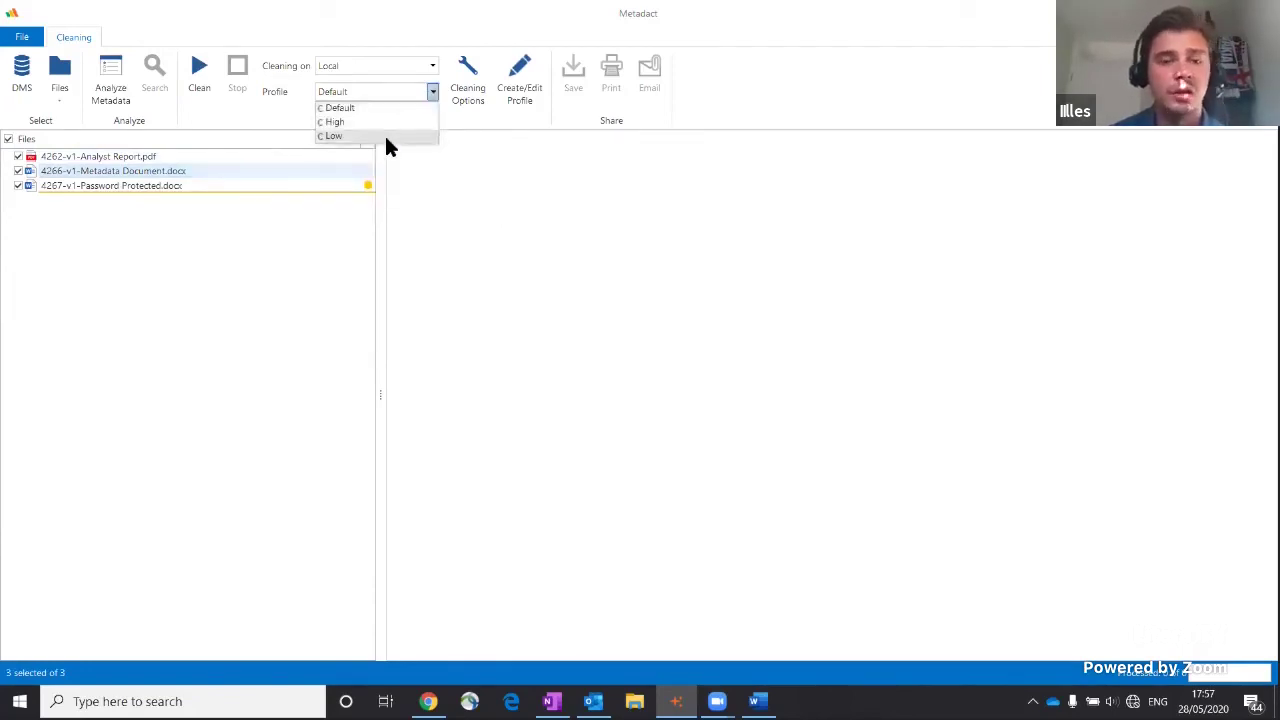
click(449, 120)
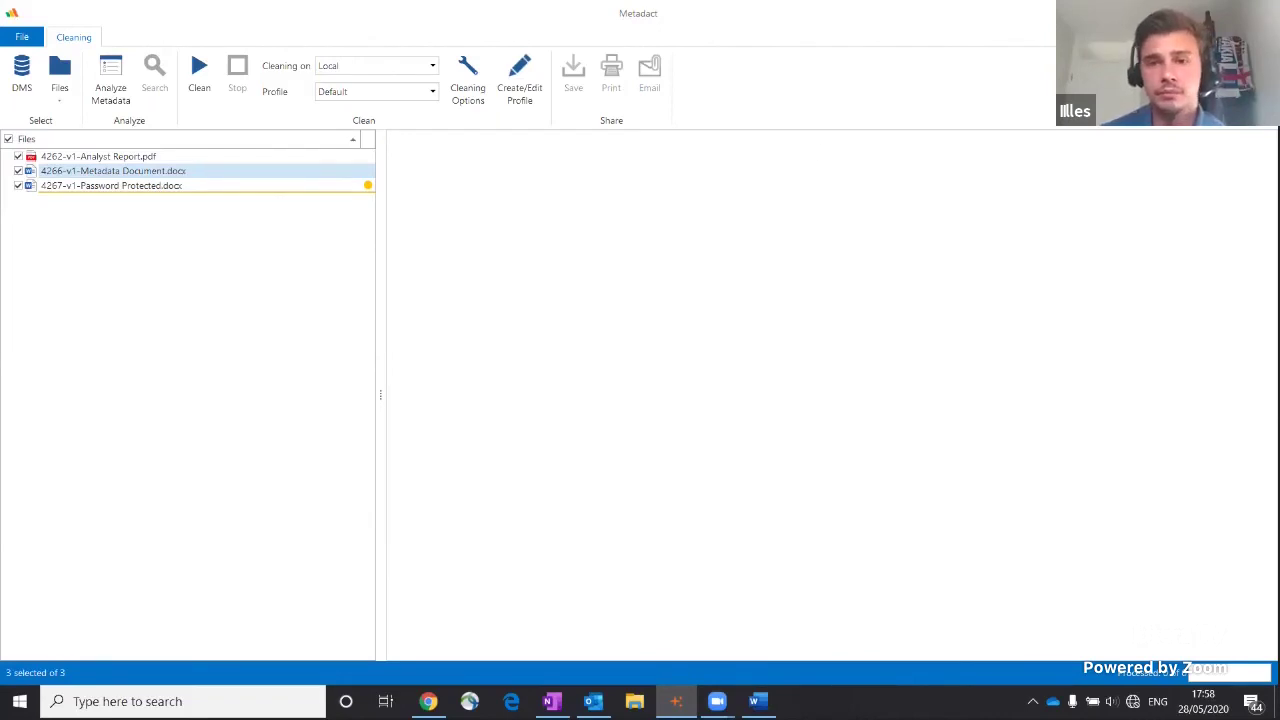
click(1183, 13)
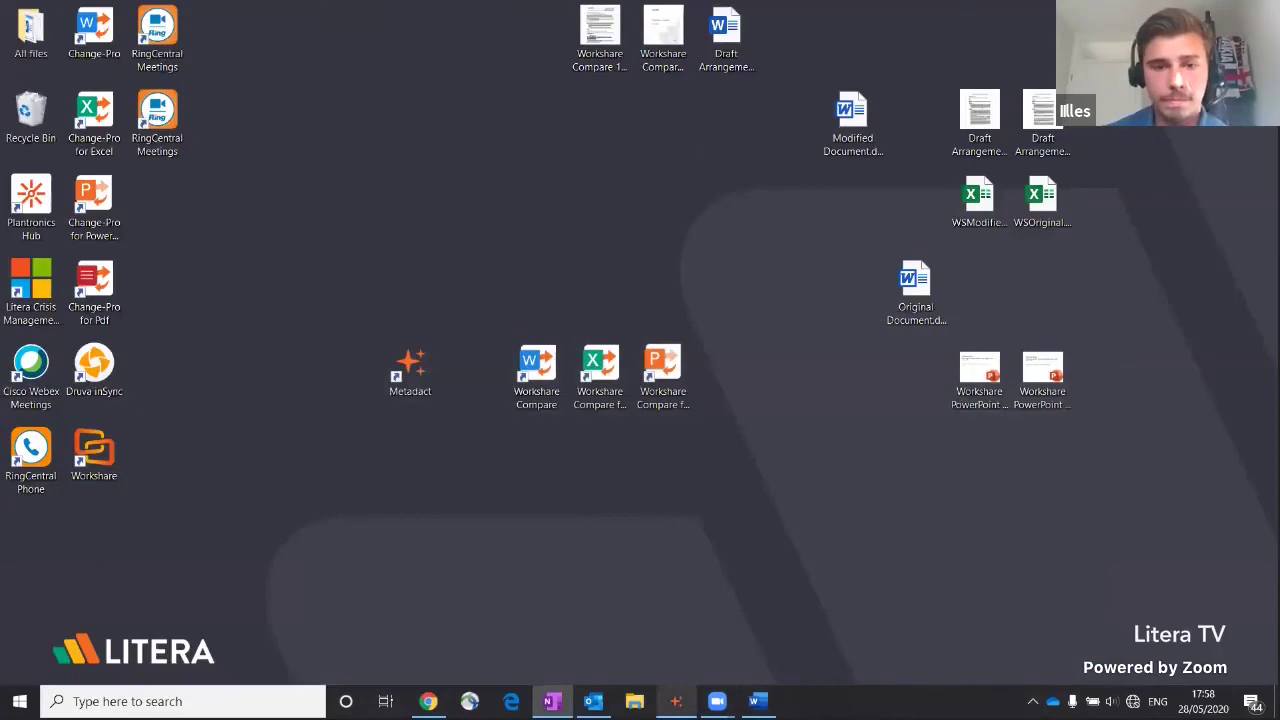
Step: Search the computer for "litera" and open the Litera Administrator Panel
mouse_move(677, 688)
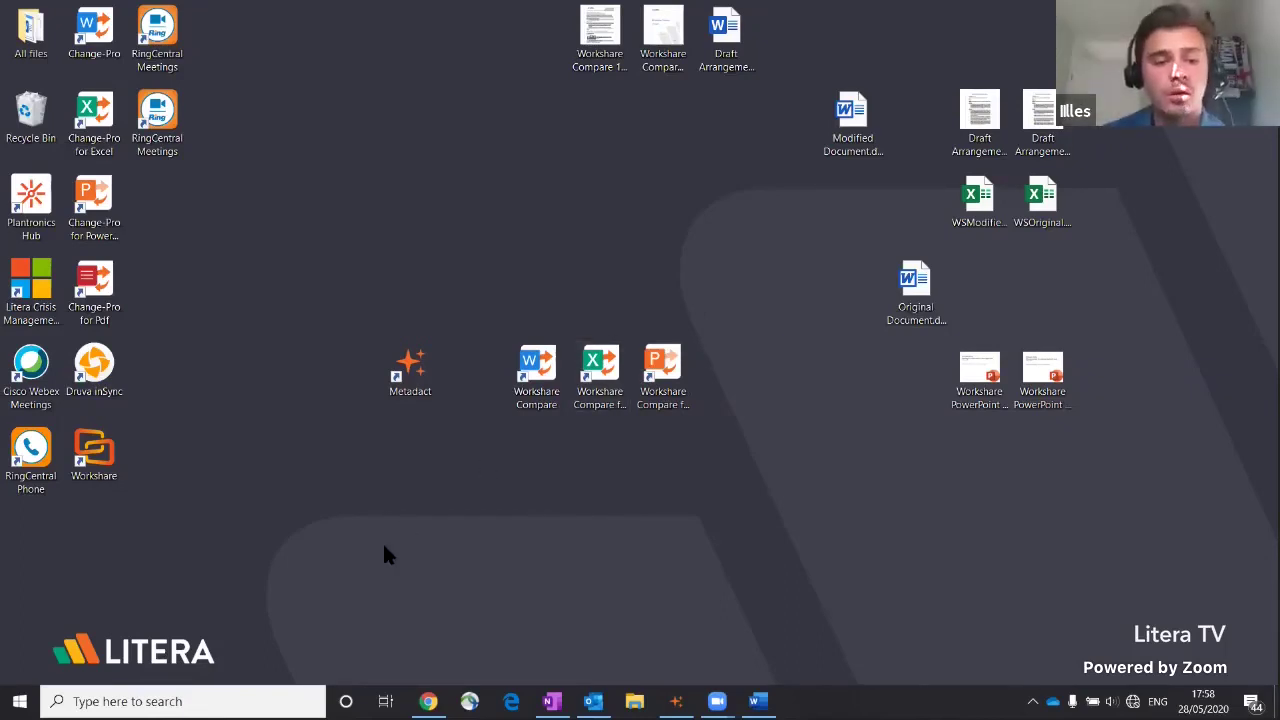
click(182, 701)
text(litera)
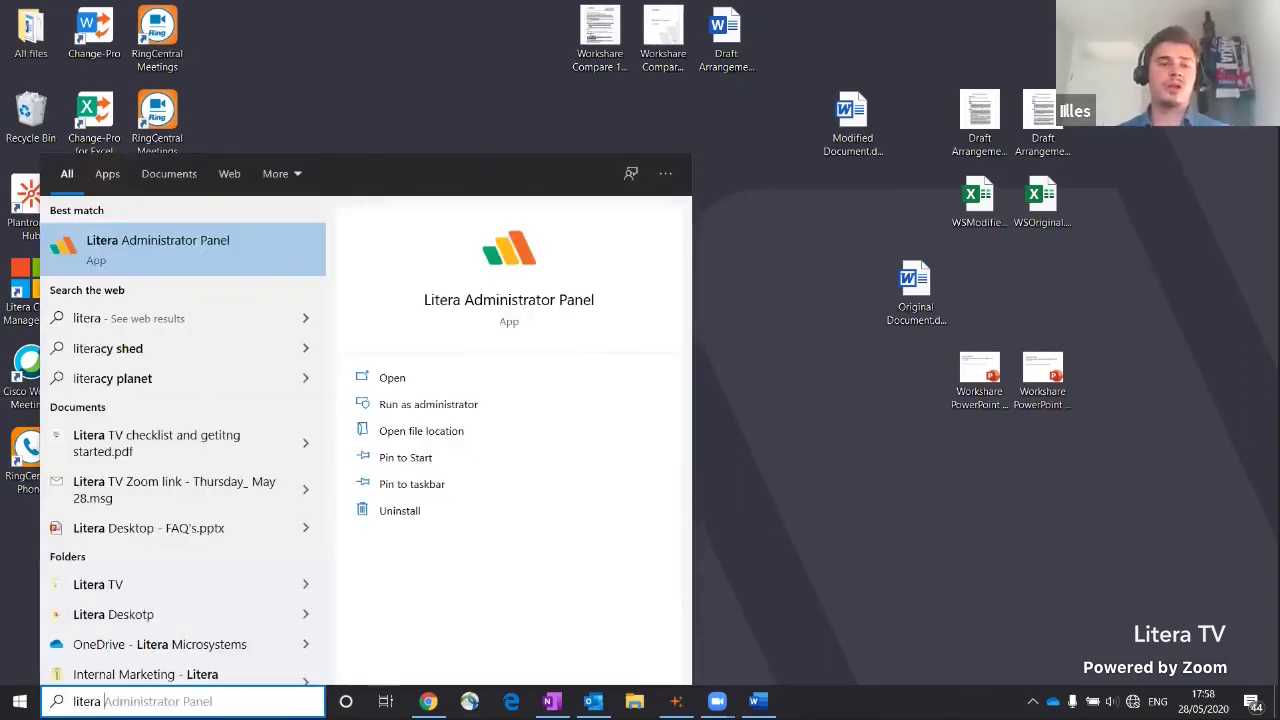
click(212, 247)
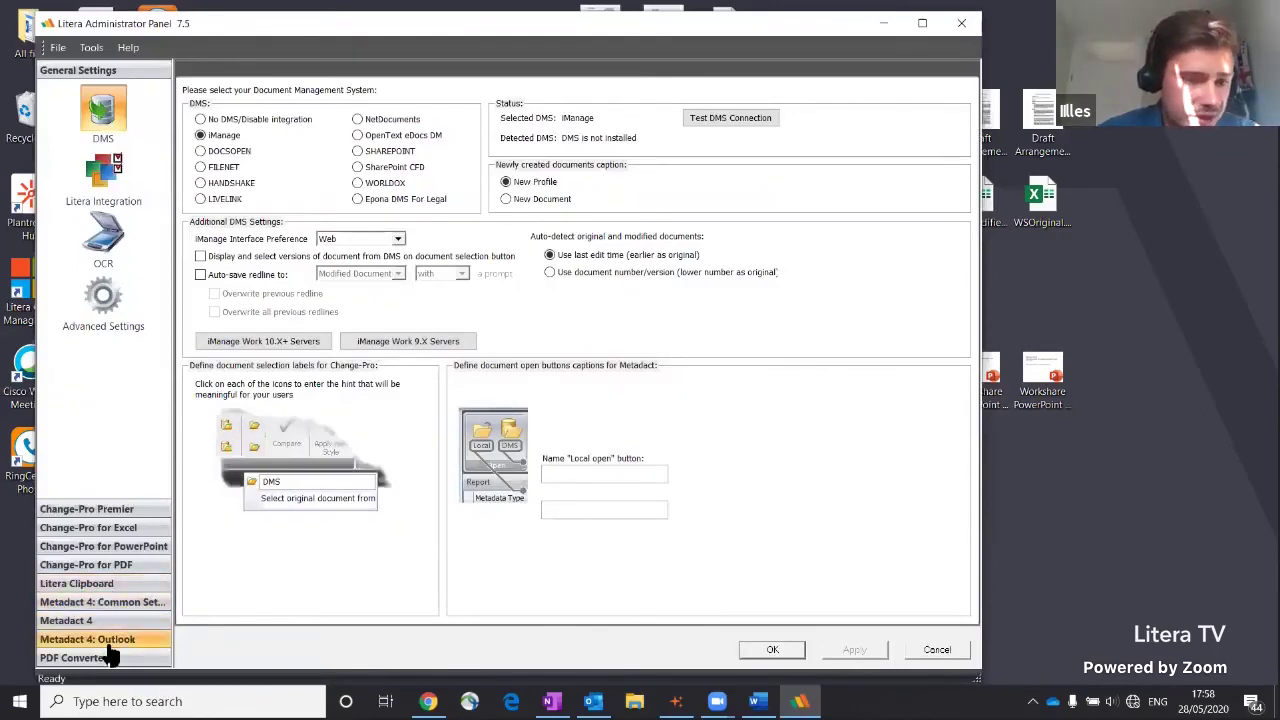
Step: Examine the functionality and email cleaning settings of Metadact 4 for Outlook, and close the administrator panel
click(100, 640)
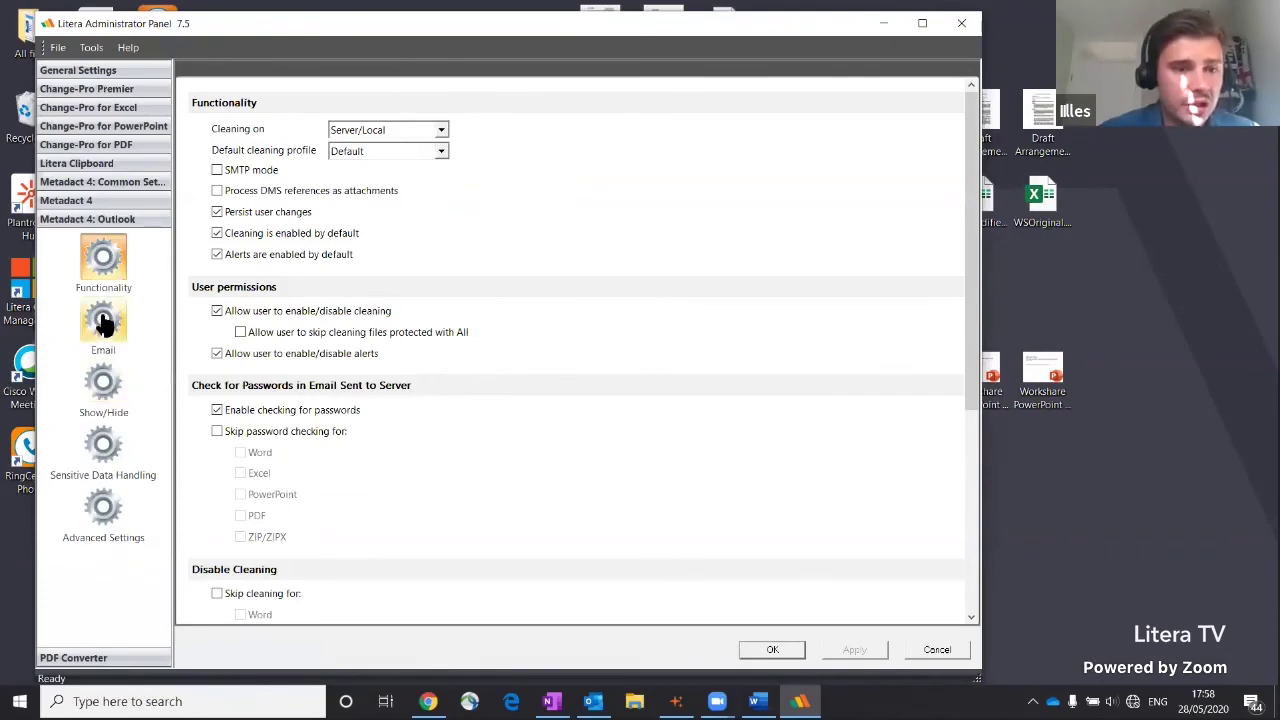
click(103, 325)
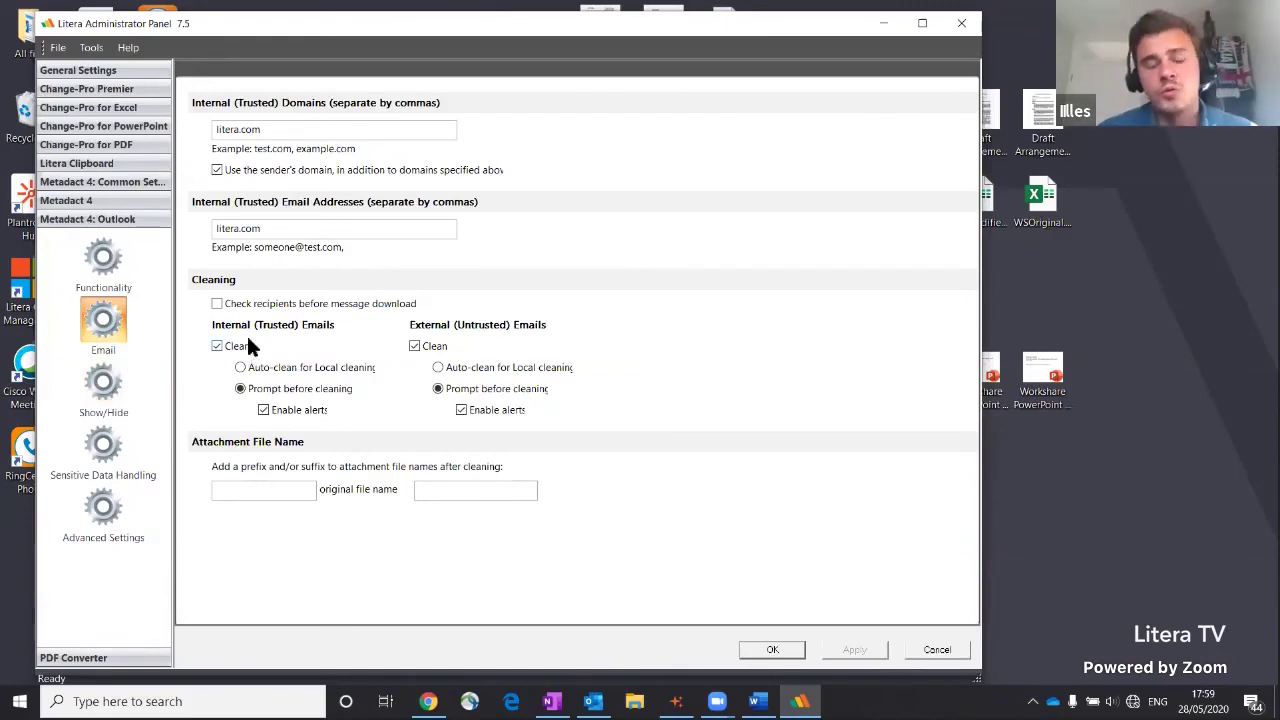
click(962, 23)
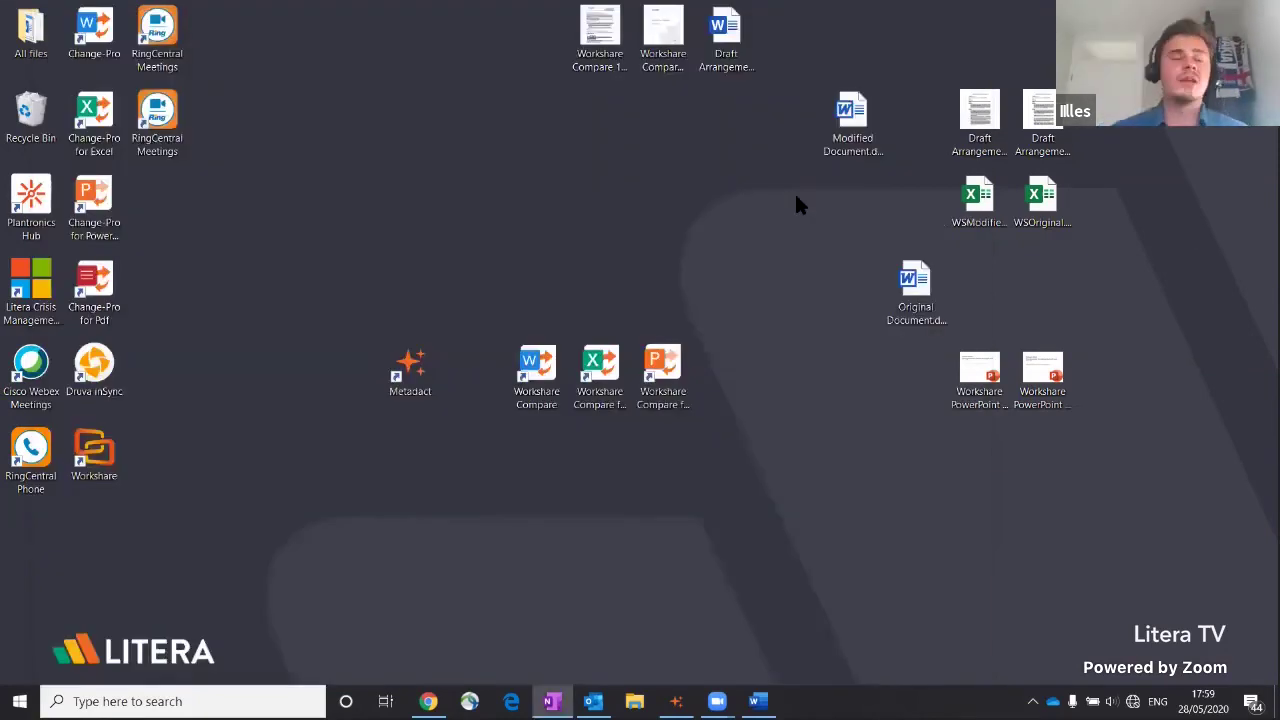